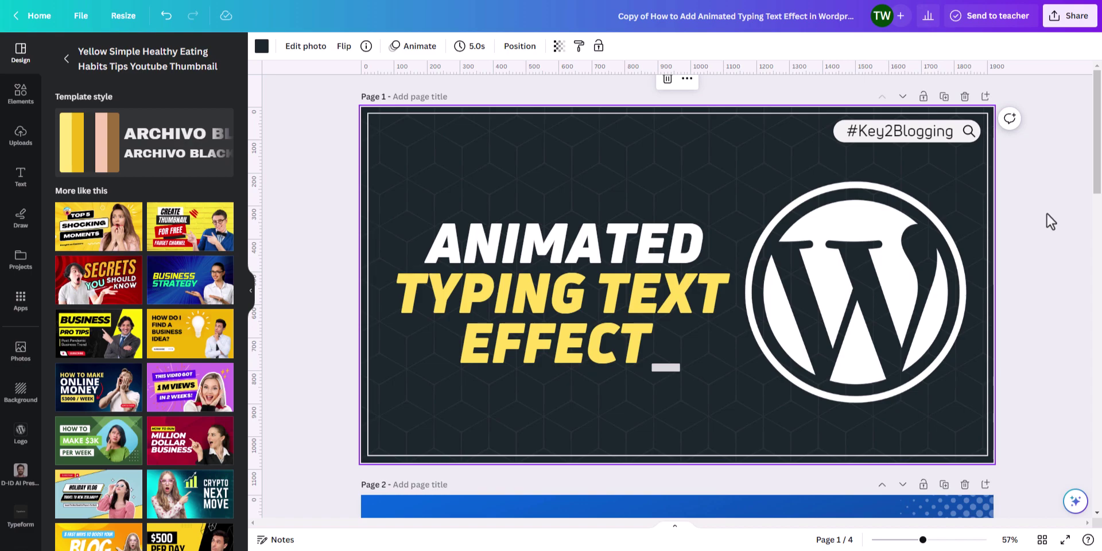
- Add a page after the SECRETS thumbnail and apply the orange "3 Fast Ways to Boost Your Blog" template to it
{"action": "scroll", "coordinate": [1044, 250], "scroll_direction": "down", "scroll_amount": 6}
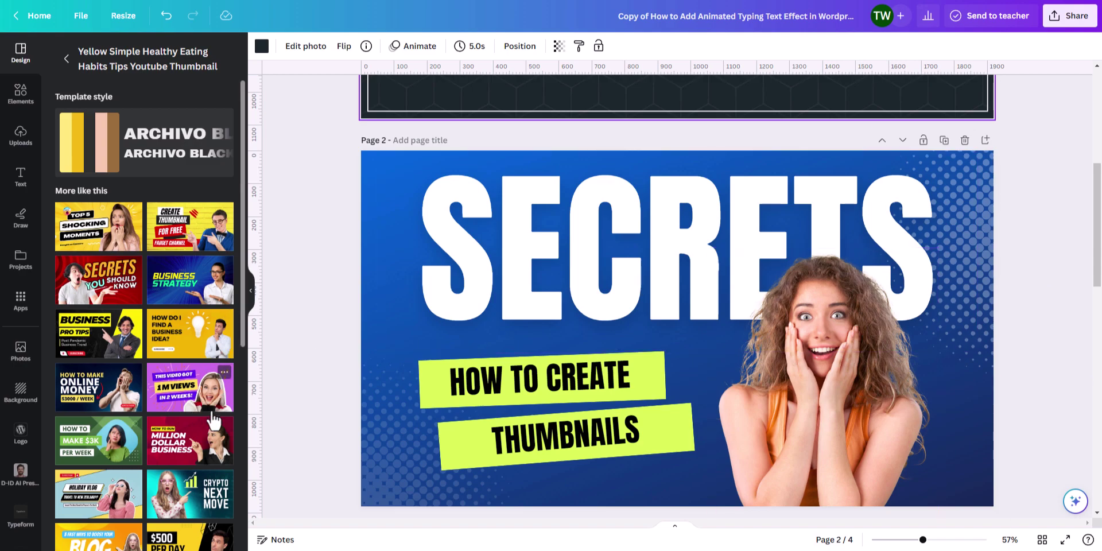
{"action": "scroll", "coordinate": [412, 402], "scroll_direction": "down", "scroll_amount": 2}
{"action": "scroll", "coordinate": [982, 159], "scroll_direction": "up", "scroll_amount": 3}
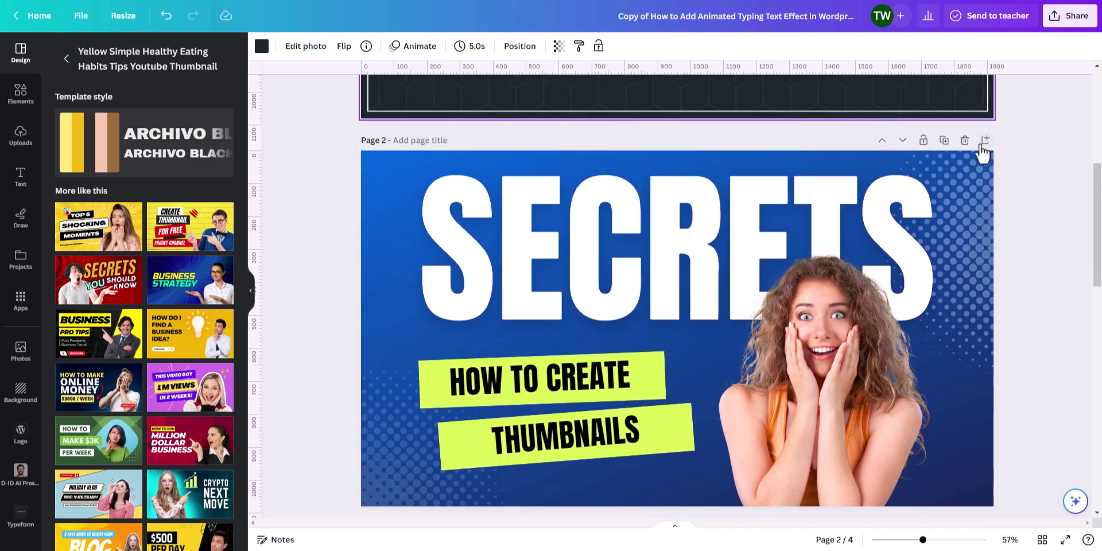
{"action": "left_click", "coordinate": [984, 140]}
{"action": "scroll", "coordinate": [144, 373], "scroll_direction": "down", "scroll_amount": 2}
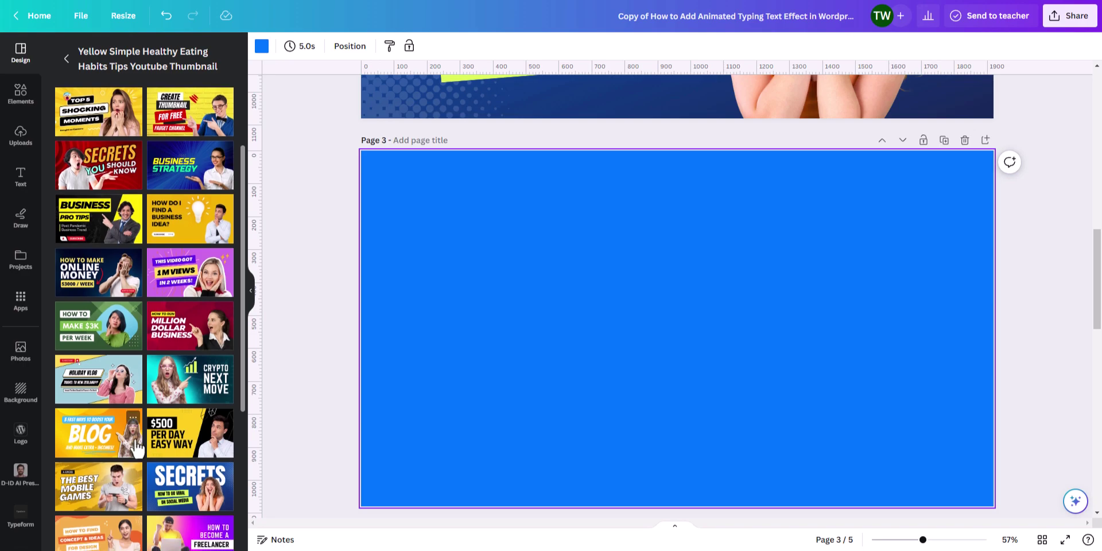
{"action": "left_click_drag", "start_coordinate": [123, 438], "coordinate": [400, 384]}
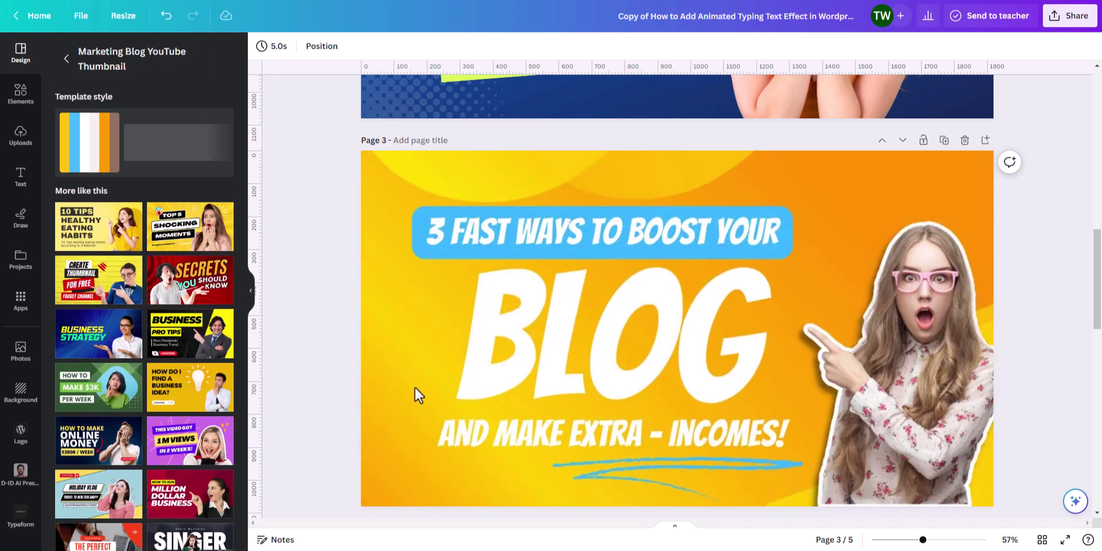
{"action": "left_click", "coordinate": [614, 328]}
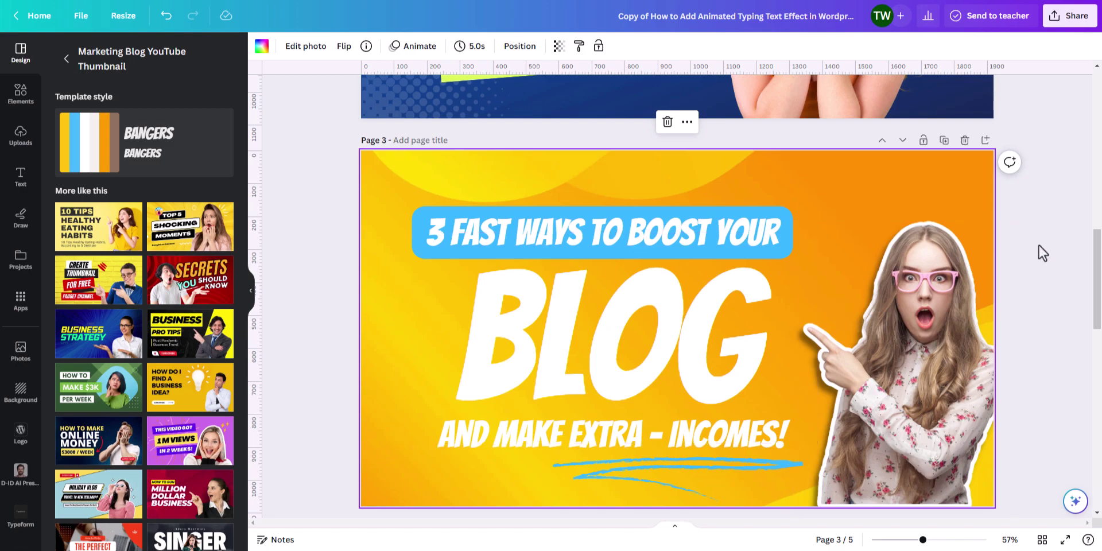
- Add a page after the blog thumbnail and fill it with the dark SINGER New Song template
{"action": "left_click", "coordinate": [985, 140]}
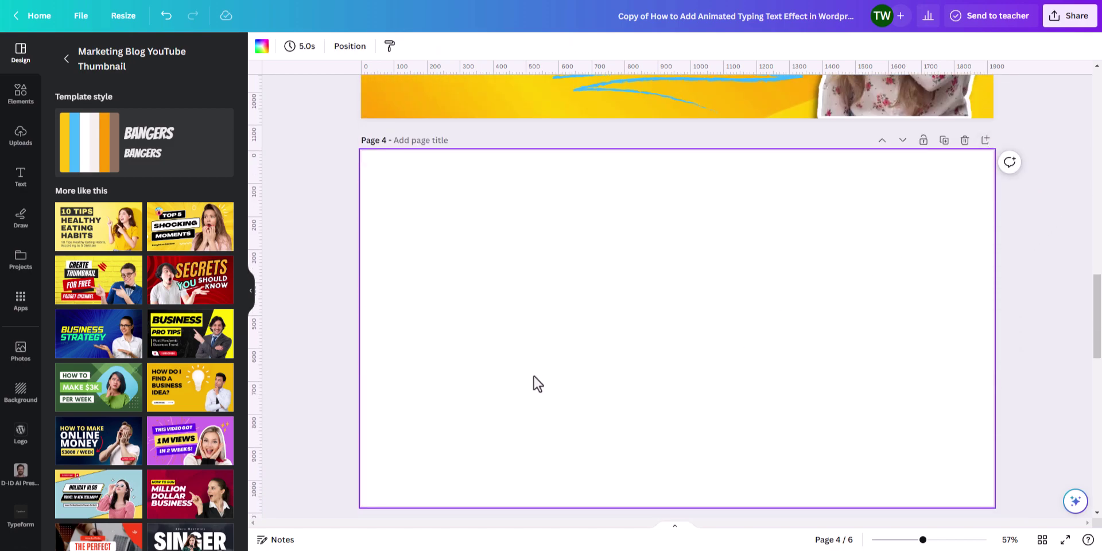
{"action": "scroll", "coordinate": [166, 456], "scroll_direction": "down", "scroll_amount": 3}
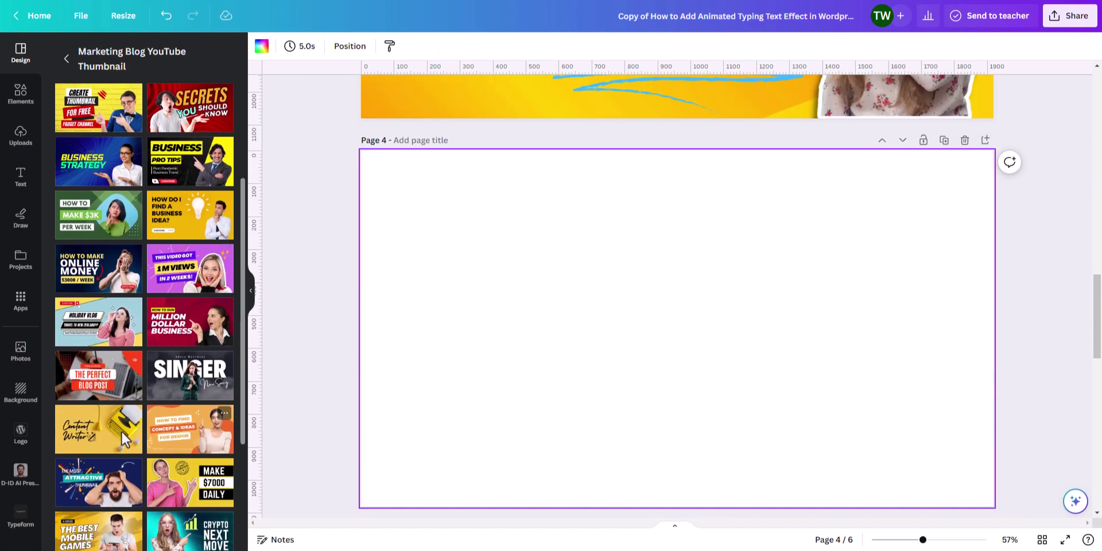
{"action": "left_click", "coordinate": [182, 324]}
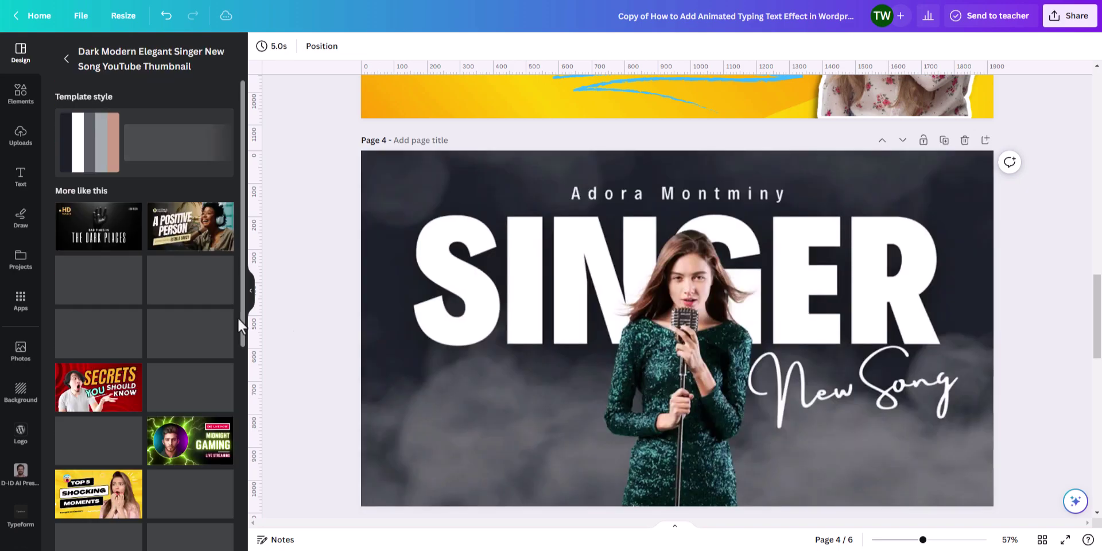
{"action": "left_click", "coordinate": [486, 283]}
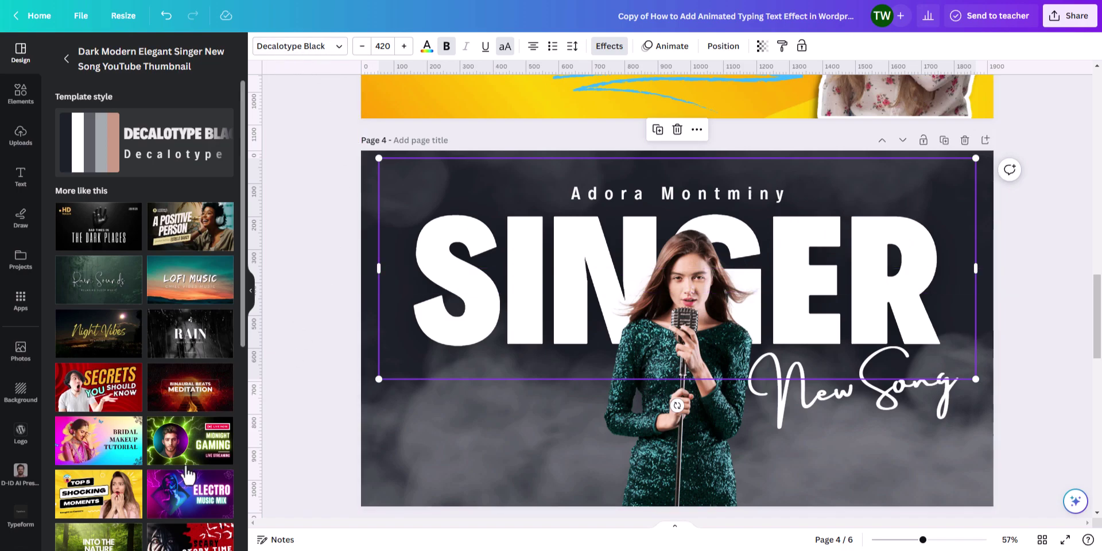
- Add a page after the singer thumbnail and apply the sunrise Music Mix template to it
{"action": "left_click", "coordinate": [981, 147]}
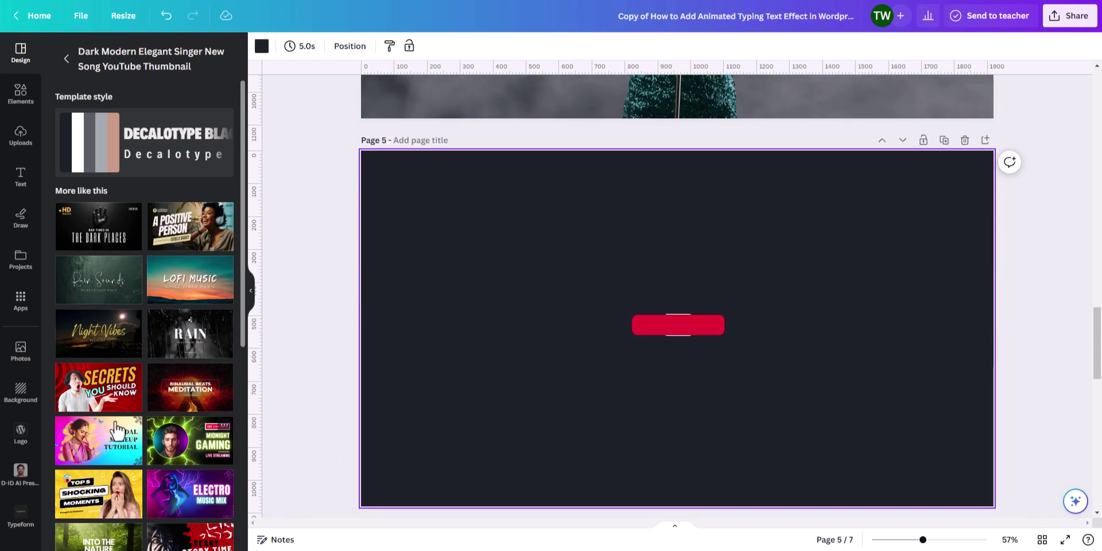
{"action": "scroll", "coordinate": [155, 439], "scroll_direction": "down", "scroll_amount": 5}
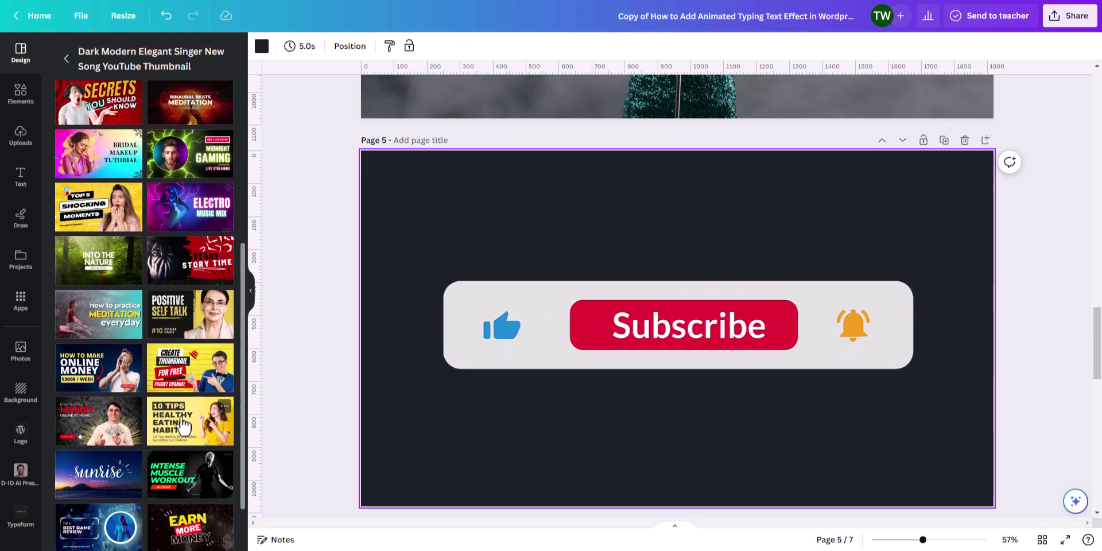
{"action": "scroll", "coordinate": [141, 450], "scroll_direction": "down", "scroll_amount": 1}
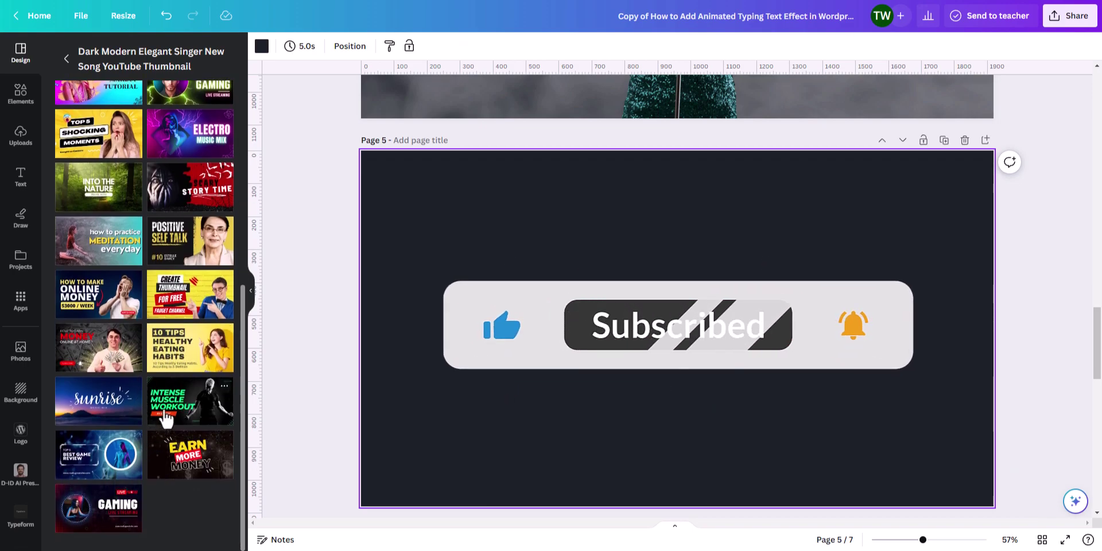
{"action": "left_click", "coordinate": [113, 418]}
{"action": "left_click", "coordinate": [368, 360]}
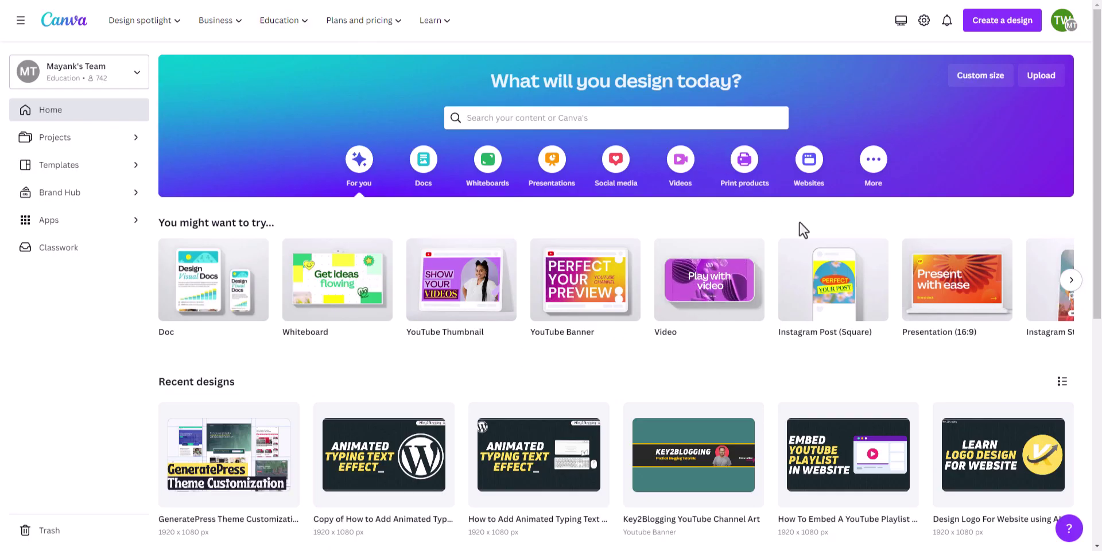
- Create a new custom-size design of 1920 × 1080 px from the home page
{"action": "left_click", "coordinate": [1011, 30]}
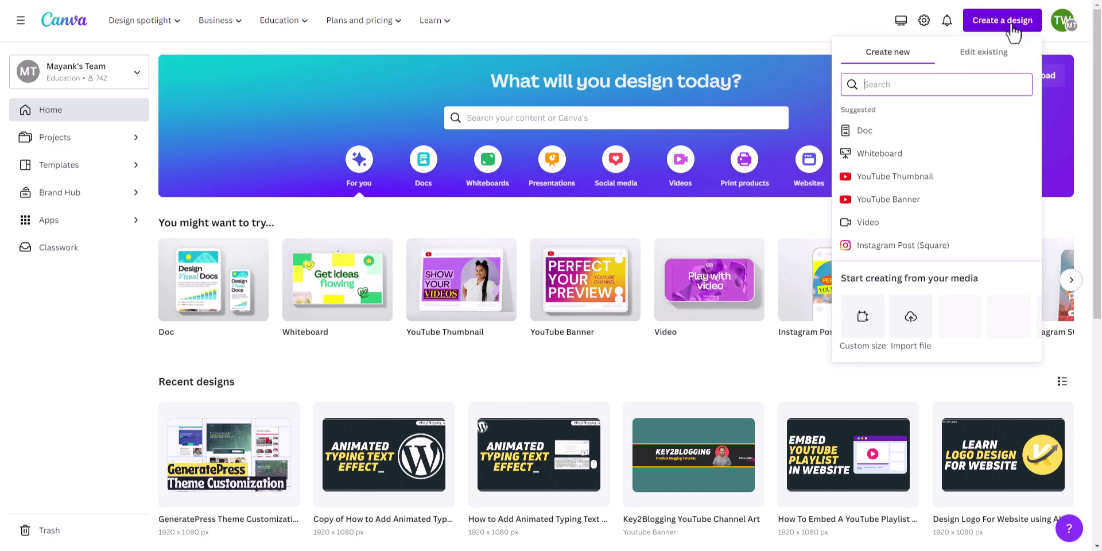
{"action": "left_click", "coordinate": [860, 330]}
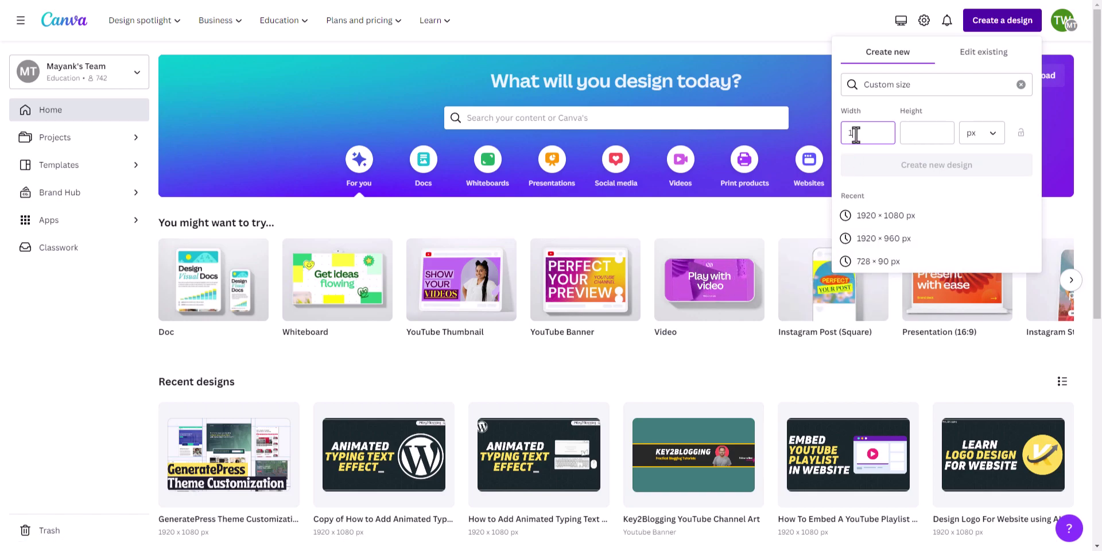
{"action": "type", "text": "1920"}
{"action": "left_click", "coordinate": [913, 132]}
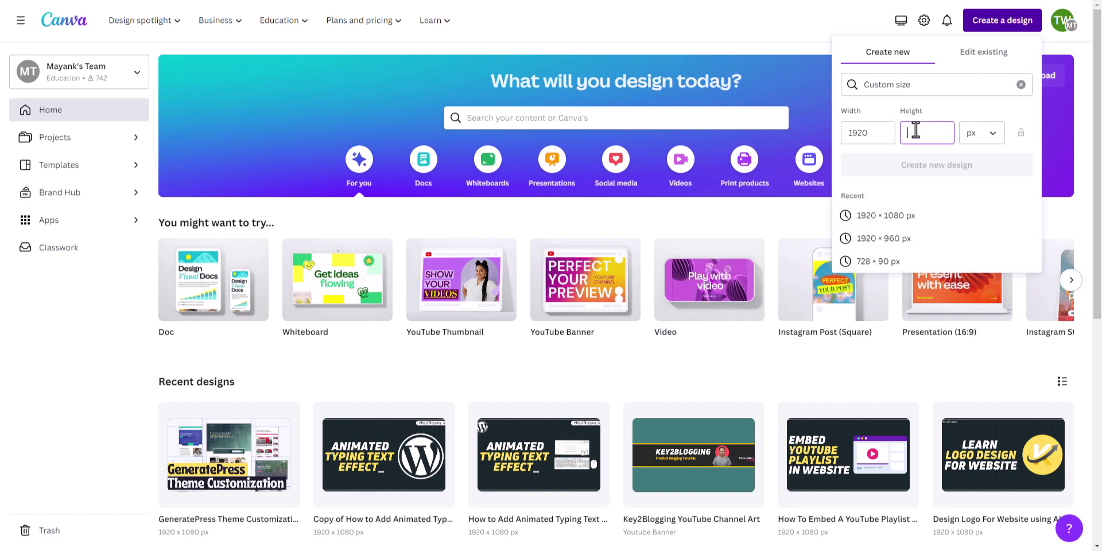
{"action": "type", "text": "1080"}
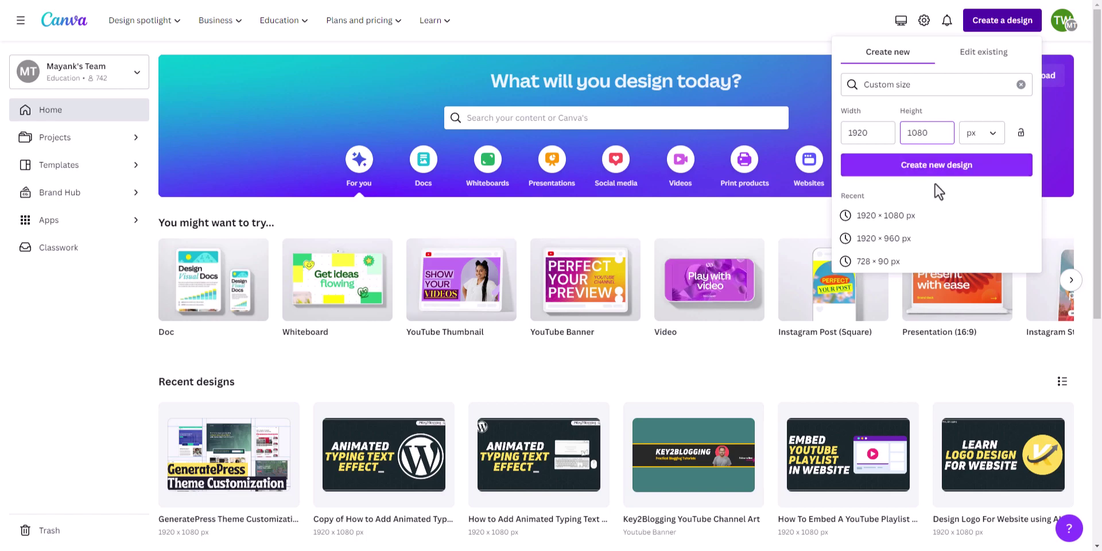
{"action": "left_click", "coordinate": [946, 165]}
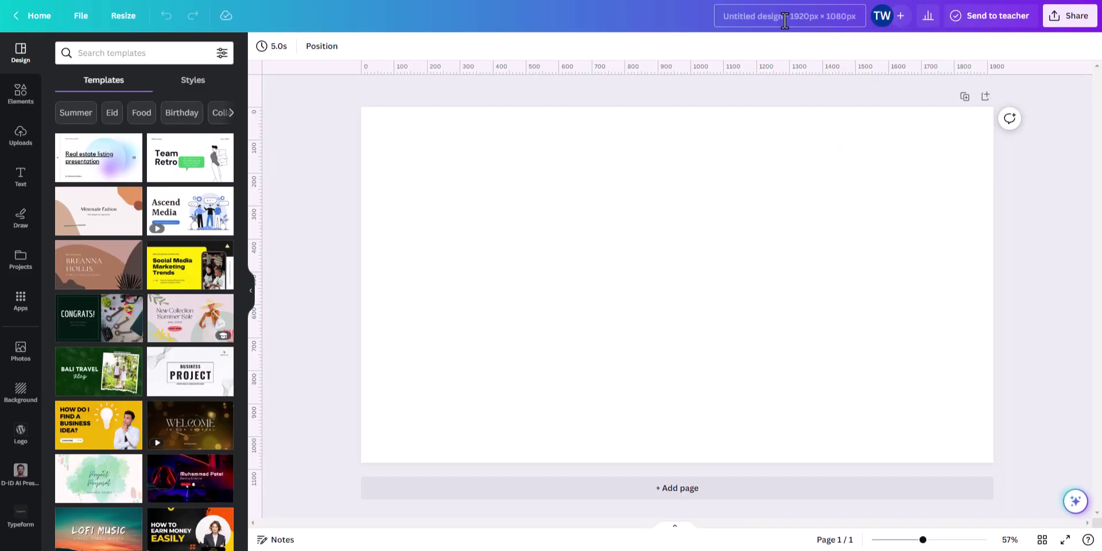
- Name the new design "Thumbnail design"
{"action": "type", "text": "T"}
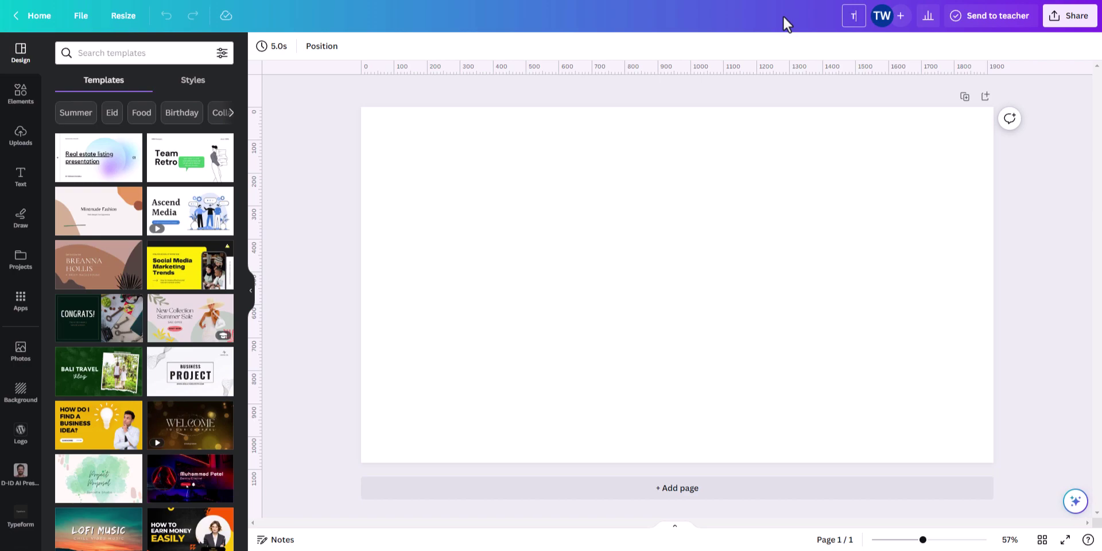
{"action": "type", "text": "humbnail design"}
{"action": "key", "text": "Return"}
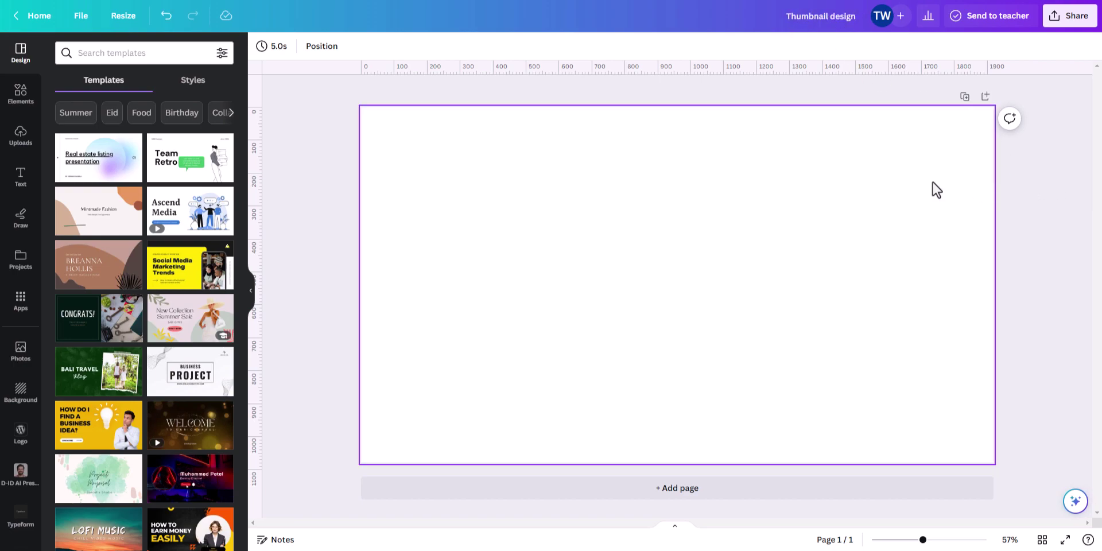
- Try several preset gradients as the blank page's background, ending with the purple-to-green gradient
{"action": "left_click", "coordinate": [675, 203]}
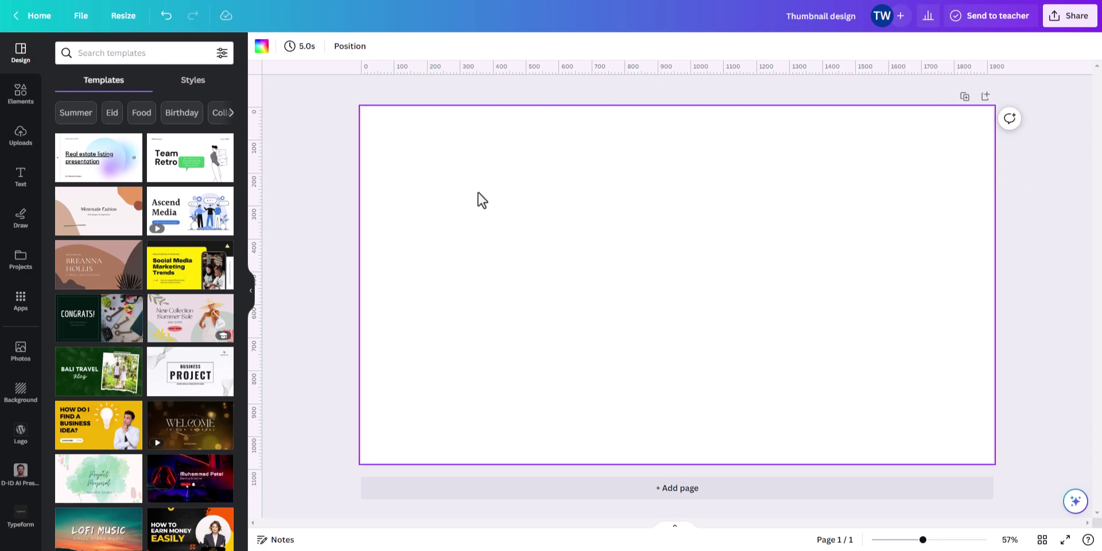
{"action": "left_click", "coordinate": [261, 46]}
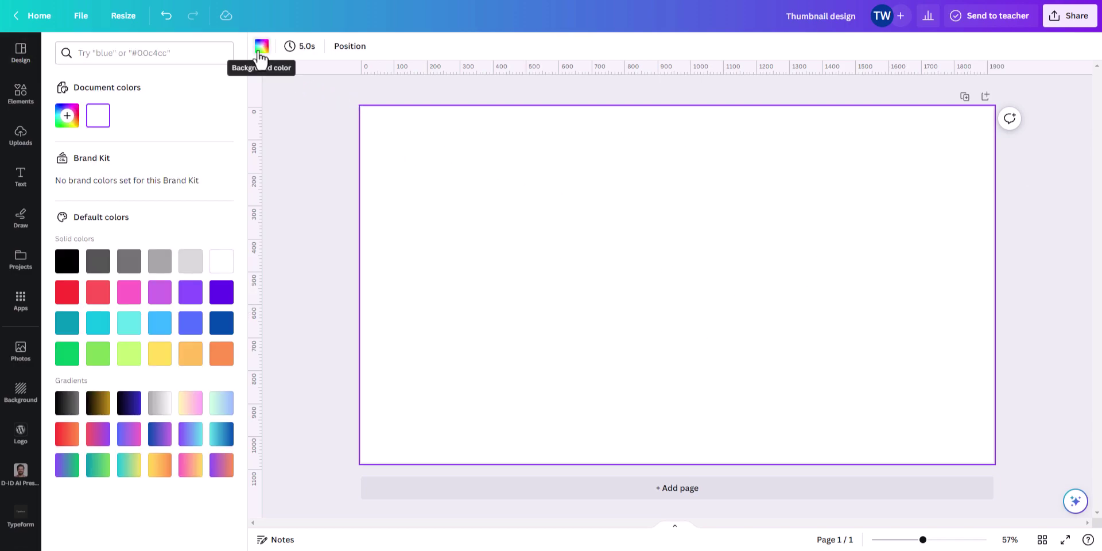
{"action": "left_click", "coordinate": [98, 404]}
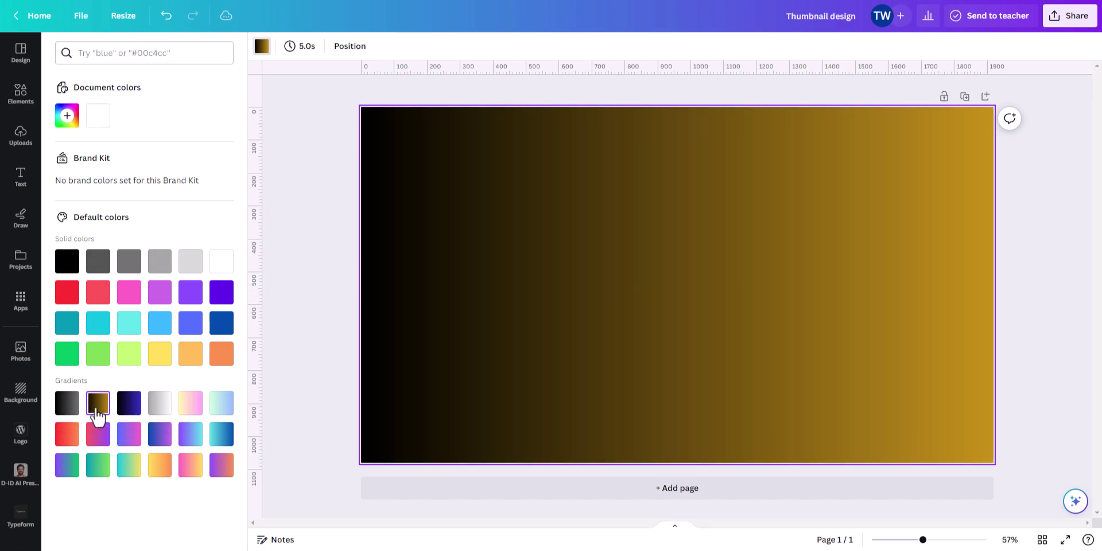
{"action": "left_click", "coordinate": [129, 408]}
{"action": "left_click", "coordinate": [160, 404]}
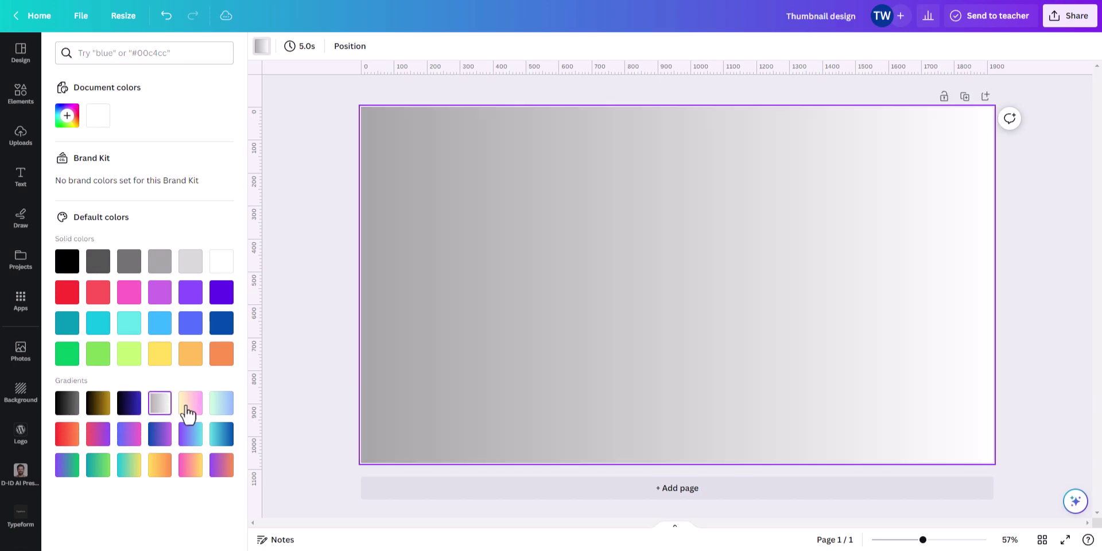
{"action": "left_click", "coordinate": [190, 403]}
{"action": "left_click", "coordinate": [221, 404]}
{"action": "left_click", "coordinate": [221, 434]}
{"action": "left_click", "coordinate": [195, 442]}
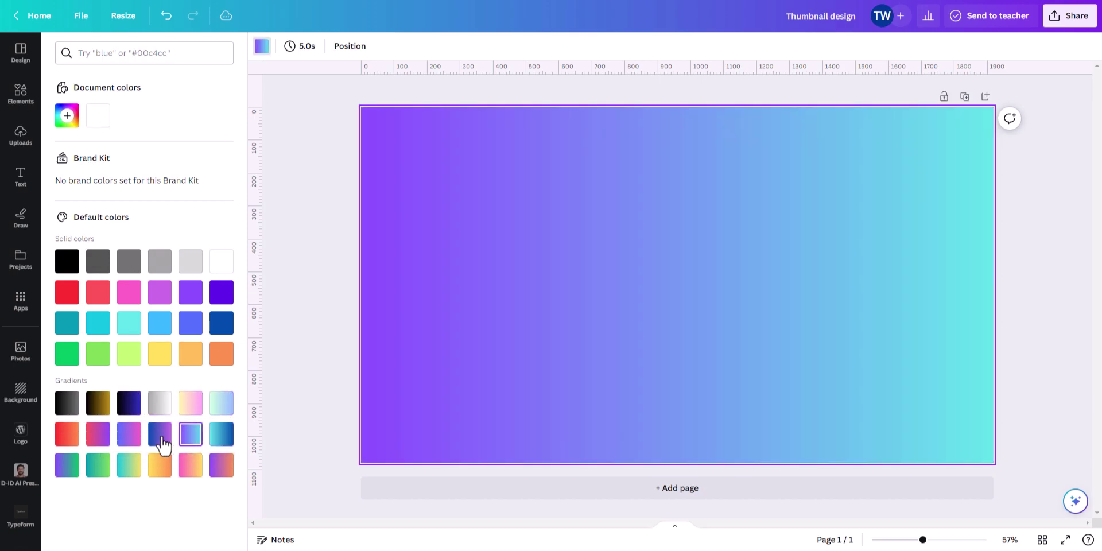
{"action": "left_click", "coordinate": [159, 437]}
{"action": "left_click", "coordinate": [130, 437]}
{"action": "left_click", "coordinate": [98, 437]}
{"action": "left_click", "coordinate": [66, 440]}
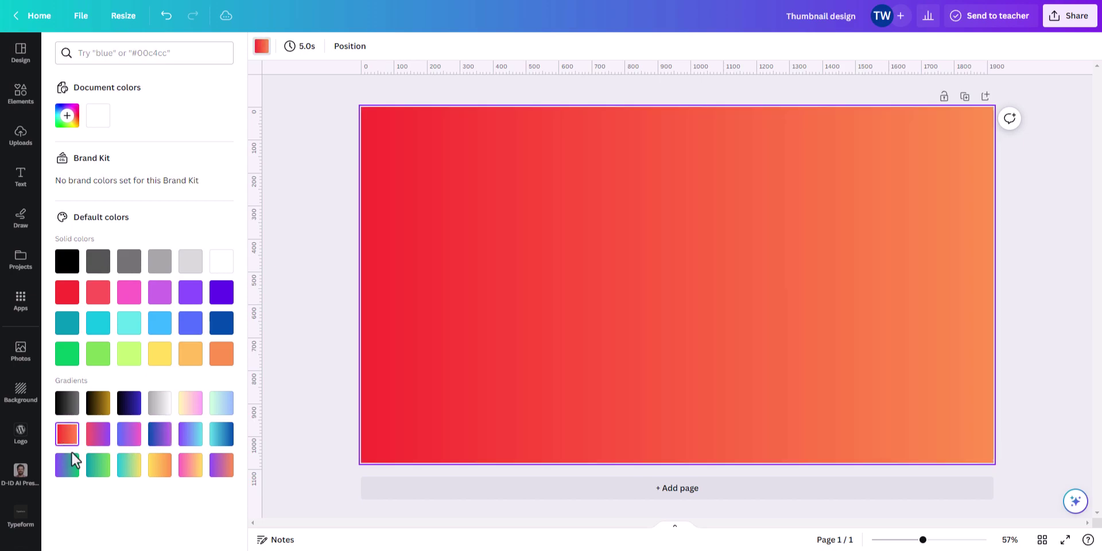
{"action": "left_click", "coordinate": [67, 462]}
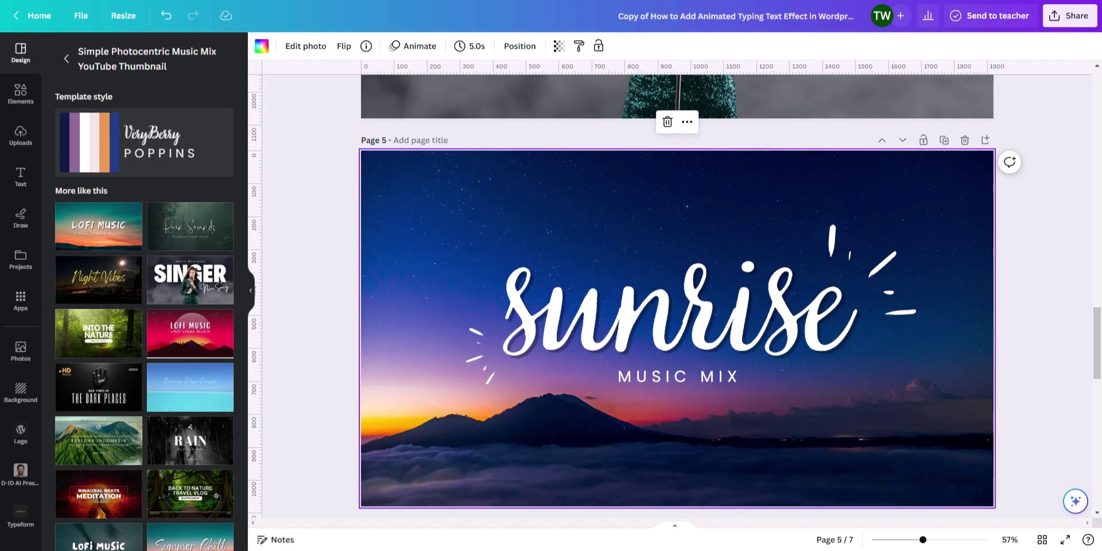
- Switch to the animated typing text design and change the lock mode of the white border frame on page 1
{"action": "scroll", "coordinate": [493, 278], "scroll_direction": "up", "scroll_amount": 20}
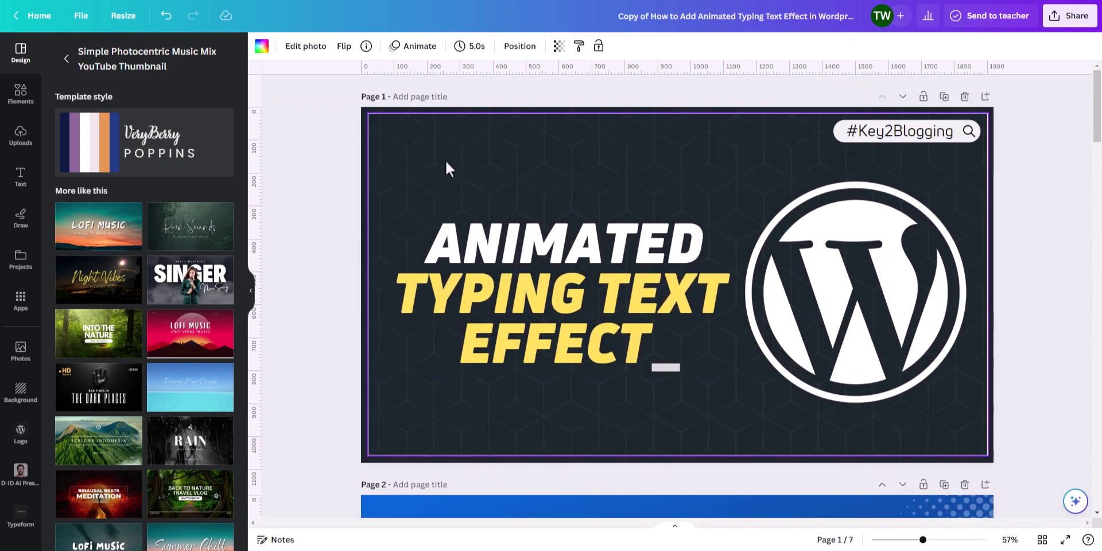
{"action": "left_click", "coordinate": [420, 117]}
{"action": "left_click", "coordinate": [420, 117]}
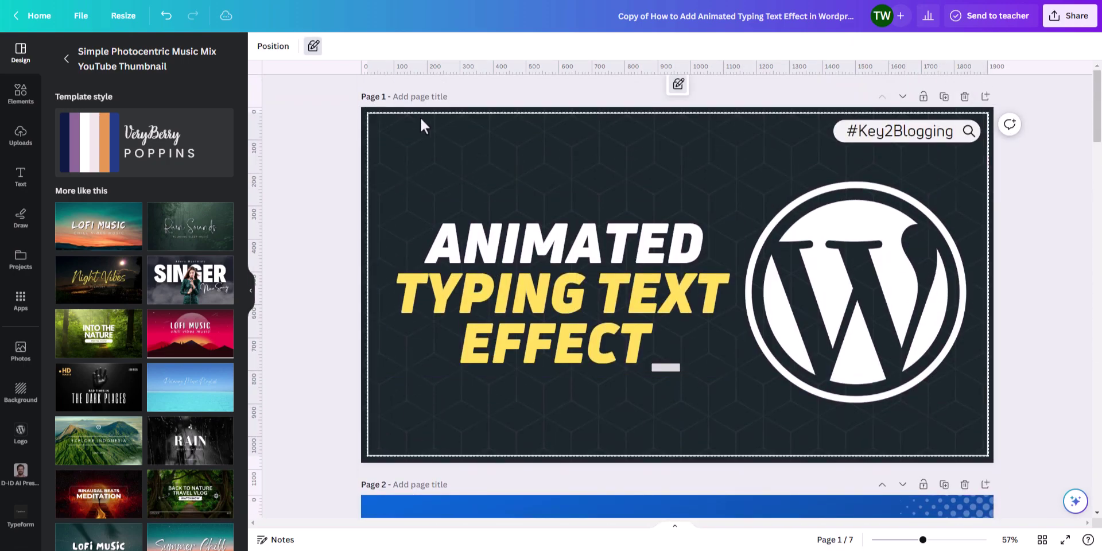
{"action": "left_click", "coordinate": [677, 85]}
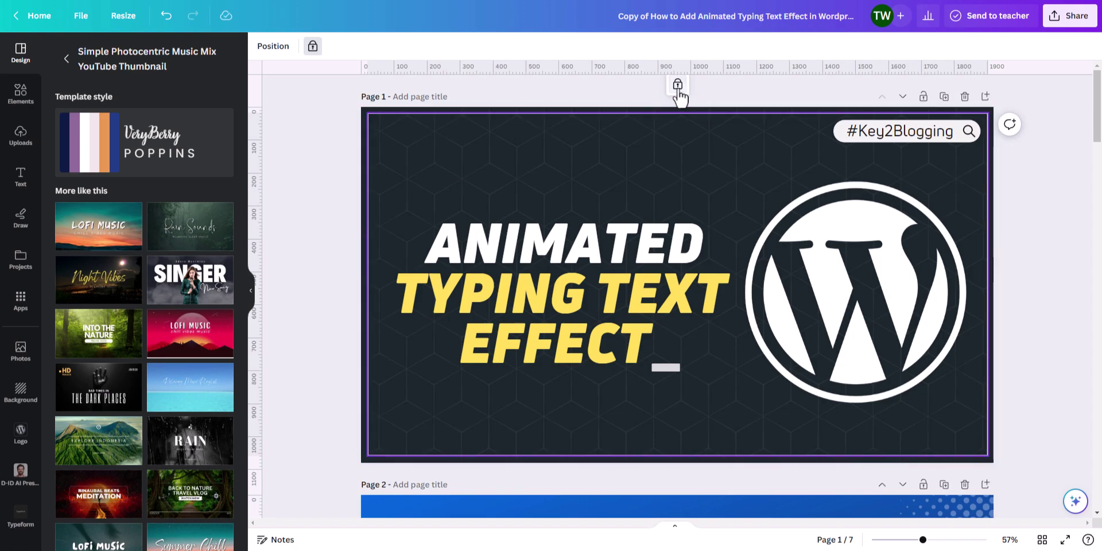
- Copy the hex code of the dark background colour on page 1 of the animated typing text design
{"action": "left_click", "coordinate": [414, 154]}
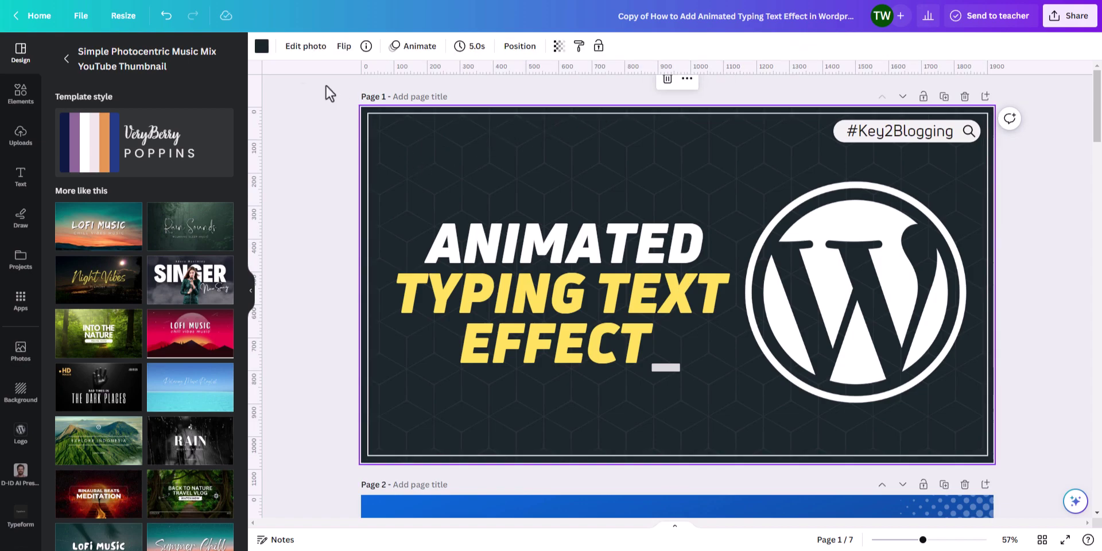
{"action": "left_click", "coordinate": [259, 50]}
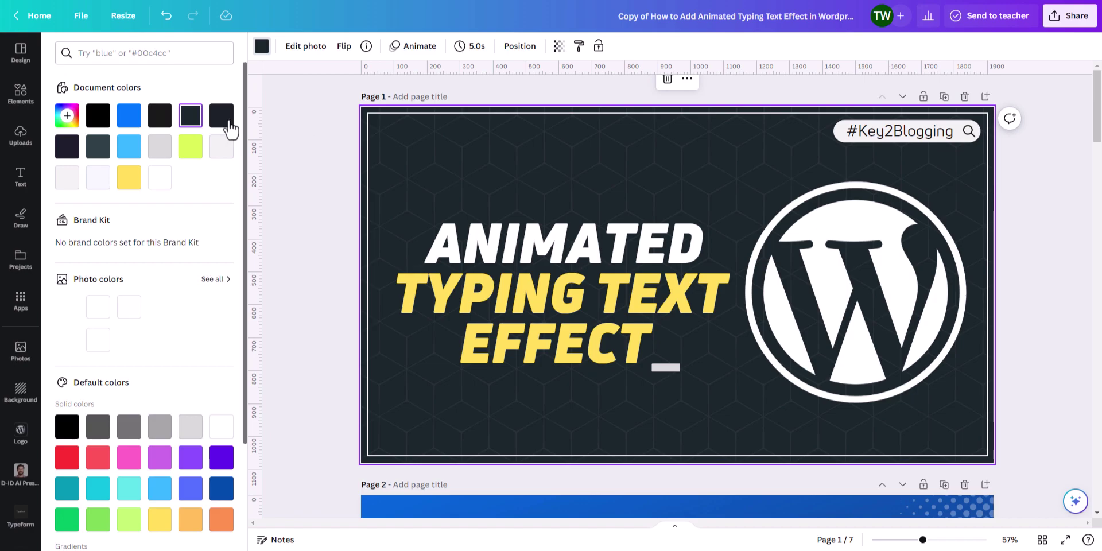
{"action": "left_click", "coordinate": [191, 118]}
{"action": "key", "text": "ctrl+c"}
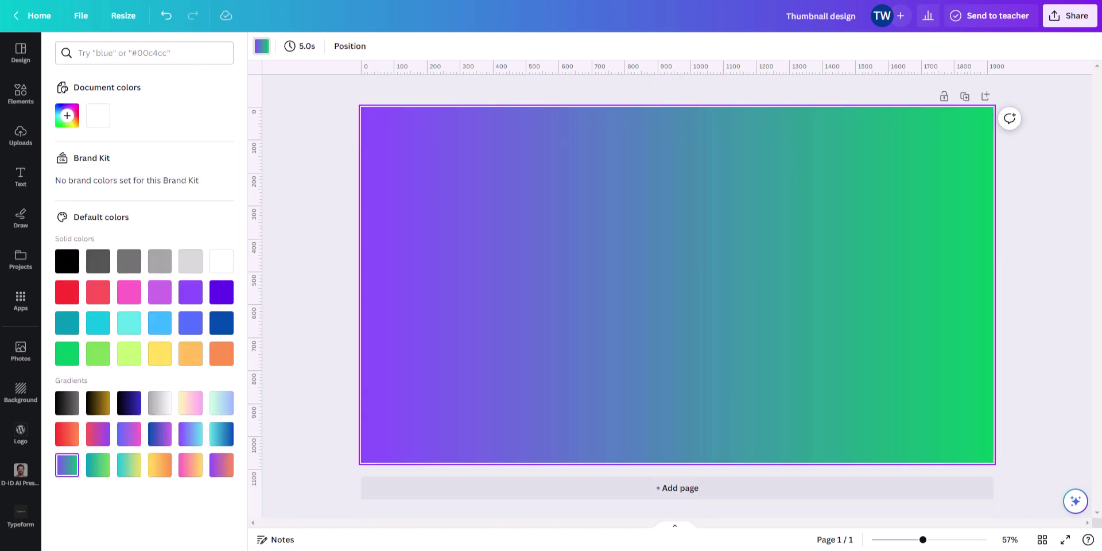
- Set the Thumbnail design page's background to the copied dark colour #1B262C
{"action": "left_click", "coordinate": [261, 46]}
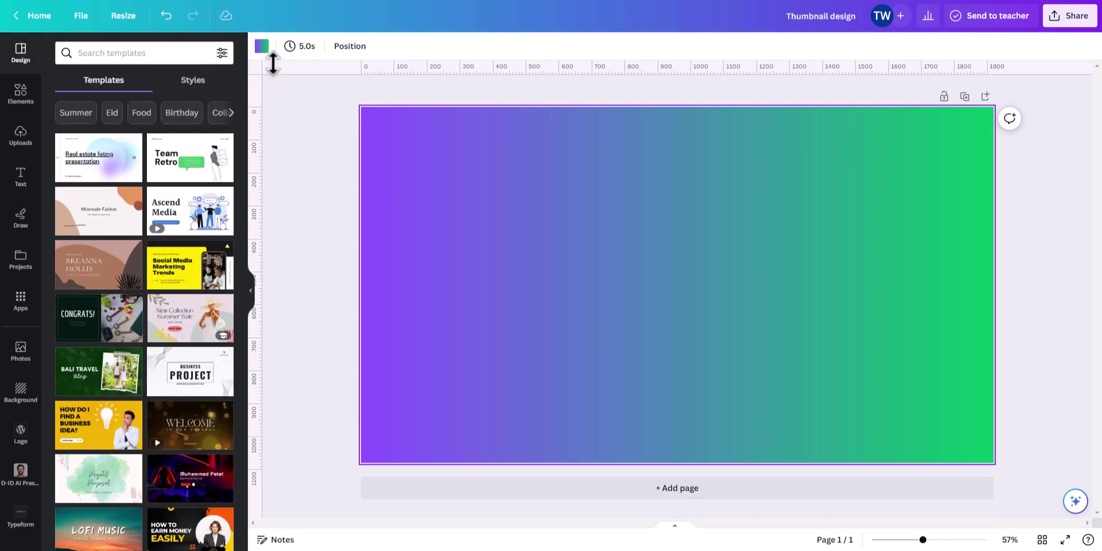
{"action": "left_click", "coordinate": [261, 46]}
{"action": "left_click", "coordinate": [194, 53]}
{"action": "key", "text": "ctrl+v"}
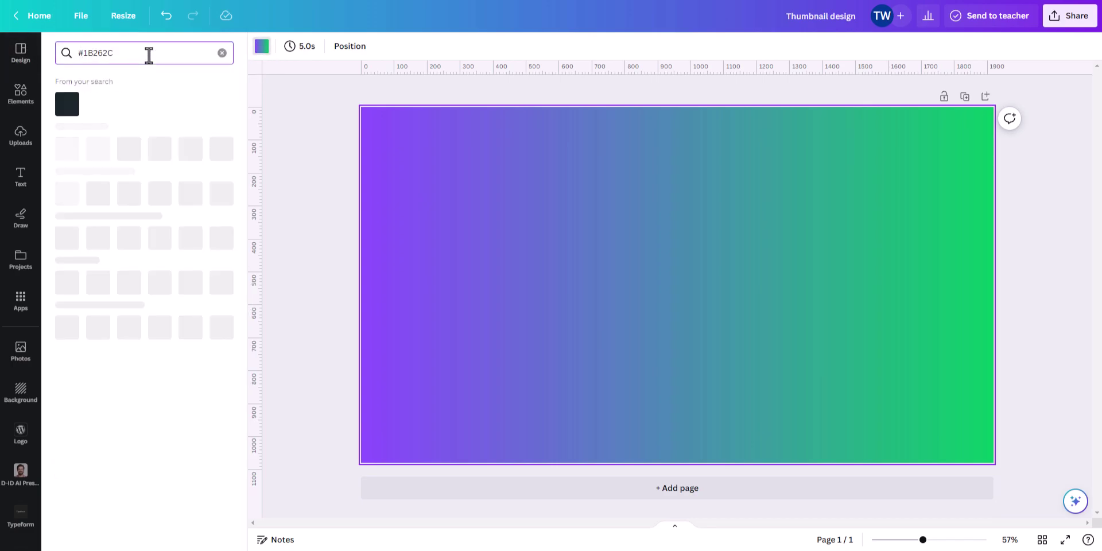
{"action": "left_click", "coordinate": [74, 107]}
{"action": "left_click", "coordinate": [322, 229]}
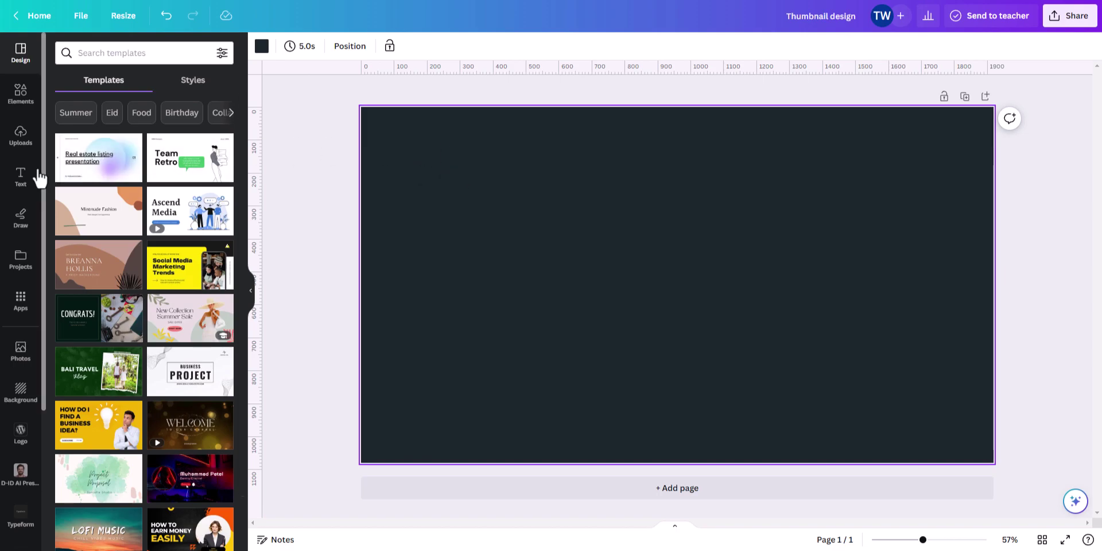
- Add a heading text box to the page and set its font to Tropika
{"action": "left_click", "coordinate": [21, 177]}
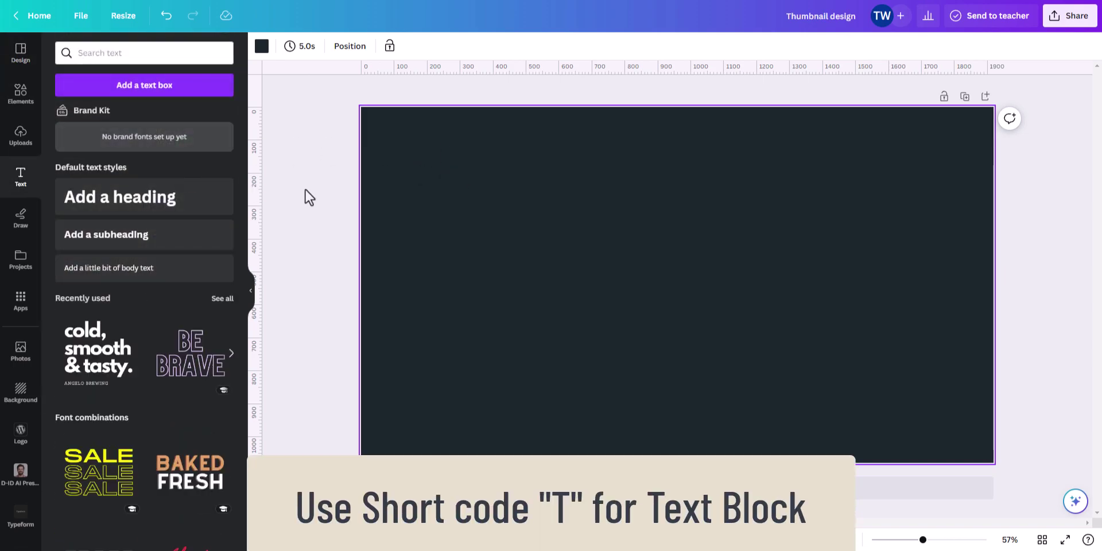
{"action": "left_click", "coordinate": [151, 213]}
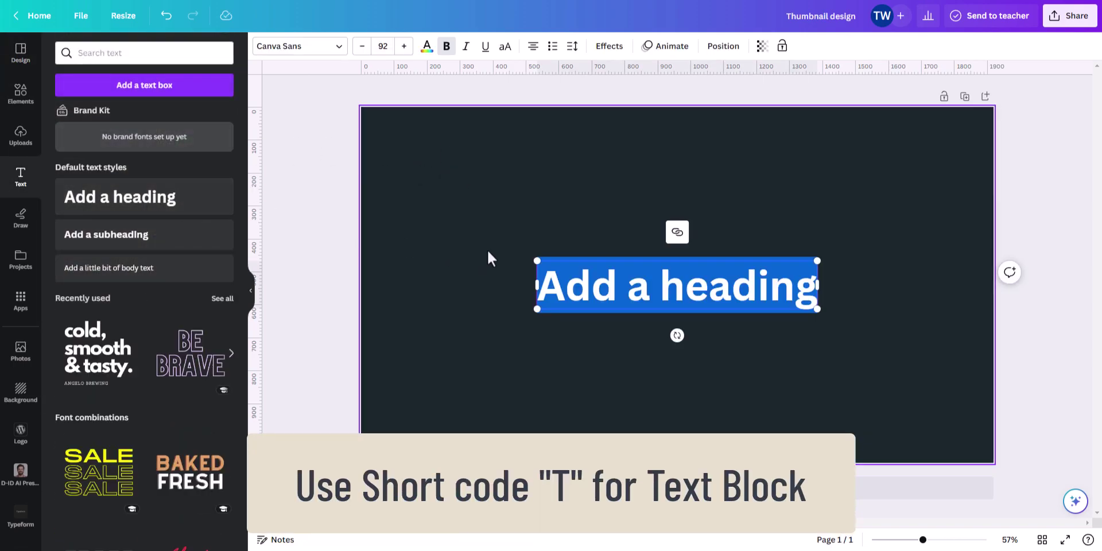
{"action": "left_click", "coordinate": [524, 198]}
{"action": "mouse_move", "coordinate": [671, 293]}
{"action": "left_mouse_down"}
{"action": "mouse_move", "coordinate": [634, 215]}
{"action": "mouse_move", "coordinate": [548, 266]}
{"action": "mouse_move", "coordinate": [680, 308]}
{"action": "mouse_move", "coordinate": [678, 292]}
{"action": "mouse_move", "coordinate": [516, 253]}
{"action": "mouse_move", "coordinate": [515, 302]}
{"action": "mouse_move", "coordinate": [678, 299]}
{"action": "left_mouse_up"}
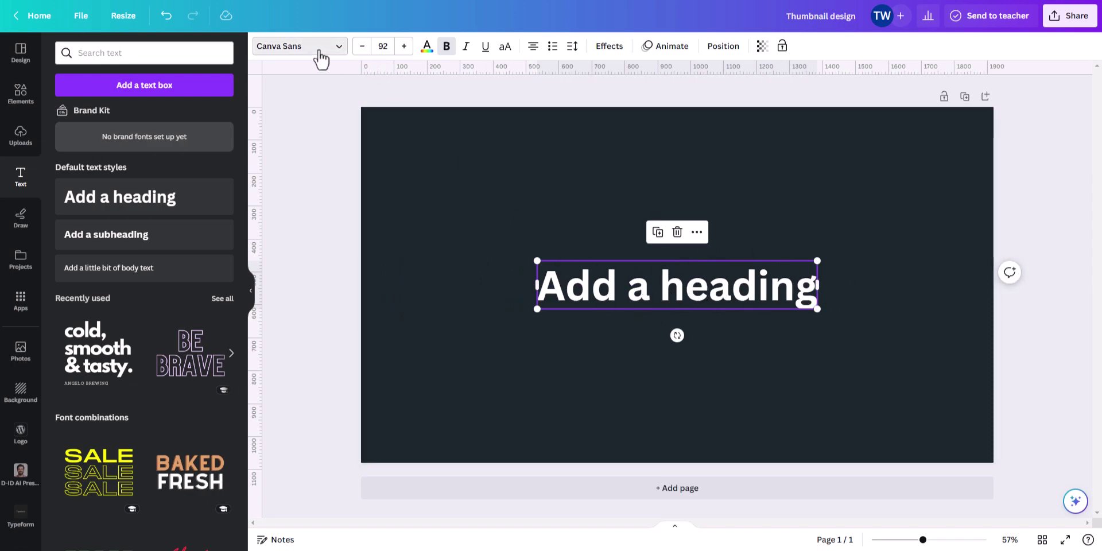
{"action": "left_click", "coordinate": [320, 50]}
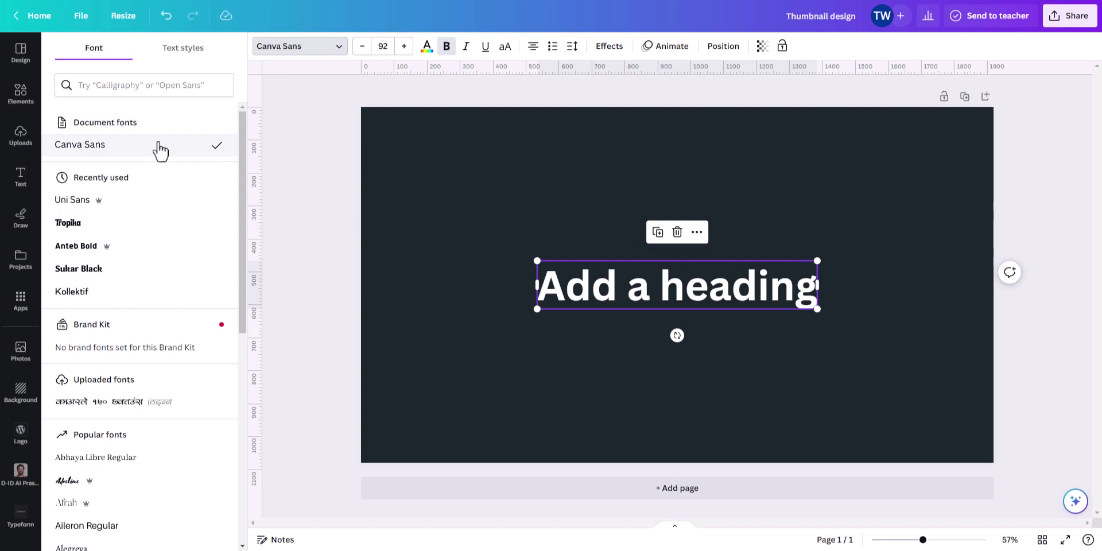
{"action": "left_click", "coordinate": [119, 223]}
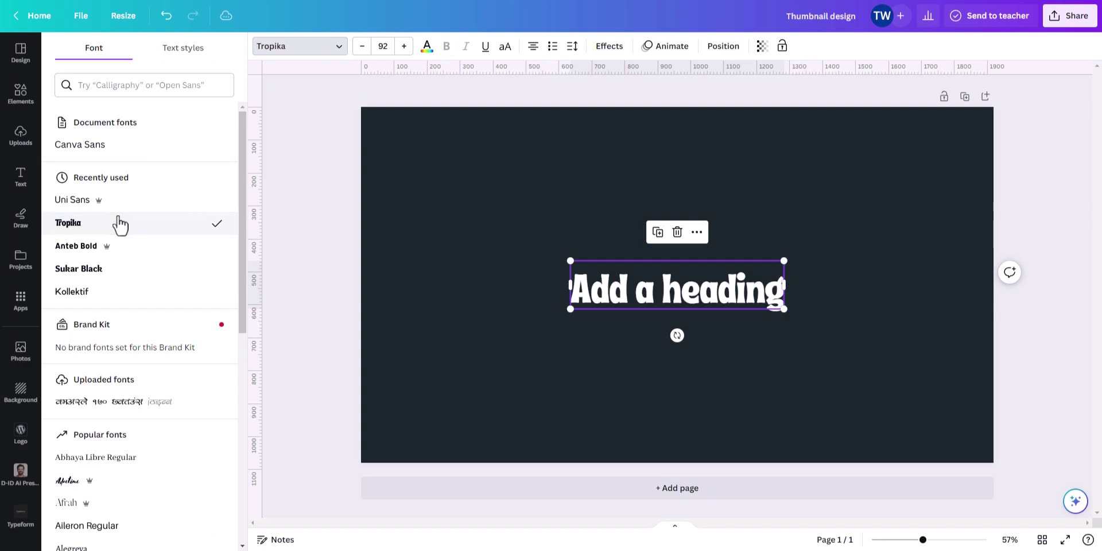
- Replace the heading text with "How to Design Thumbnail" and "Using Canva?" on a second line
{"action": "double_click", "coordinate": [633, 284]}
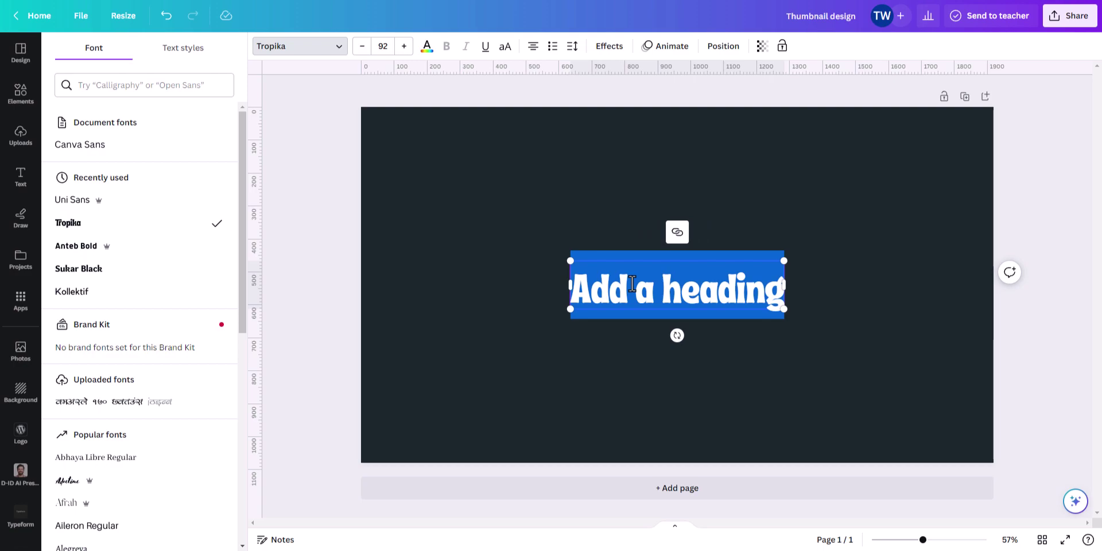
{"action": "type", "text": "How to"}
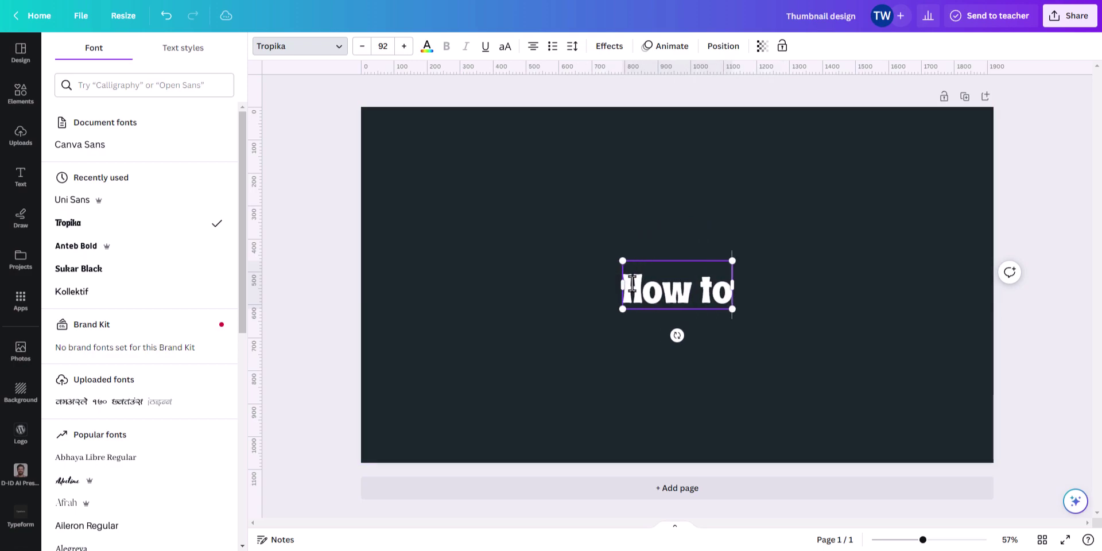
{"action": "type", "text": " Design Th"}
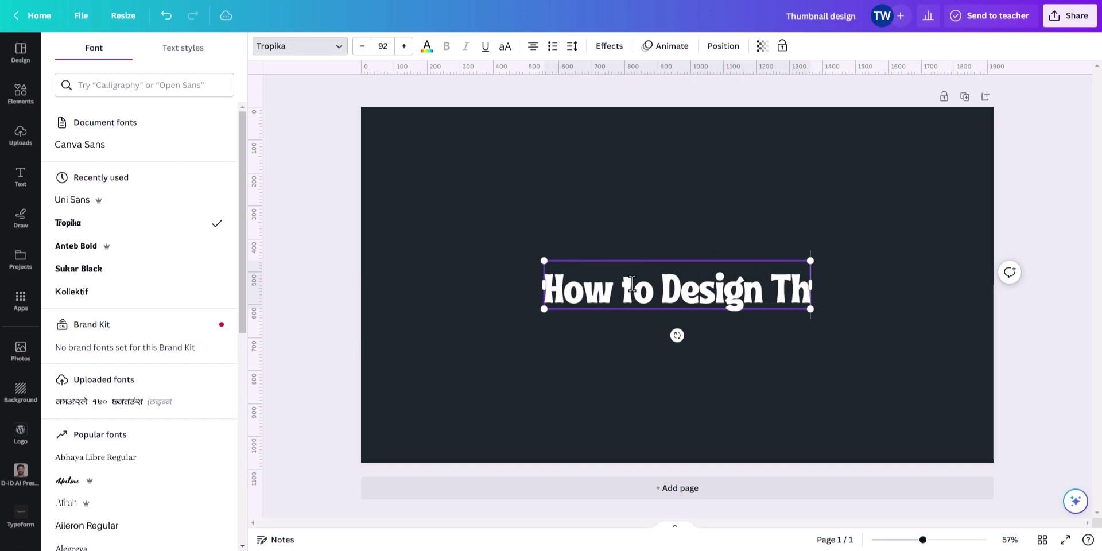
{"action": "type", "text": "umbnail"}
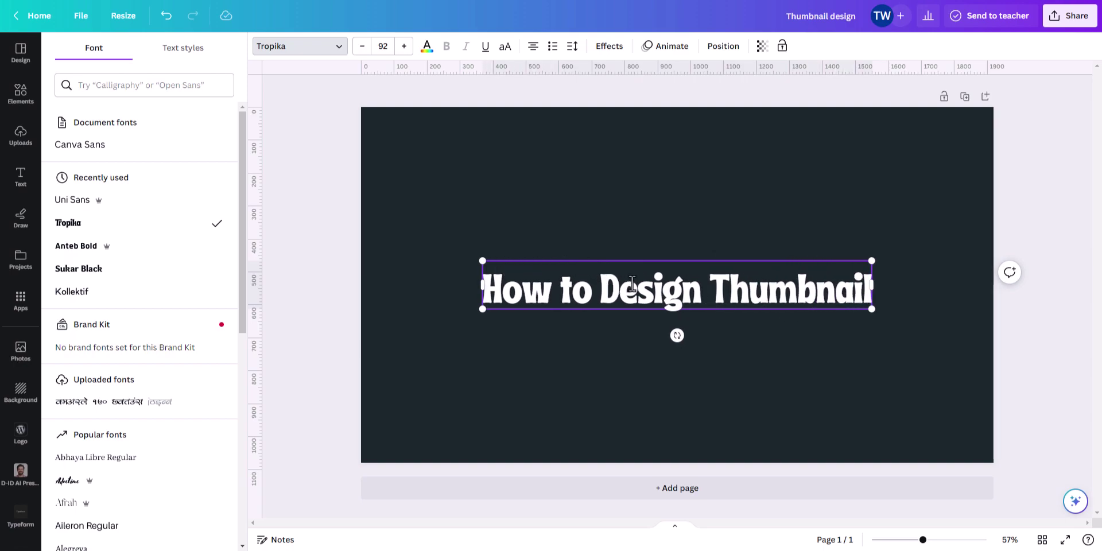
{"action": "key", "text": "Return"}
{"action": "type", "text": "Usin"}
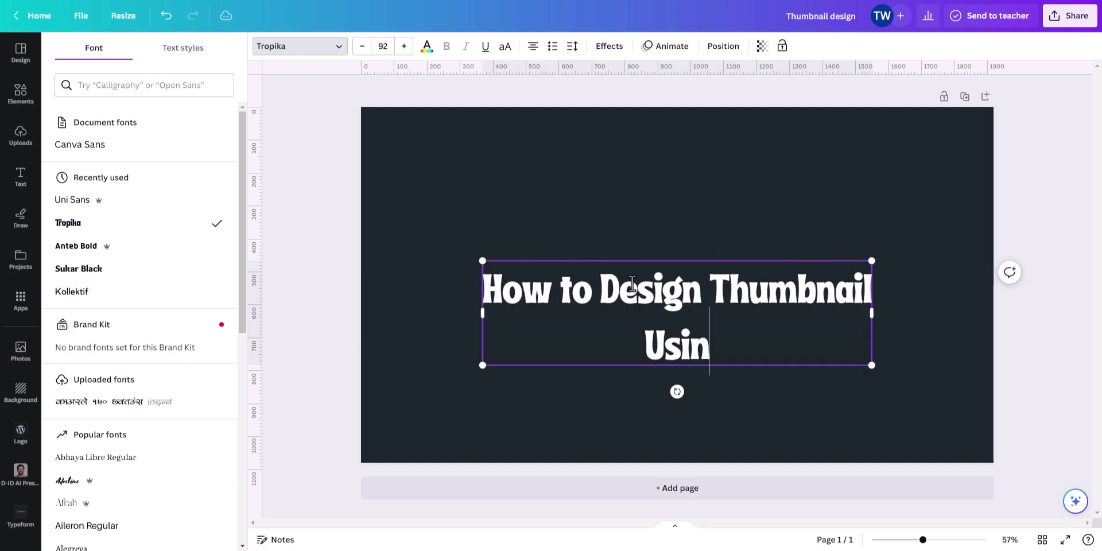
{"action": "type", "text": "g Canva"}
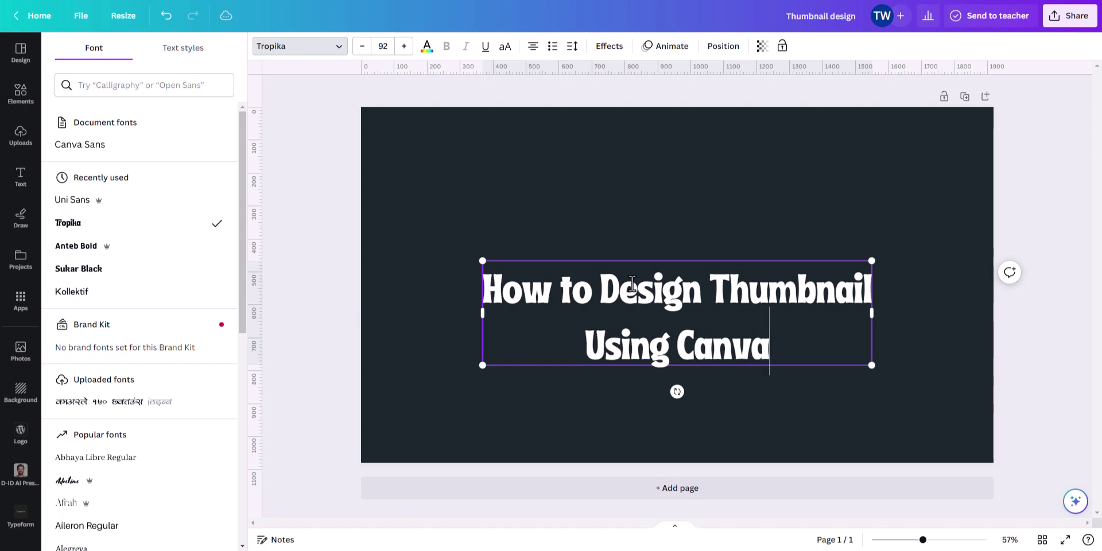
{"action": "type", "text": "?"}
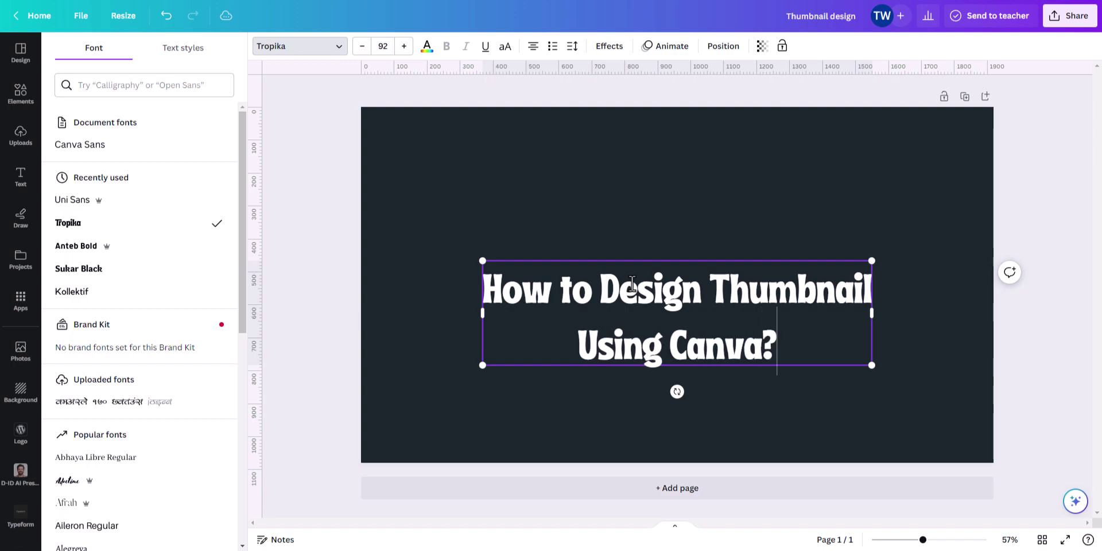
- Change the heading's font to Uni Sans and format it as bold, italic and uppercase
{"action": "left_click", "coordinate": [631, 244]}
{"action": "left_click", "coordinate": [703, 300]}
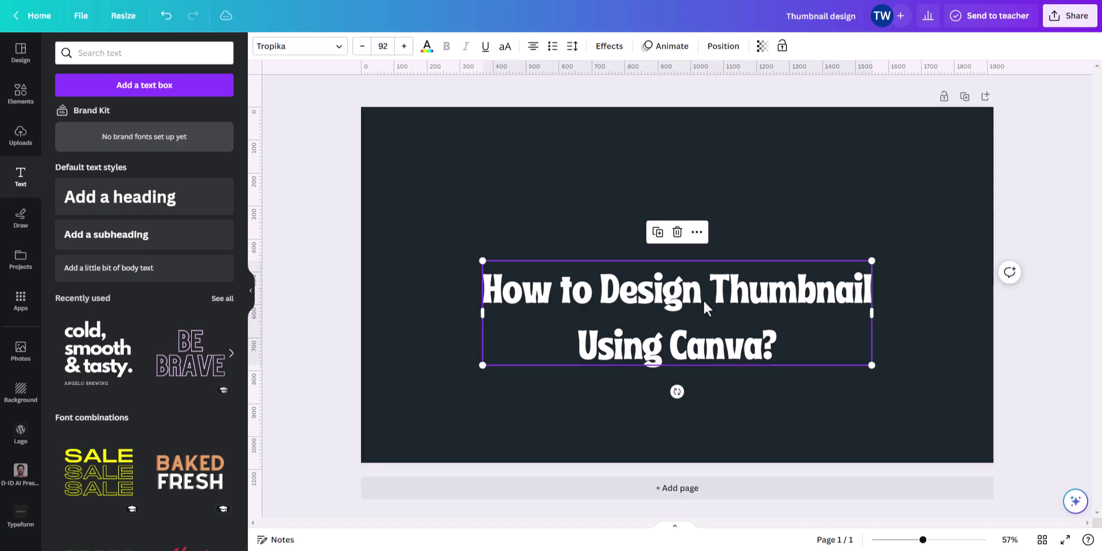
{"action": "left_click", "coordinate": [319, 49]}
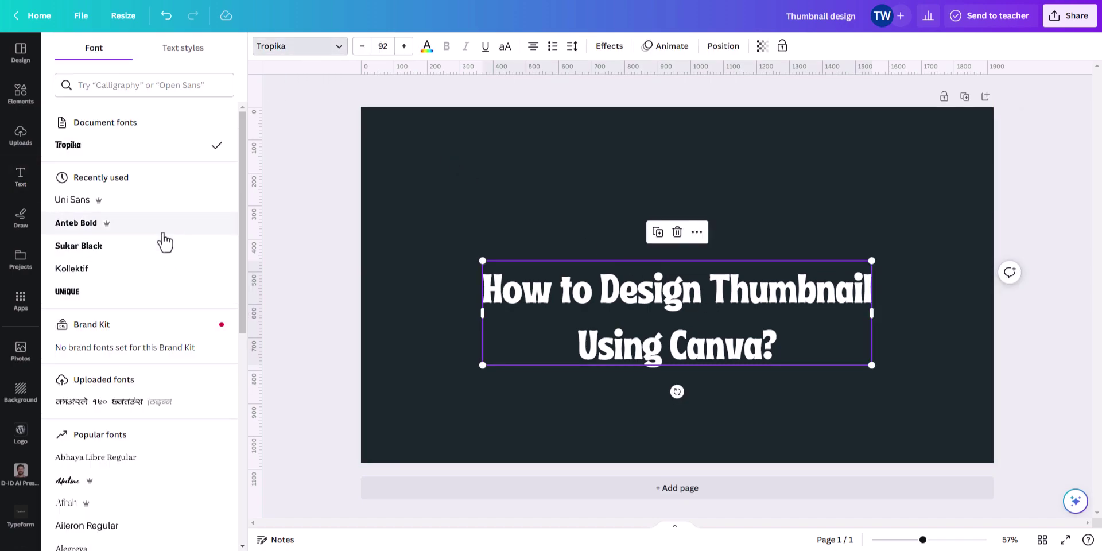
{"action": "left_click", "coordinate": [154, 212]}
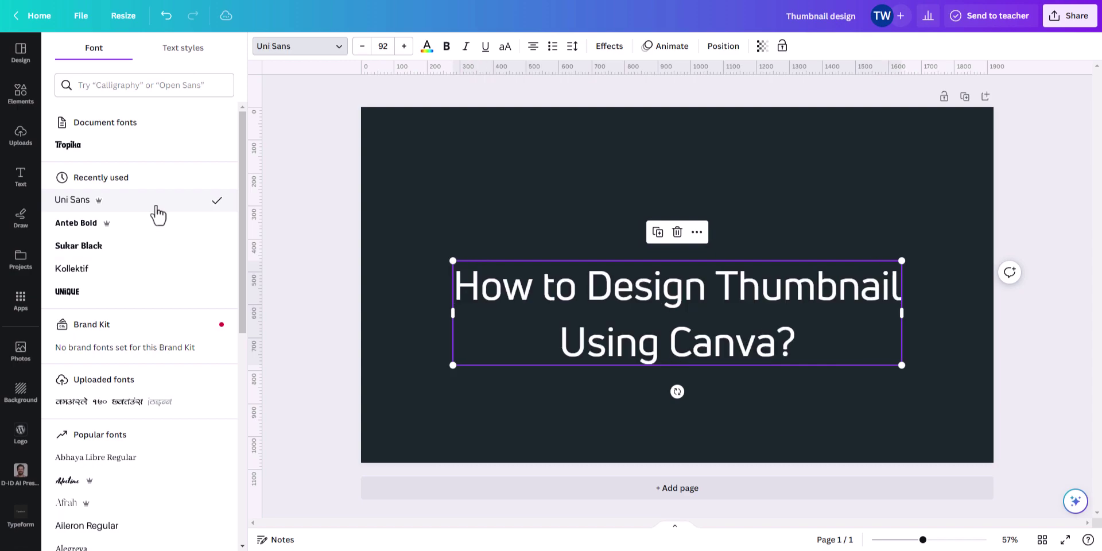
{"action": "left_click", "coordinate": [446, 46]}
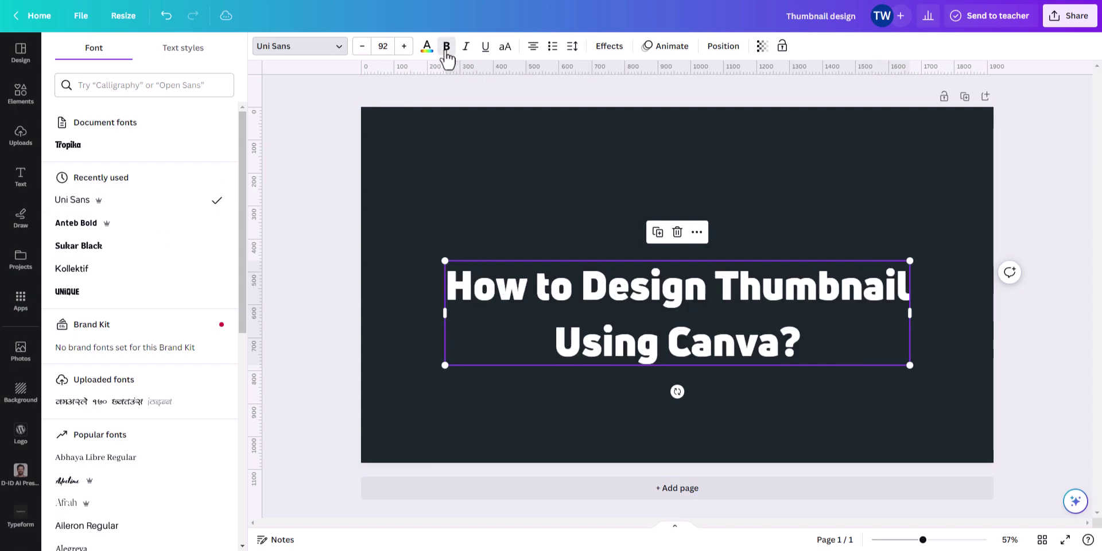
{"action": "left_click", "coordinate": [467, 50]}
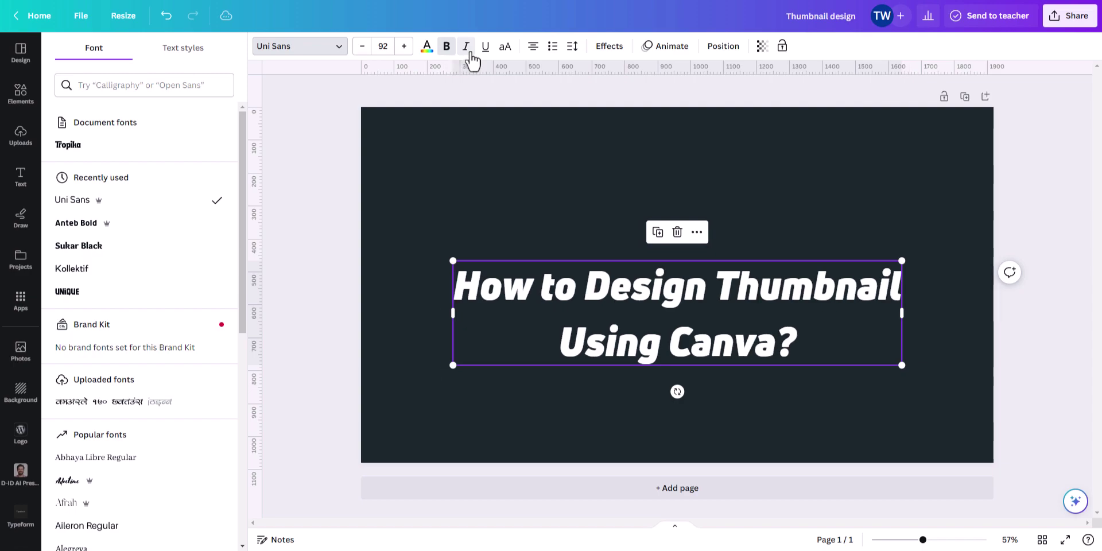
{"action": "left_click", "coordinate": [504, 47]}
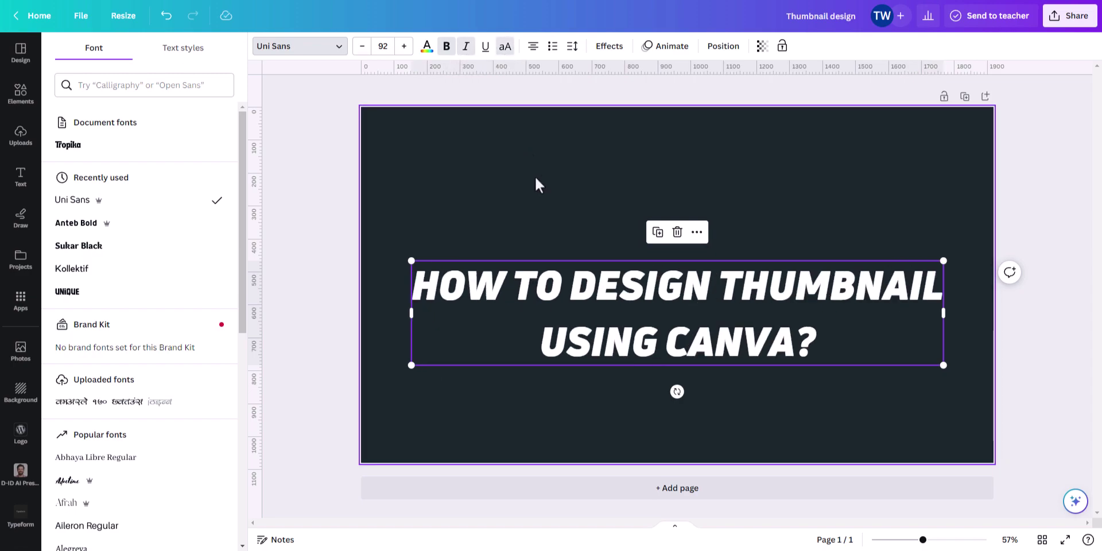
{"action": "left_click", "coordinate": [586, 198]}
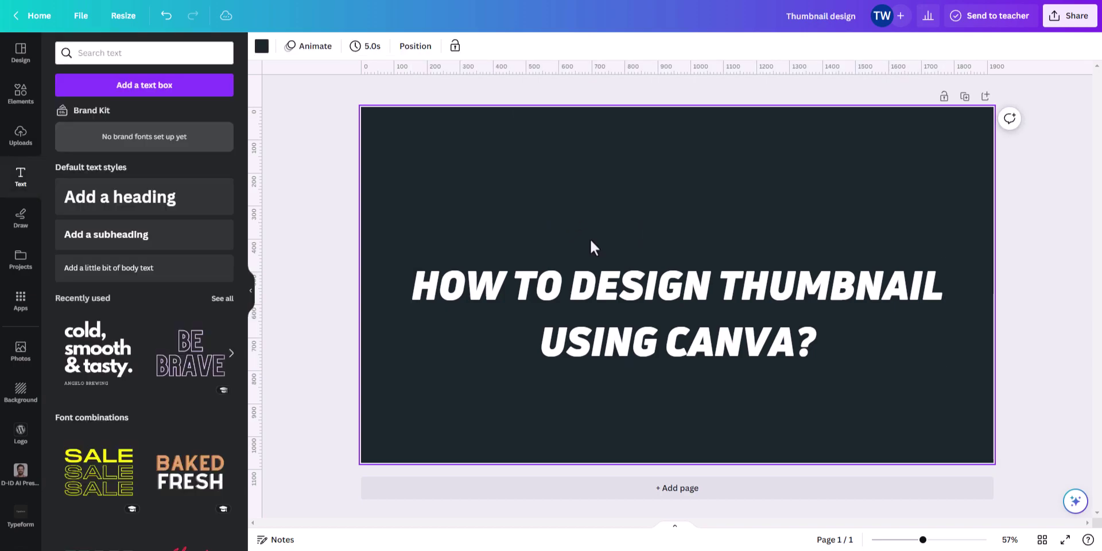
- Narrow the heading's text box so the text wraps onto three lines, and move it up towards the page's left edge
{"action": "left_click", "coordinate": [660, 292]}
{"action": "left_click_drag", "start_coordinate": [937, 313], "coordinate": [826, 310]}
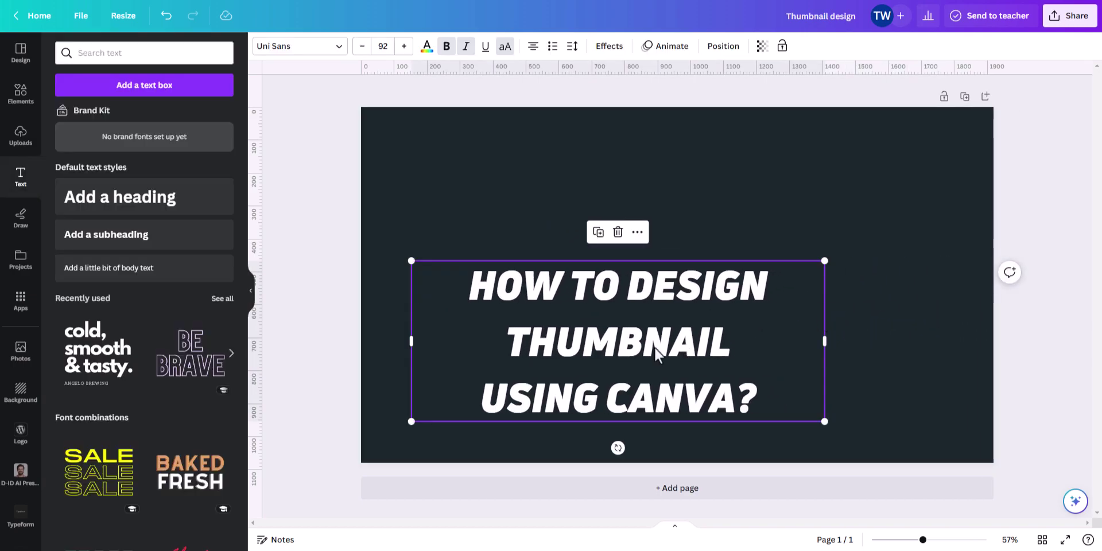
{"action": "left_click_drag", "start_coordinate": [654, 346], "coordinate": [593, 291]}
- Reduce the line spacing of the three-line heading below 1.4
{"action": "left_click", "coordinate": [572, 46]}
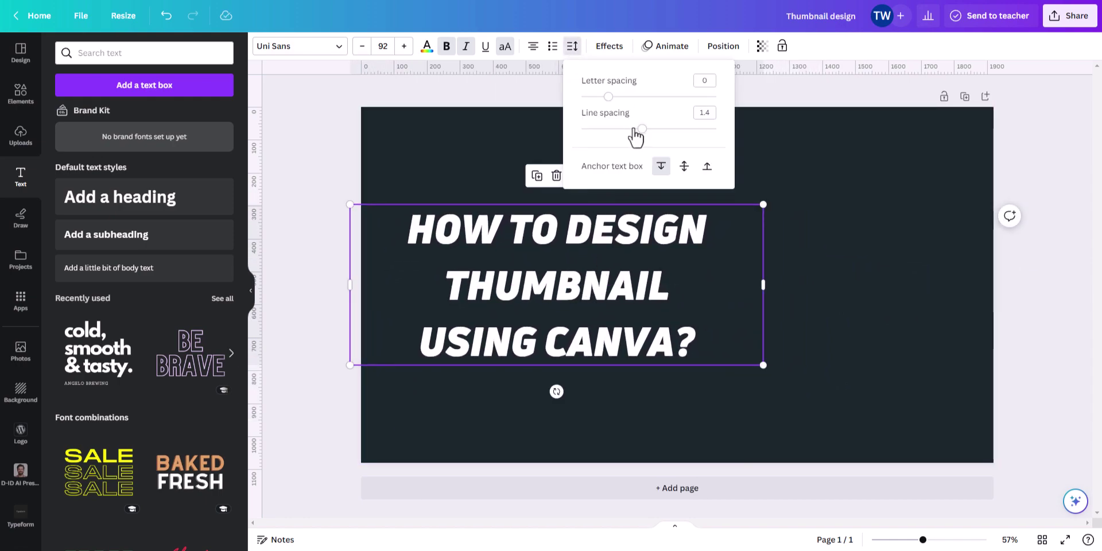
{"action": "left_click_drag", "start_coordinate": [641, 130], "coordinate": [614, 129]}
{"action": "left_click", "coordinate": [680, 228]}
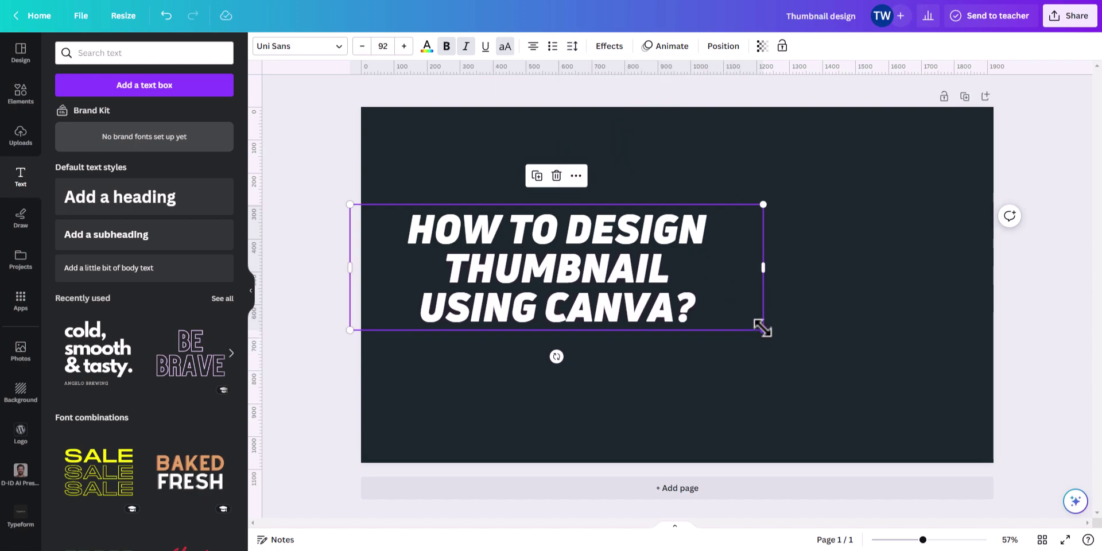
- Scale the heading's text box up to about 1,736 px wide and centre it horizontally in the page's lower part
{"action": "left_click_drag", "start_coordinate": [762, 330], "coordinate": [918, 378]}
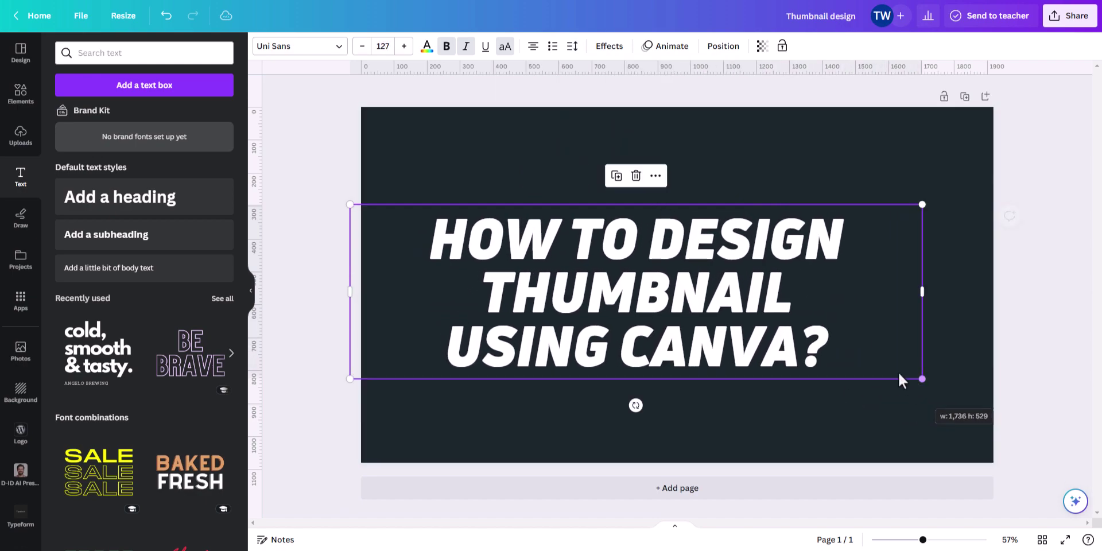
{"action": "left_click", "coordinate": [757, 178]}
{"action": "left_click_drag", "start_coordinate": [671, 273], "coordinate": [721, 344]}
- Set the heading's font size to 80 and place it centred near the page's bottom edge
{"action": "left_click", "coordinate": [384, 46]}
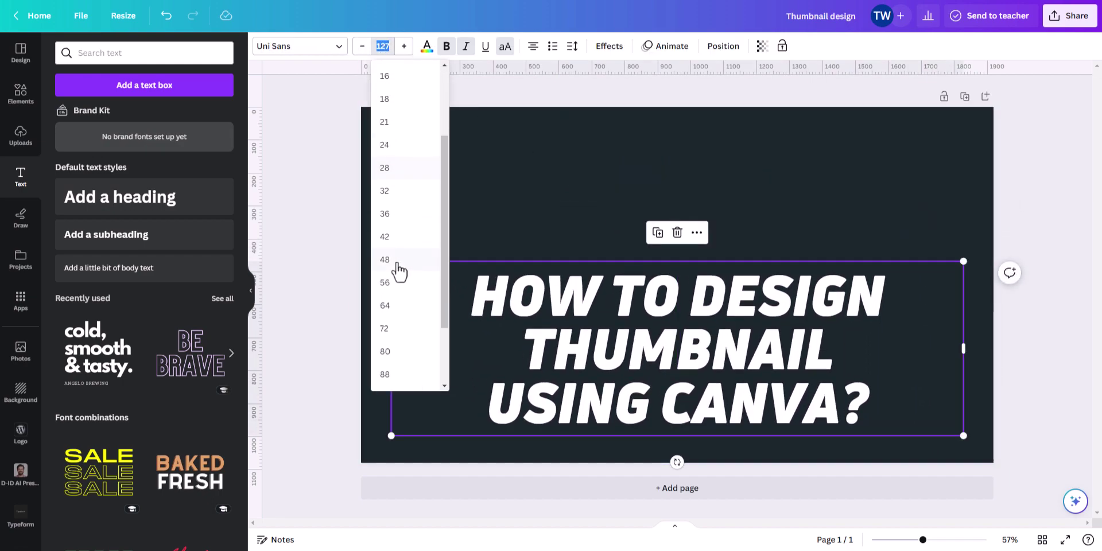
{"action": "scroll", "coordinate": [395, 287], "scroll_direction": "down", "scroll_amount": 2}
{"action": "left_click", "coordinate": [385, 259]}
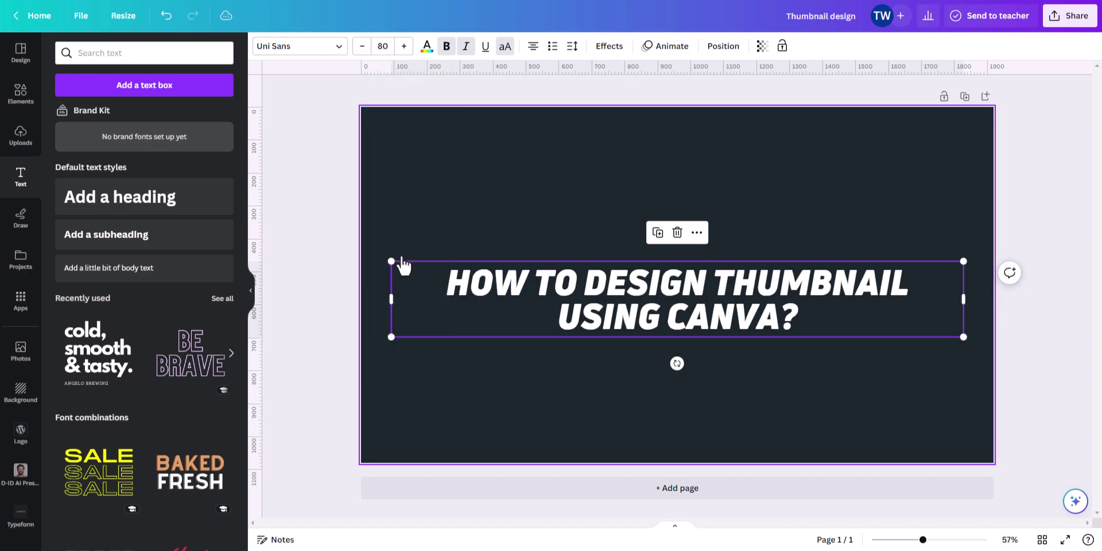
{"action": "left_click", "coordinate": [767, 251]}
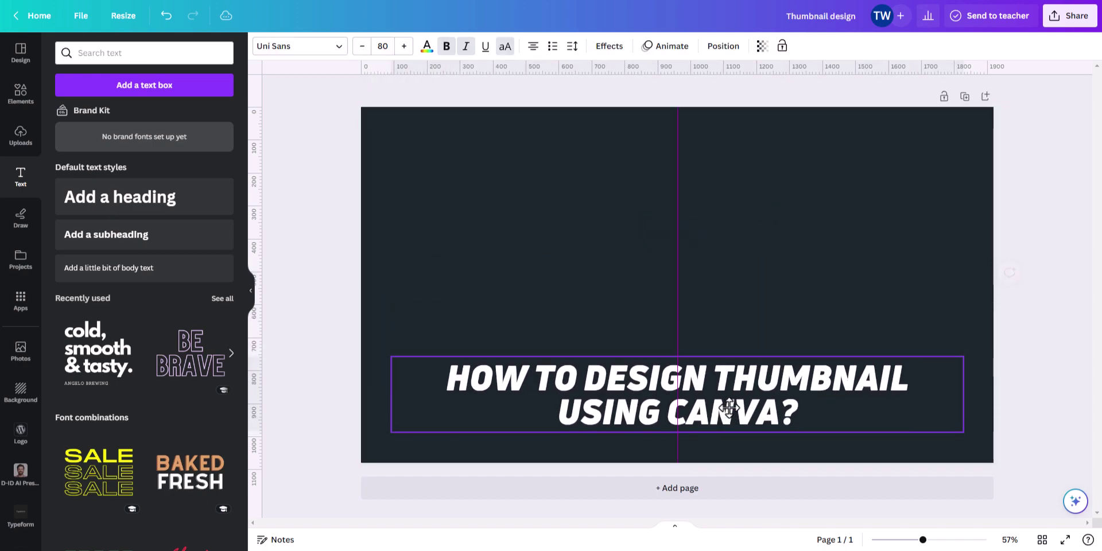
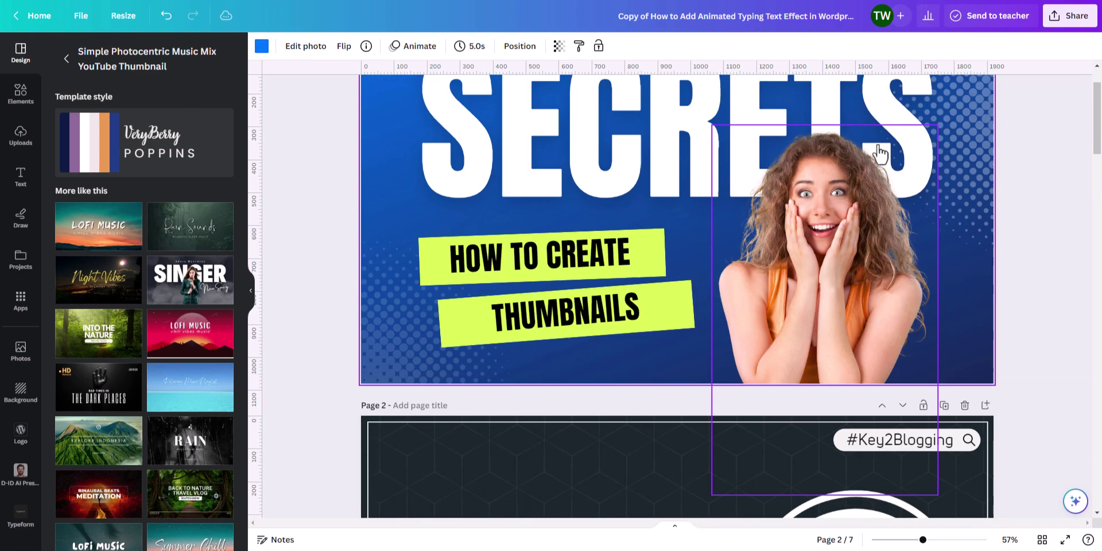
- Switch to the design holding the example thumbnails and download pages 1, 3, 4 and 5 as PNG files
{"action": "left_click", "coordinate": [881, 140]}
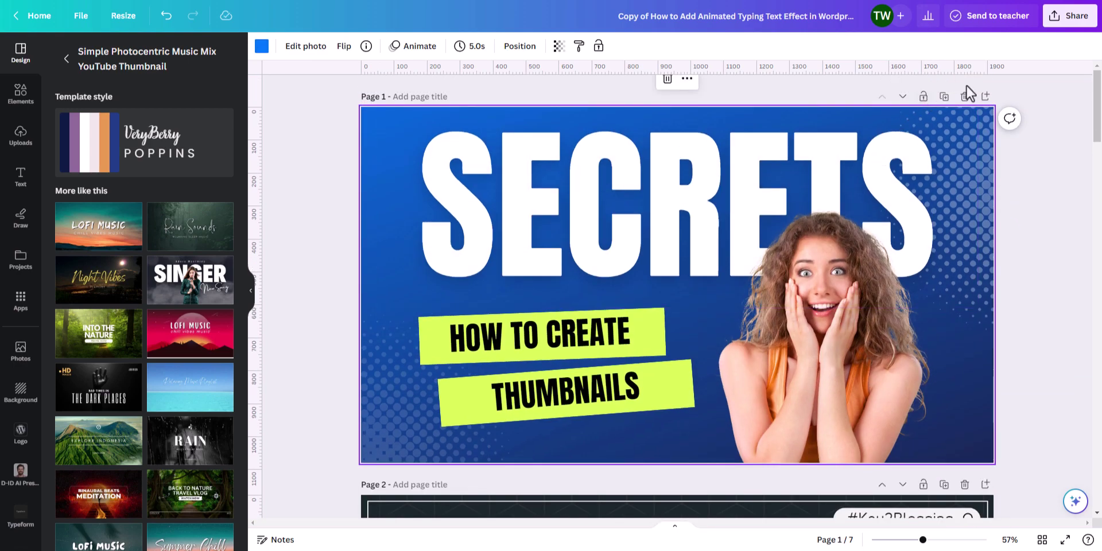
{"action": "left_click", "coordinate": [1068, 18]}
{"action": "left_click", "coordinate": [941, 307]}
{"action": "left_click", "coordinate": [938, 231]}
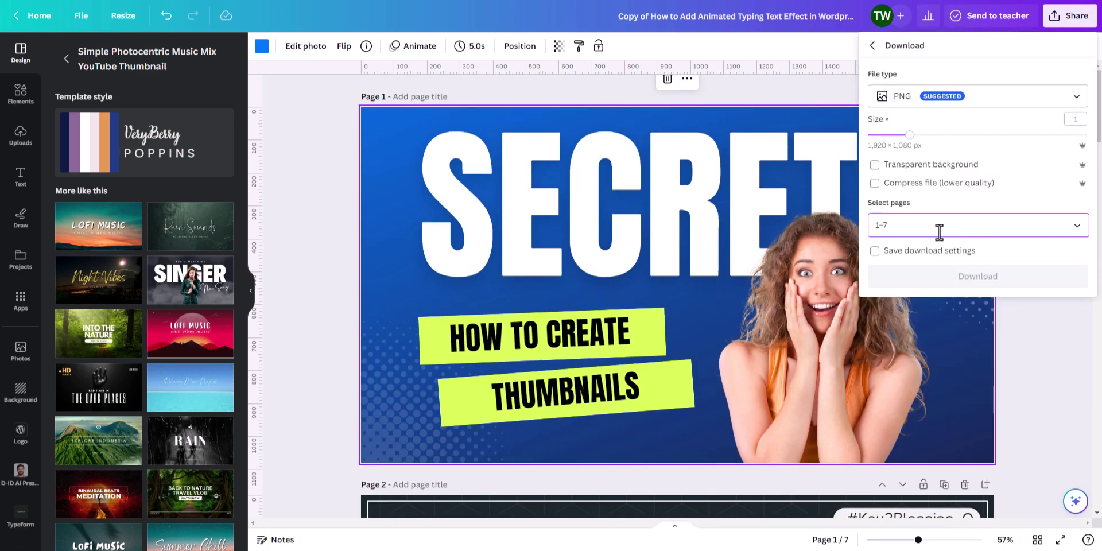
{"action": "left_click", "coordinate": [934, 287]}
{"action": "left_click", "coordinate": [975, 403]}
{"action": "left_click", "coordinate": [1010, 276]}
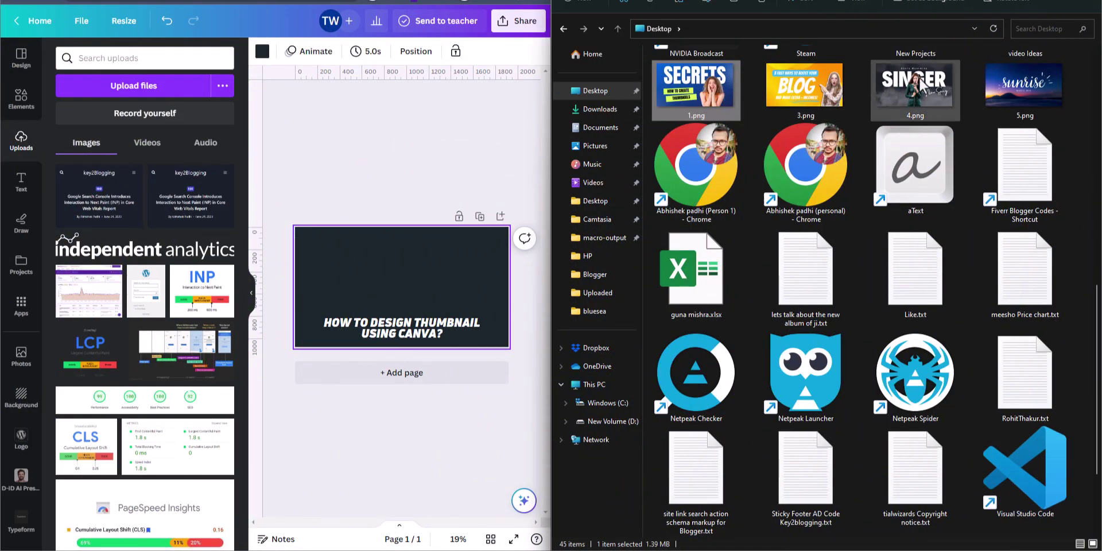
- Upload 1.png, 3.png, 4.png and 5.png from the Desktop folder to the Thumbnail design's image uploads
{"action": "left_click", "coordinate": [1020, 92], "text": "shift"}
{"action": "left_click_drag", "start_coordinate": [1020, 92], "coordinate": [130, 198]}
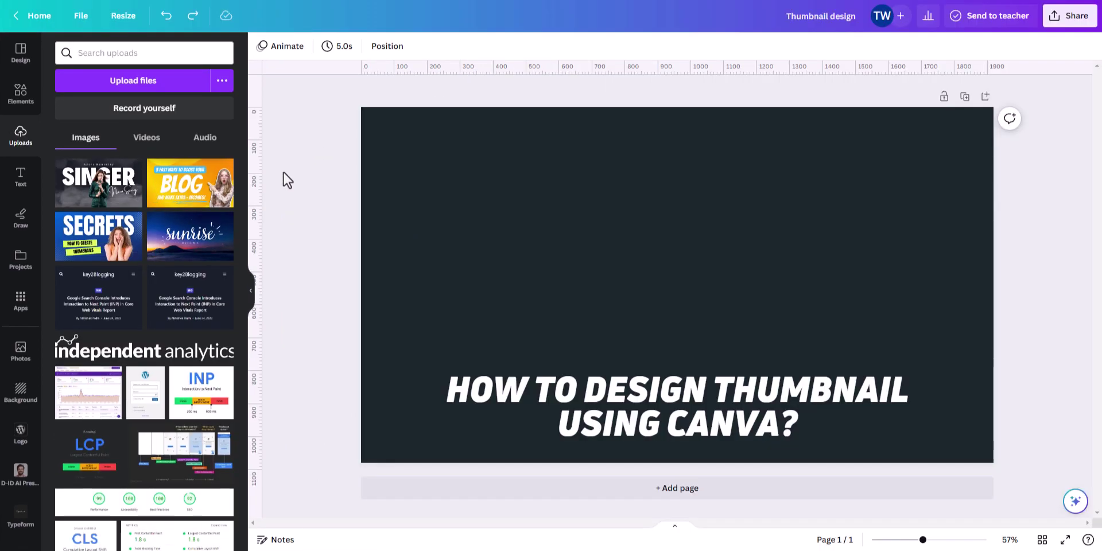
- Place the uploaded yellow BLOG thumbnail on the page, shrink it to about 670 px wide and position it in the upper-left corner
{"action": "left_click_drag", "start_coordinate": [190, 186], "coordinate": [467, 174]}
{"action": "left_click_drag", "start_coordinate": [880, 412], "coordinate": [637, 270]}
{"action": "left_click_drag", "start_coordinate": [570, 201], "coordinate": [536, 186]}
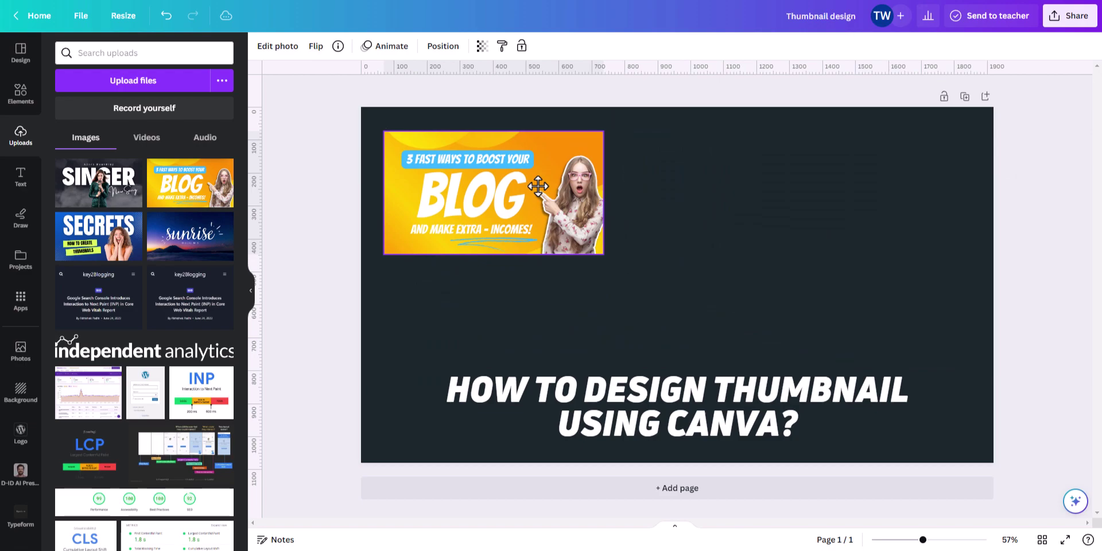
- Place the uploaded sunrise thumbnail beside the yellow BLOG thumbnail, top edges aligned, at the same width of about 667 px
{"action": "left_click", "coordinate": [644, 189]}
{"action": "left_click_drag", "start_coordinate": [189, 247], "coordinate": [654, 161]}
{"action": "left_click_drag", "start_coordinate": [614, 124], "coordinate": [853, 236]}
{"action": "left_click_drag", "start_coordinate": [887, 299], "coordinate": [690, 194]}
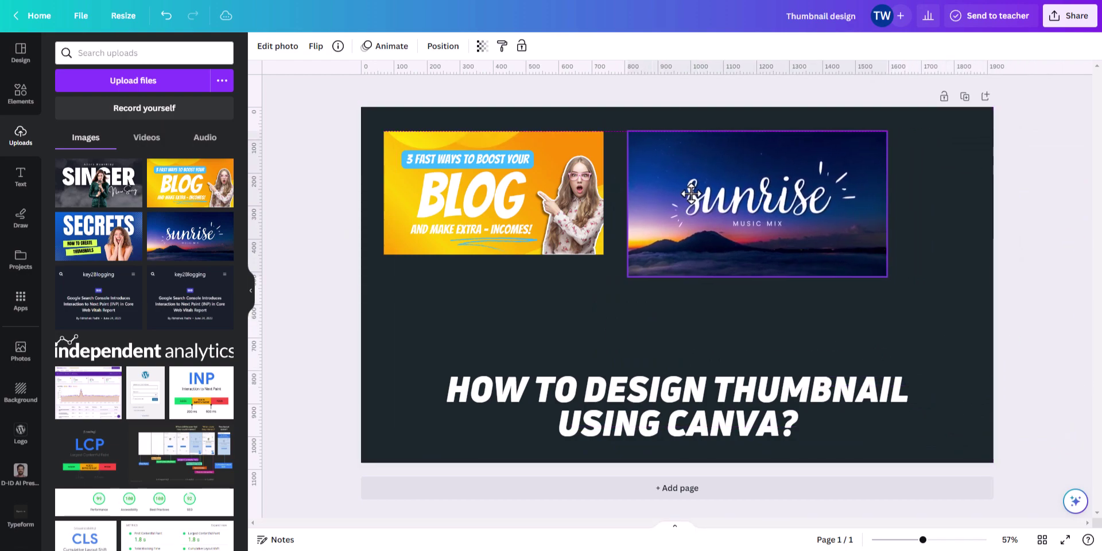
{"action": "left_click_drag", "start_coordinate": [887, 276], "coordinate": [847, 254]}
{"action": "left_click", "coordinate": [735, 315]}
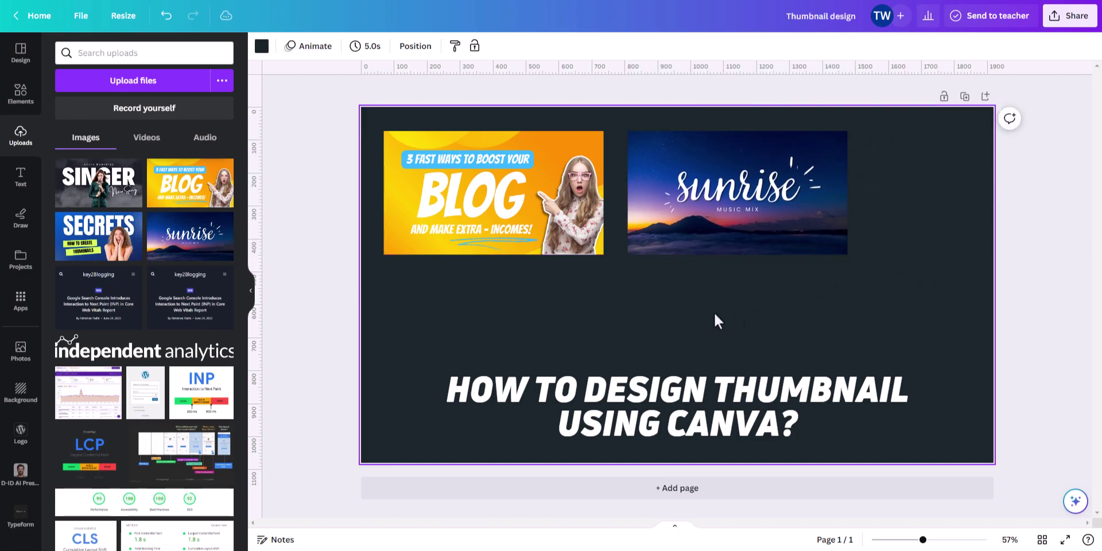
- Place the uploaded SECRETS thumbnail directly below the BLOG thumbnail and scale it to the same width
{"action": "left_click", "coordinate": [103, 248]}
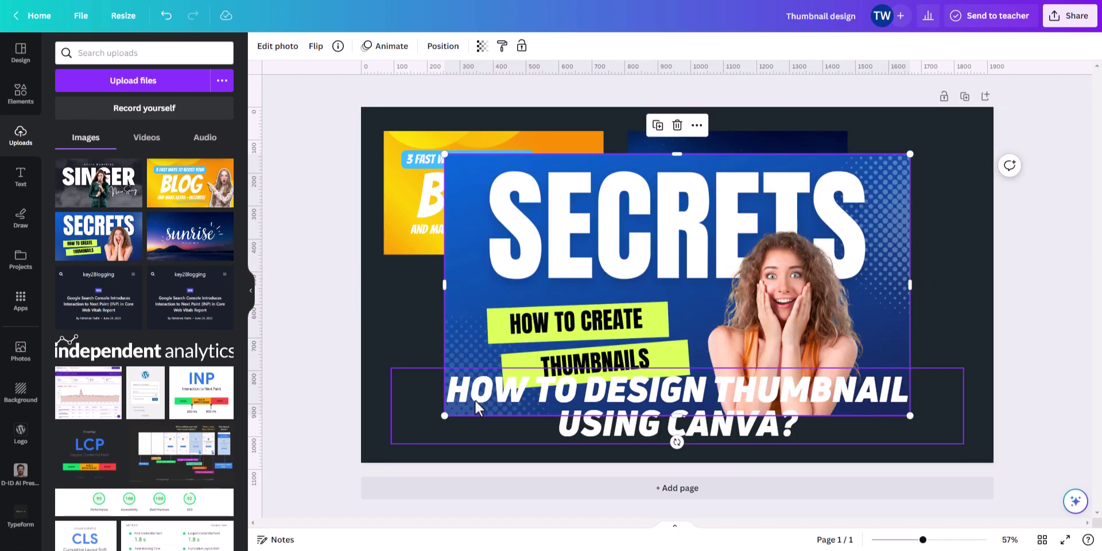
{"action": "left_click_drag", "start_coordinate": [450, 411], "coordinate": [725, 258]}
{"action": "left_click_drag", "start_coordinate": [799, 219], "coordinate": [449, 327]}
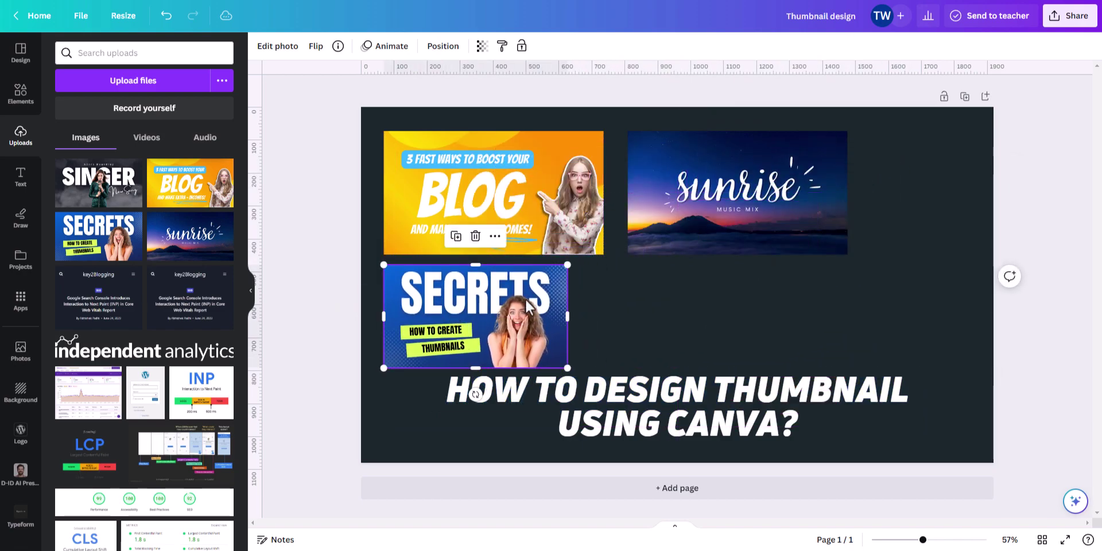
{"action": "left_click_drag", "start_coordinate": [569, 263], "coordinate": [603, 245]}
{"action": "left_click_drag", "start_coordinate": [584, 284], "coordinate": [559, 302]}
{"action": "left_click", "coordinate": [691, 303]}
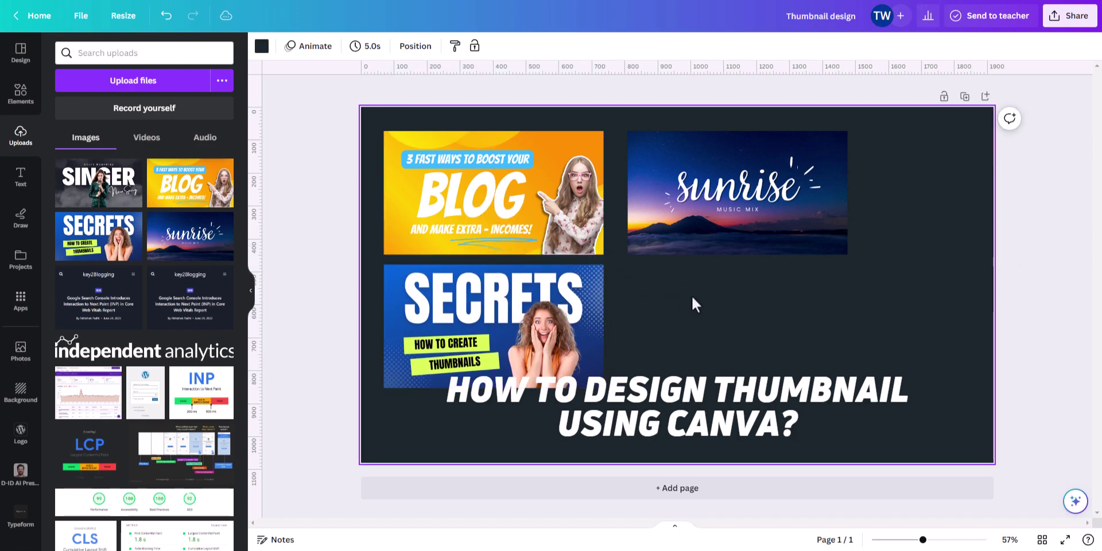
- Place the uploaded SINGER thumbnail below the sunrise thumbnail, completing the two-by-two grid, at 667 × 375 px
{"action": "left_click", "coordinate": [115, 203]}
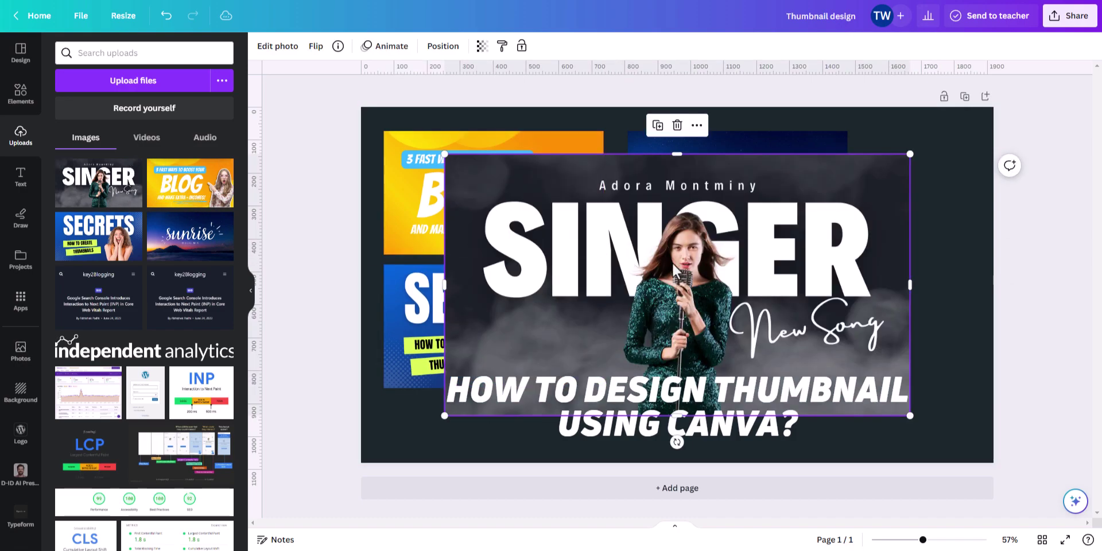
{"action": "left_click_drag", "start_coordinate": [452, 158], "coordinate": [646, 263]}
{"action": "left_click_drag", "start_coordinate": [710, 299], "coordinate": [697, 299]}
{"action": "left_click_drag", "start_coordinate": [896, 416], "coordinate": [849, 387]}
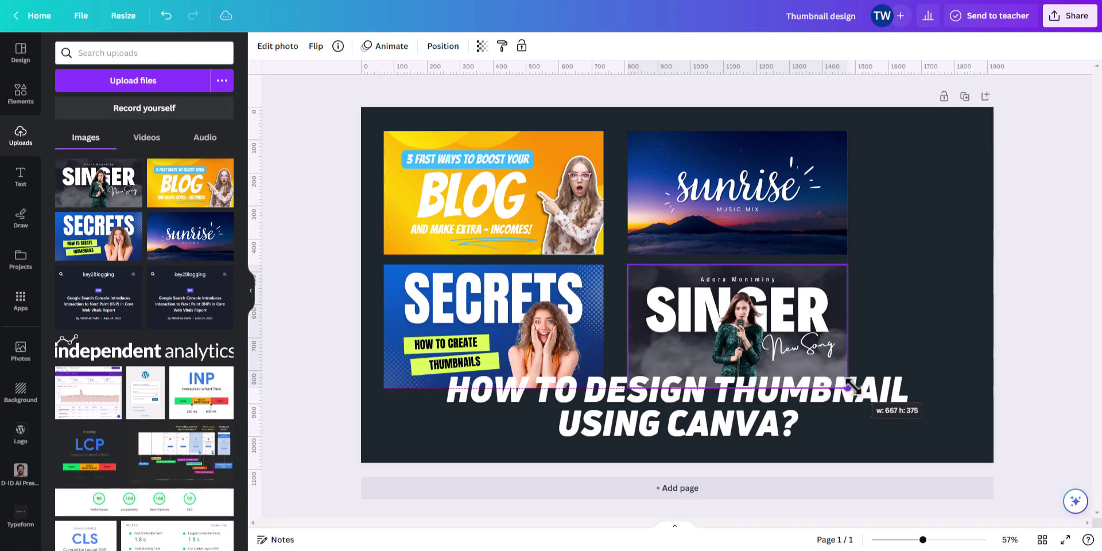
- Shrink the four thumbnails together to about 1150 px overall width and centre the grid above the heading
{"action": "left_click", "coordinate": [915, 339]}
{"action": "left_click_drag", "start_coordinate": [911, 330], "coordinate": [548, 248]}
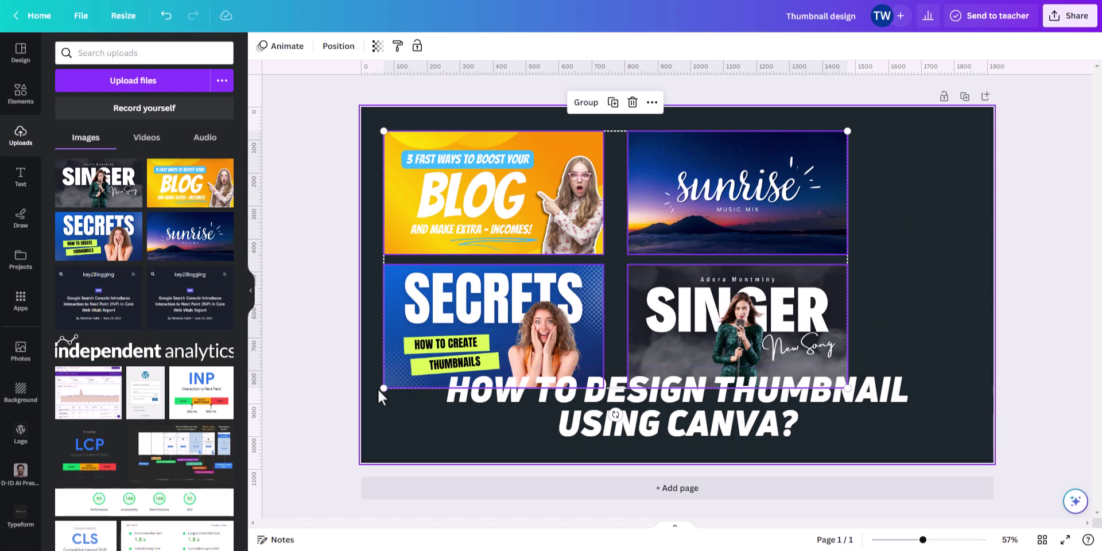
{"action": "left_click_drag", "start_coordinate": [382, 387], "coordinate": [467, 341]}
{"action": "left_click_drag", "start_coordinate": [604, 282], "coordinate": [639, 284]}
{"action": "left_click", "coordinate": [911, 257]}
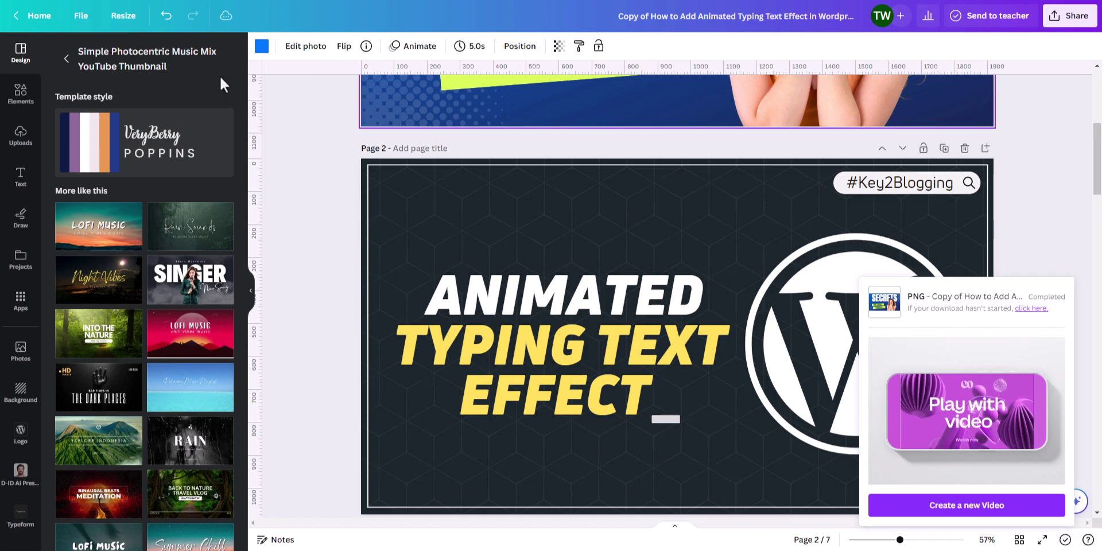
- Copy the lower-left halftone dots from page 1 of the example thumbnails design into the same corner of the Thumbnail design
{"action": "left_click", "coordinate": [329, 256]}
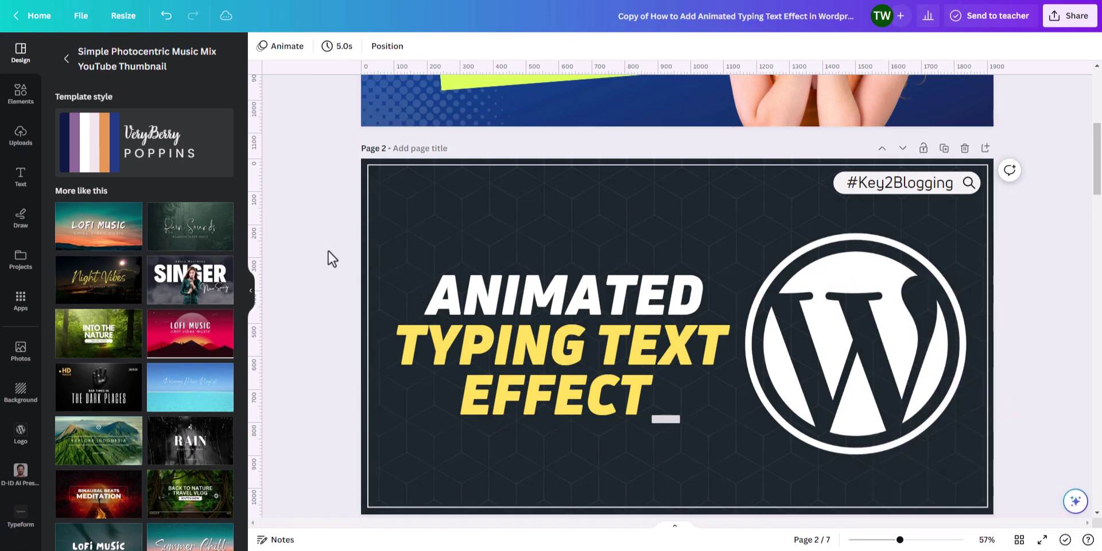
{"action": "scroll", "coordinate": [344, 265], "scroll_direction": "up", "scroll_amount": 6}
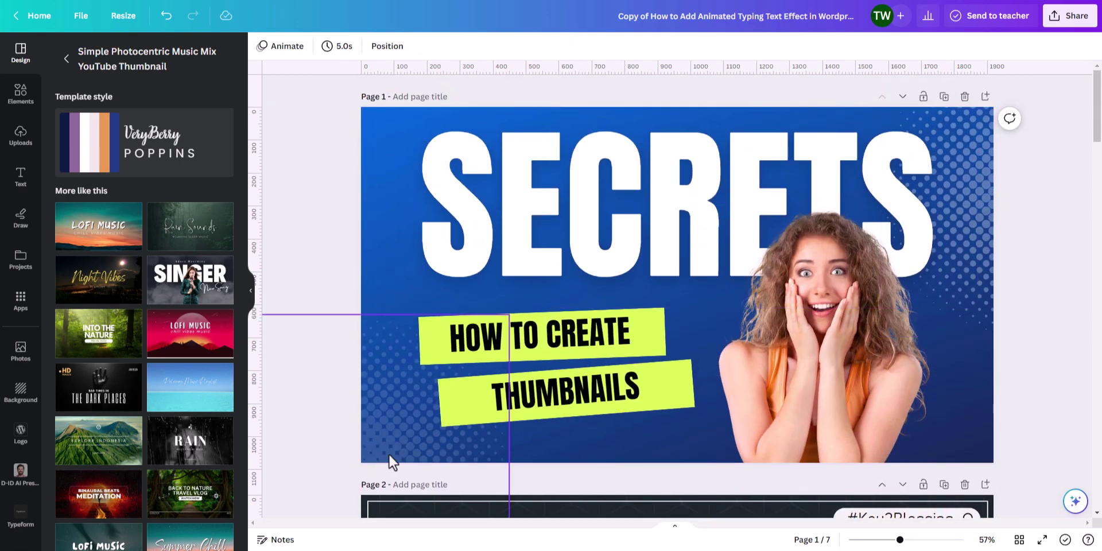
{"action": "left_click", "coordinate": [386, 418]}
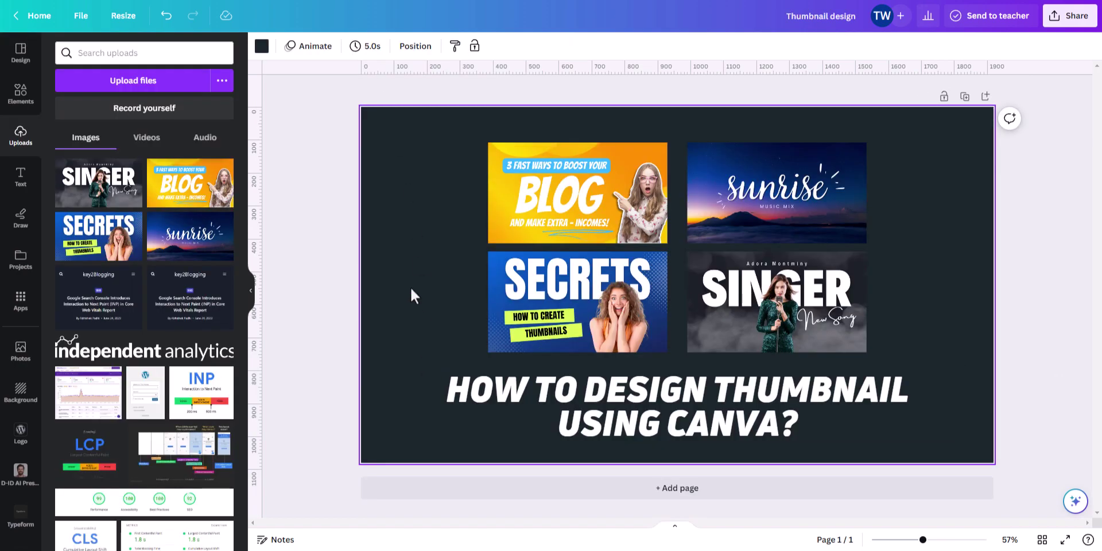
{"action": "key", "text": "ctrl+v"}
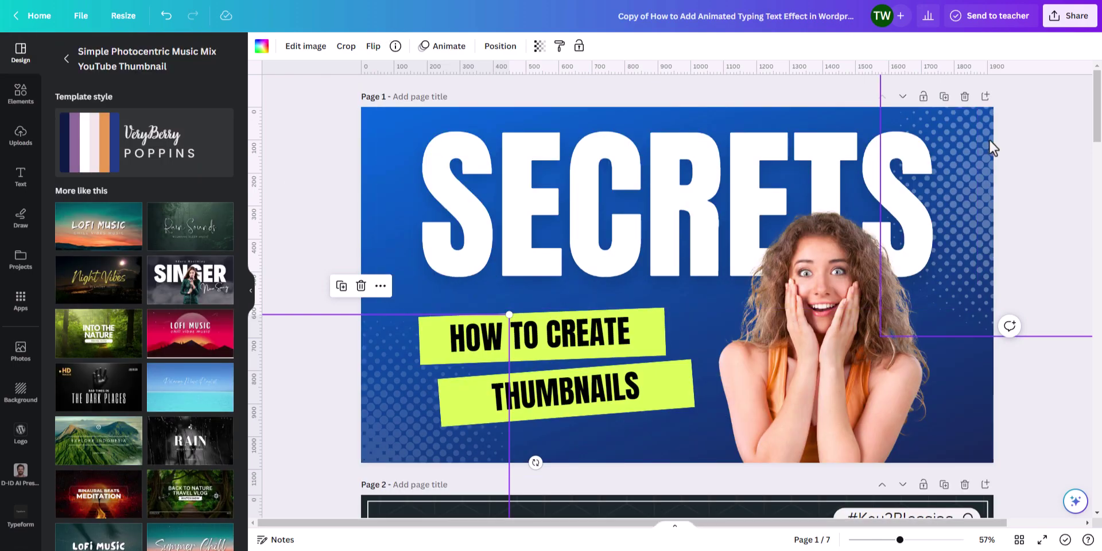
- Copy the example design's upper-right halftone dots into the Thumbnail design and shift both halftones further into their corners
{"action": "left_click", "coordinate": [971, 142]}
{"action": "left_click", "coordinate": [921, 127]}
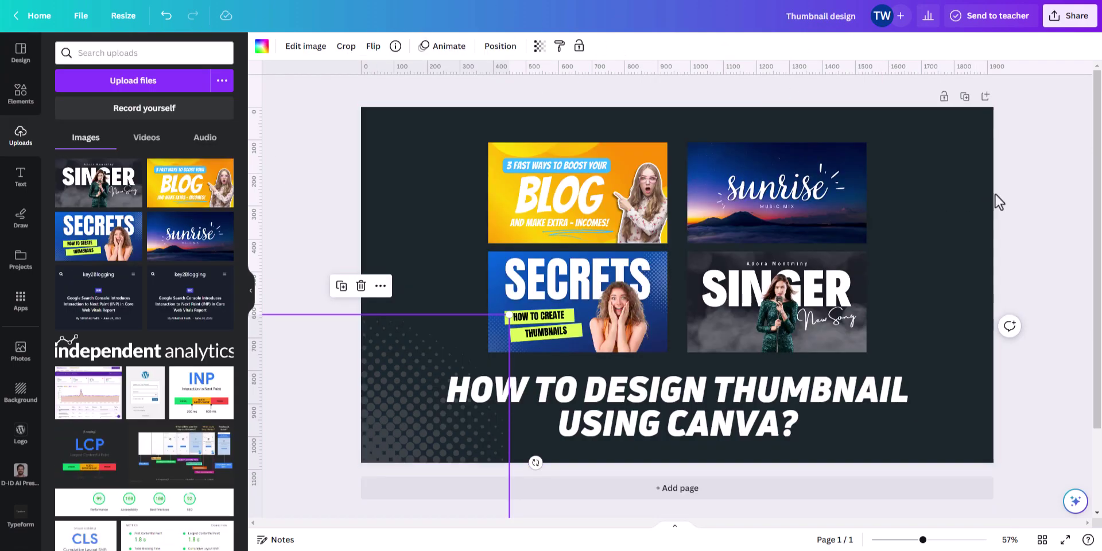
{"action": "left_click", "coordinate": [942, 180]}
{"action": "left_click", "coordinate": [1055, 191]}
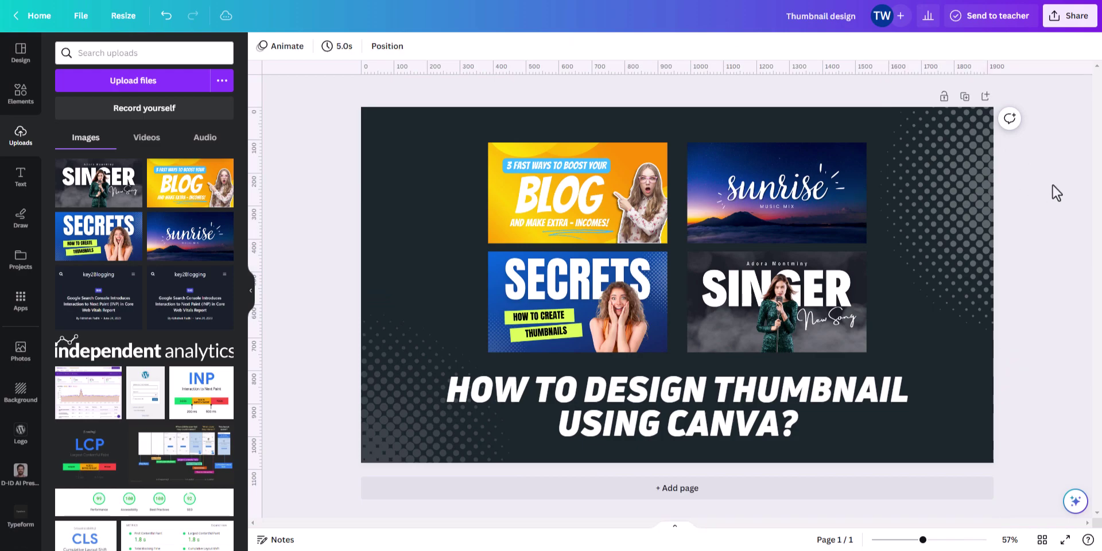
{"action": "left_click", "coordinate": [973, 180]}
{"action": "left_click_drag", "start_coordinate": [974, 180], "coordinate": [995, 88]}
{"action": "left_click", "coordinate": [1047, 349]}
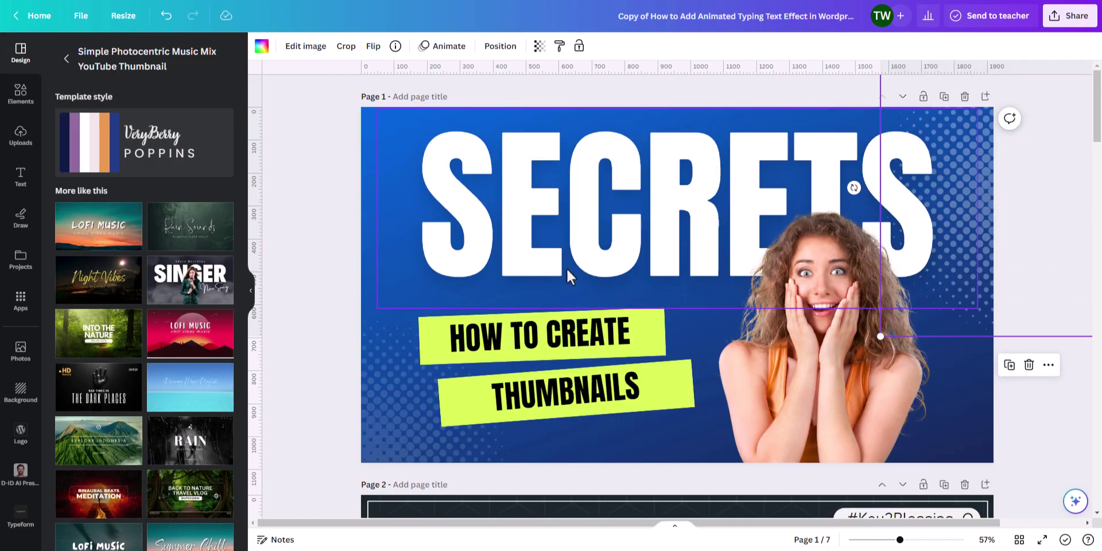
- Add a blank second page with the same dark background to the Thumbnail design
{"action": "scroll", "coordinate": [670, 329], "scroll_direction": "down", "scroll_amount": 5}
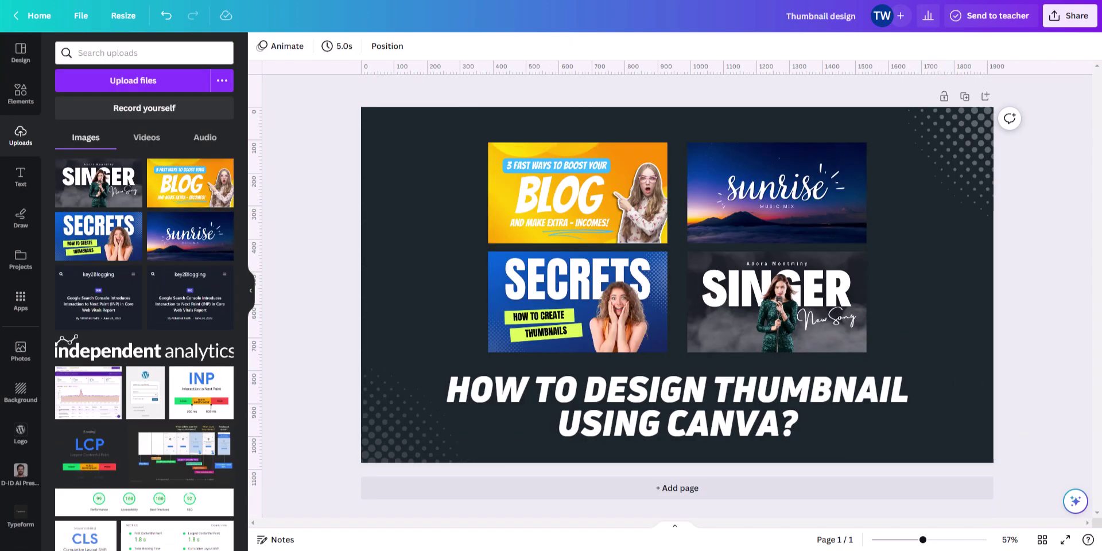
{"action": "left_click", "coordinate": [988, 102]}
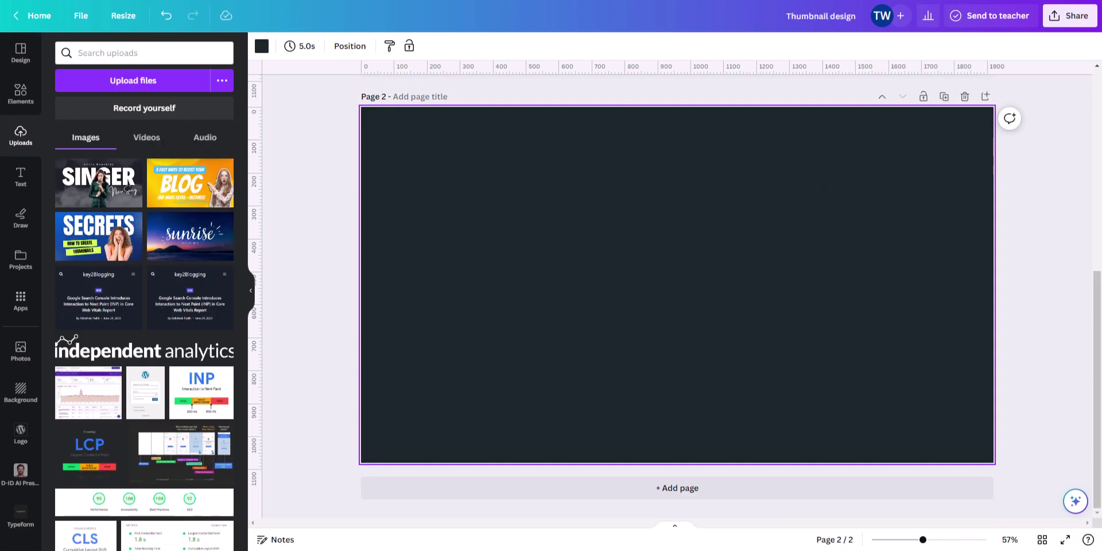
{"action": "key", "text": "ctrl+v"}
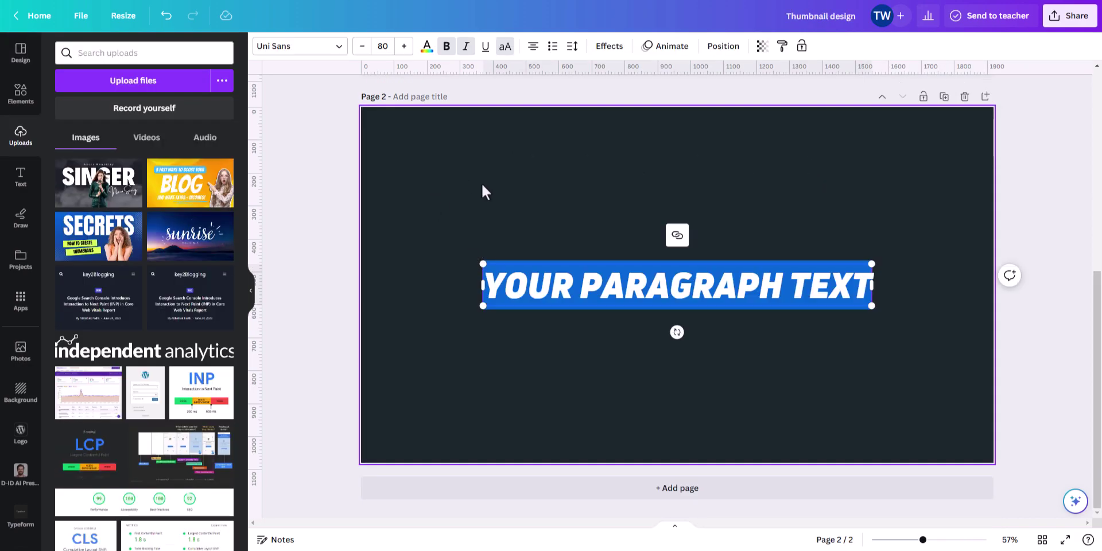
{"action": "scroll", "coordinate": [511, 253], "scroll_direction": "up", "scroll_amount": 6}
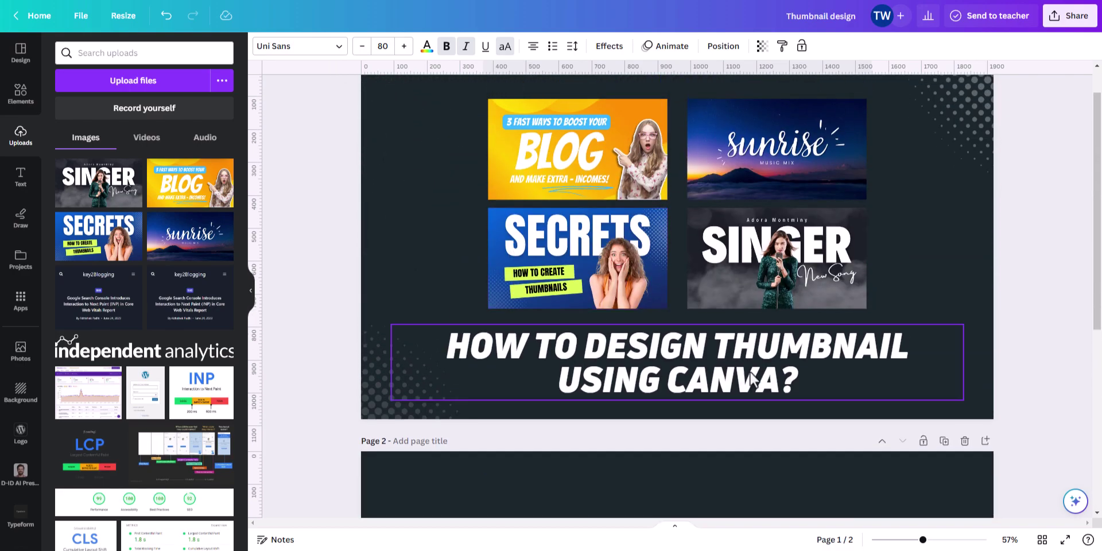
{"action": "scroll", "coordinate": [715, 363], "scroll_direction": "down", "scroll_amount": 5}
{"action": "left_click", "coordinate": [693, 315]}
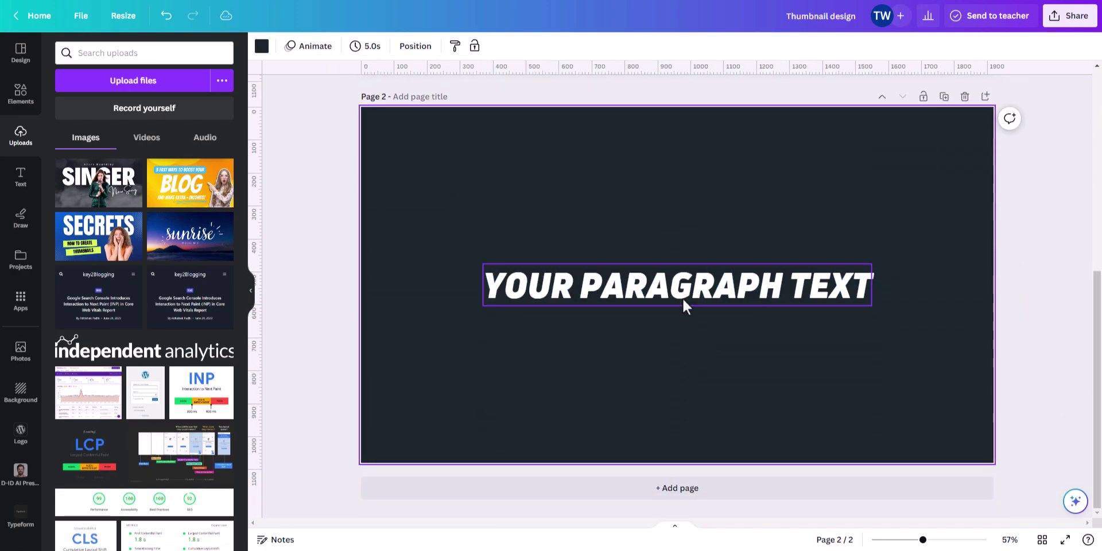
{"action": "left_click", "coordinate": [683, 295]}
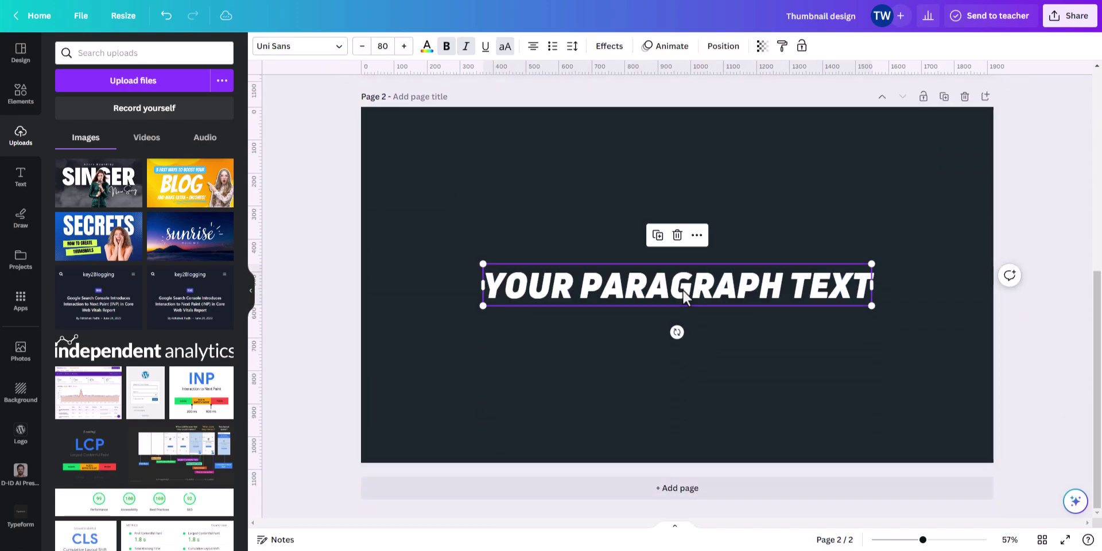
{"action": "left_click", "coordinate": [677, 235]}
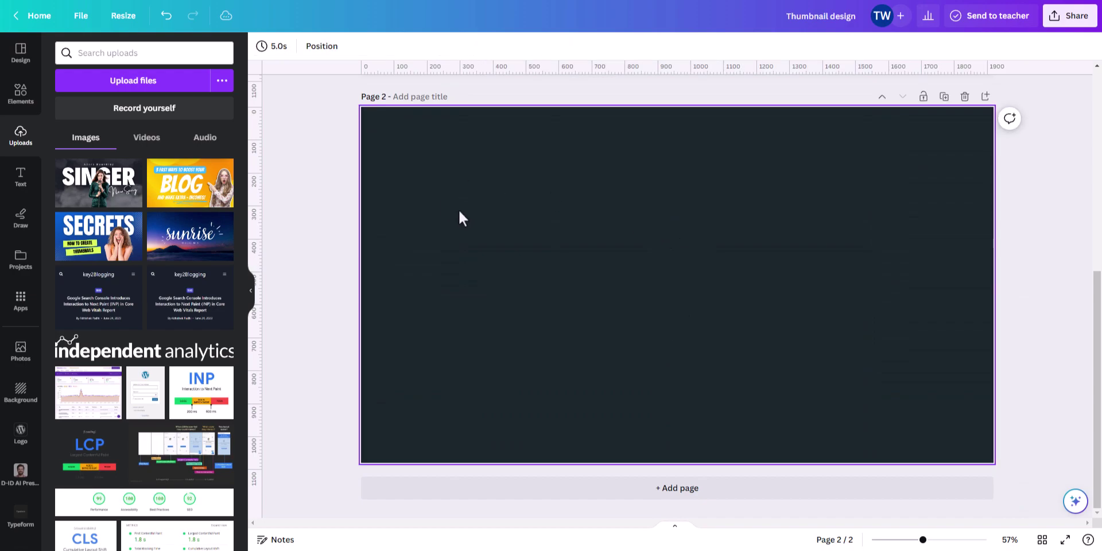
- Add a default-style heading text box to page 2 of the Thumbnail design
{"action": "left_click", "coordinate": [21, 175]}
{"action": "left_click", "coordinate": [118, 197]}
{"action": "left_click", "coordinate": [832, 230]}
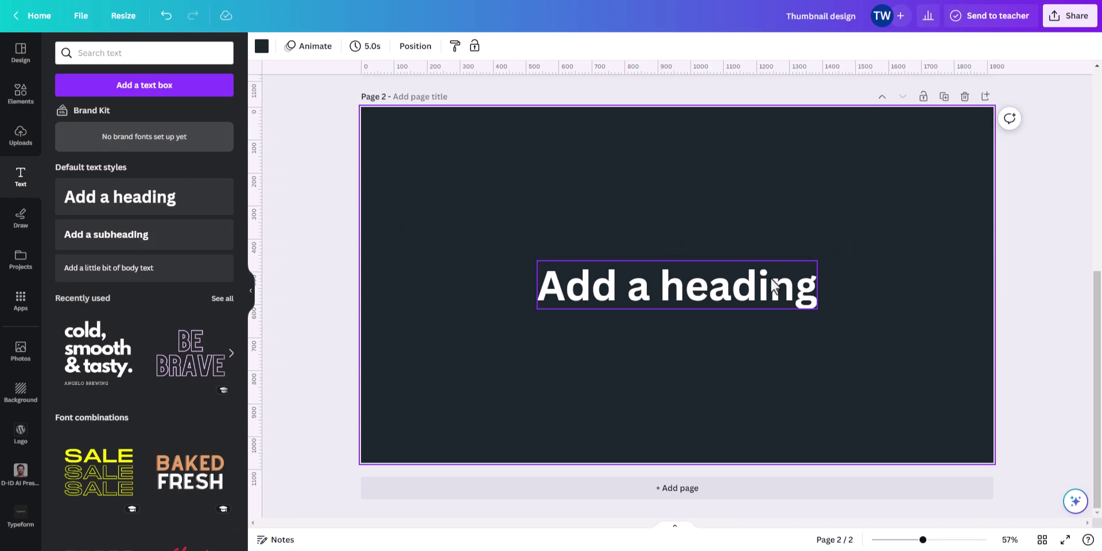
{"action": "left_click", "coordinate": [705, 287]}
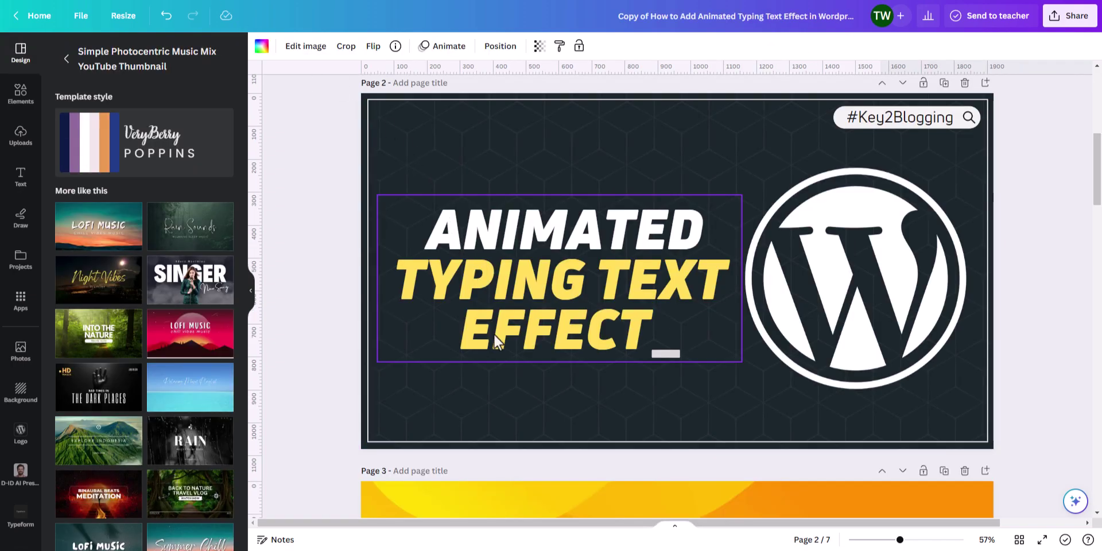
- Copy the large BLOG text from page 3 of the example design onto page 2 and move it into the page's upper half
{"action": "scroll", "coordinate": [637, 373], "scroll_direction": "down", "scroll_amount": 6}
{"action": "scroll", "coordinate": [565, 318], "scroll_direction": "down", "scroll_amount": 2}
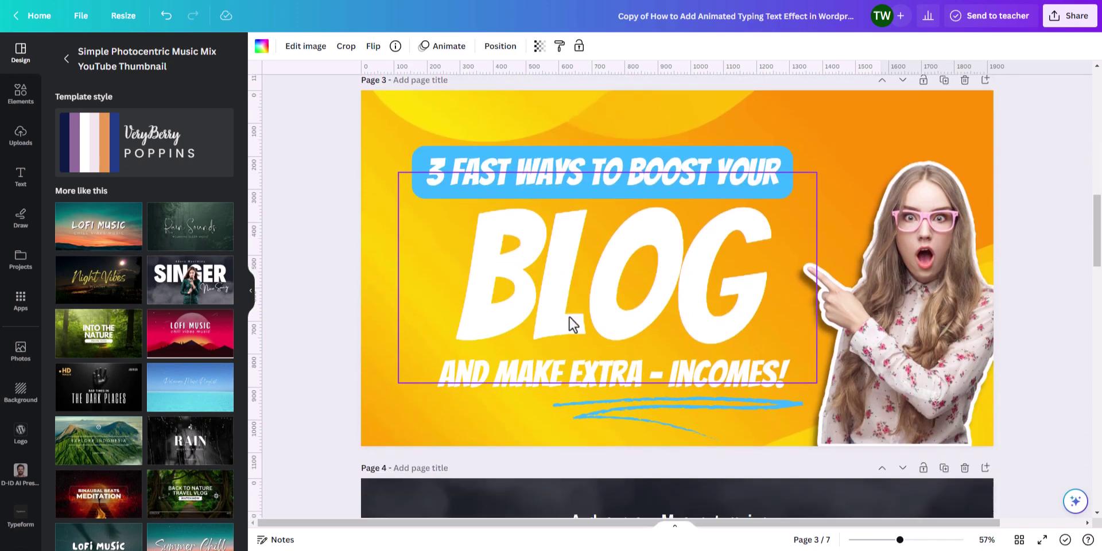
{"action": "left_click", "coordinate": [635, 250]}
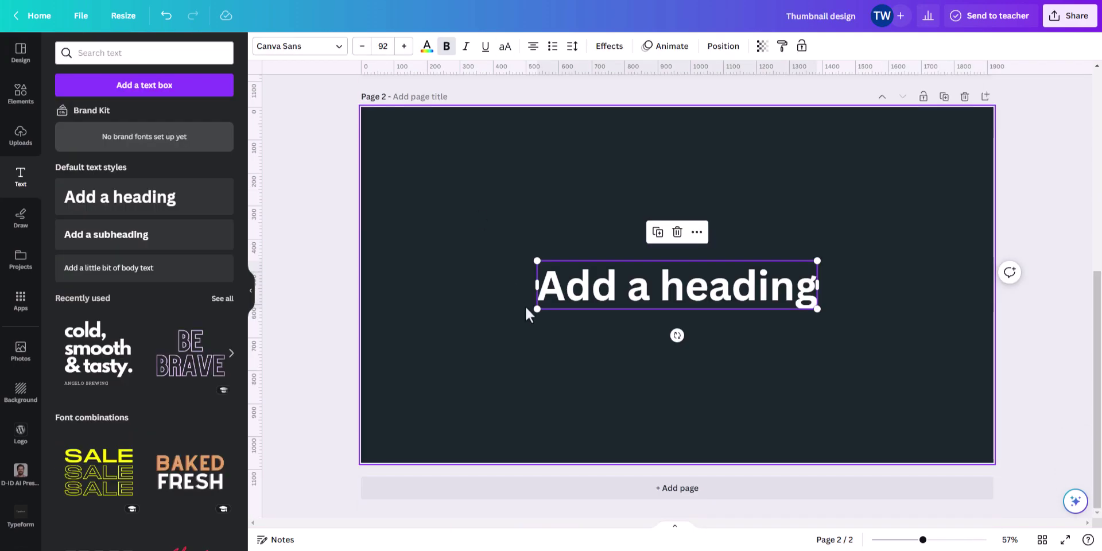
{"action": "left_click", "coordinate": [481, 243]}
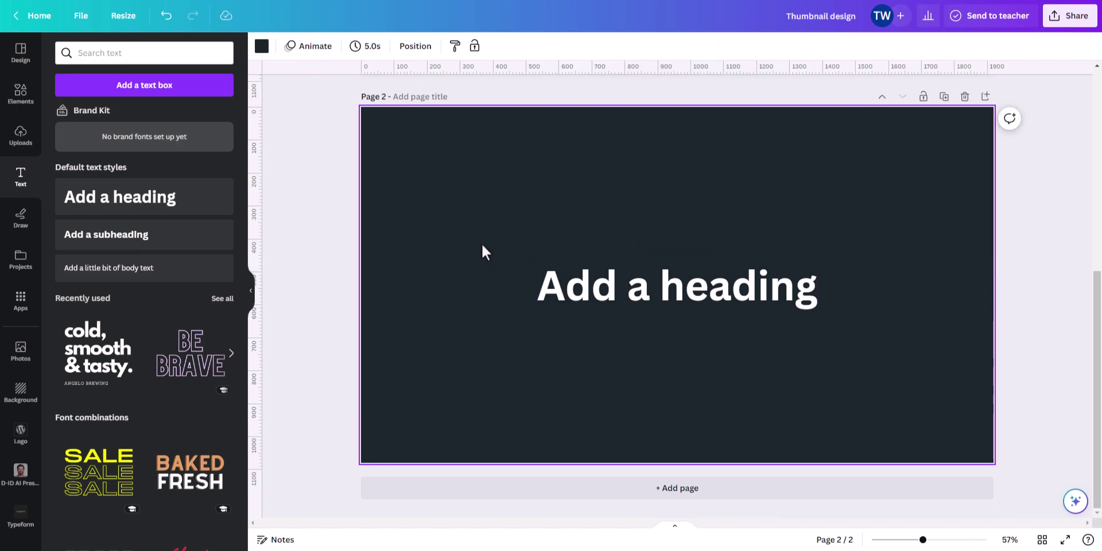
{"action": "key", "text": "ctrl+v"}
{"action": "left_click_drag", "start_coordinate": [700, 283], "coordinate": [723, 226]}
- Check the BLOG text's font in the font list and delete the text from page 2
{"action": "left_click", "coordinate": [321, 47]}
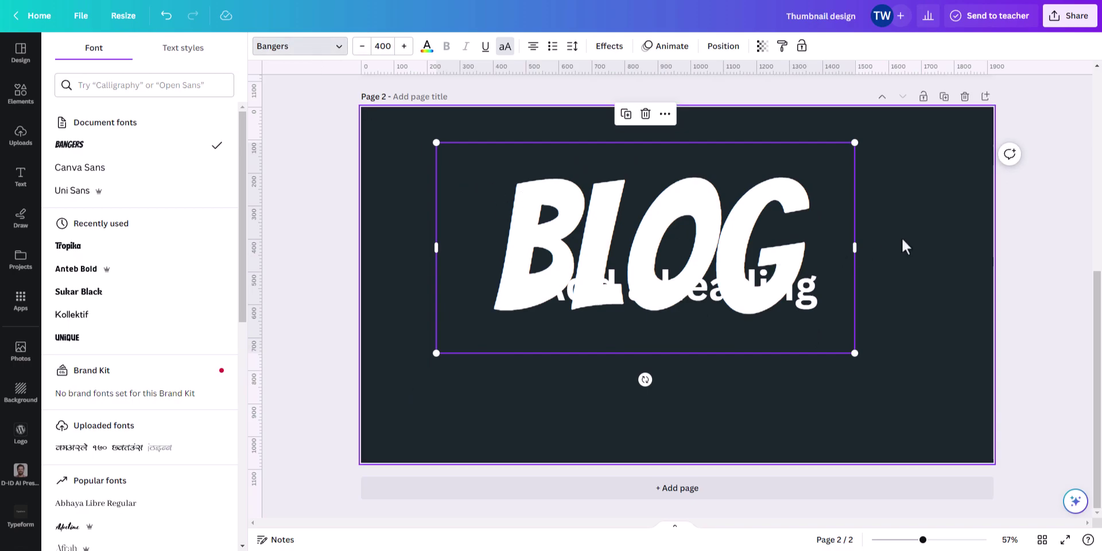
{"action": "left_click", "coordinate": [695, 248]}
{"action": "key", "text": "Delete"}
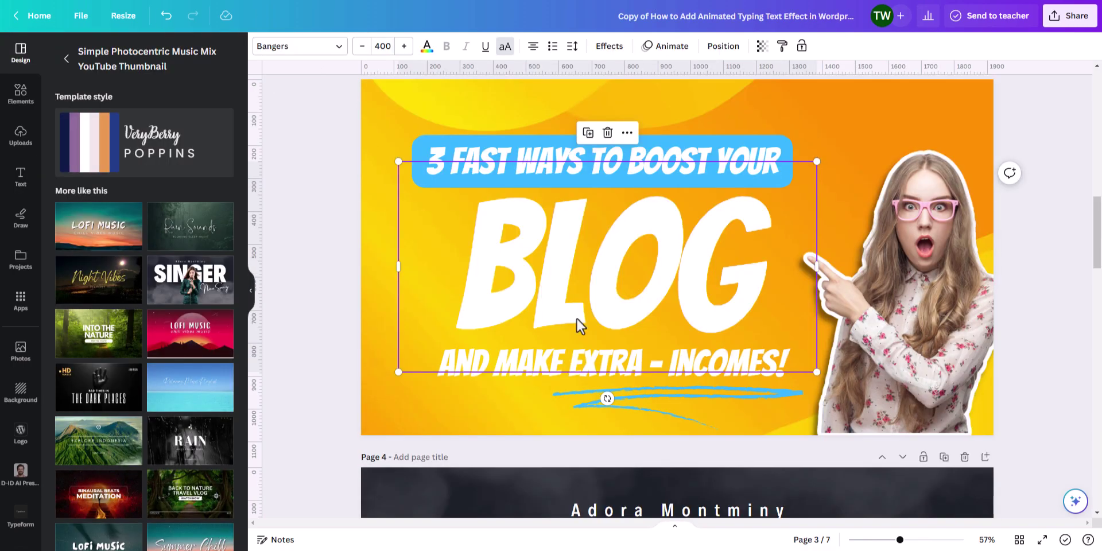
- Copy the SINGER text from page 4 of the example design onto page 2 and delete the placeholder heading there
{"action": "scroll", "coordinate": [603, 333], "scroll_direction": "down", "scroll_amount": 4}
{"action": "scroll", "coordinate": [631, 343], "scroll_direction": "down", "scroll_amount": 3}
{"action": "left_click", "coordinate": [533, 271]}
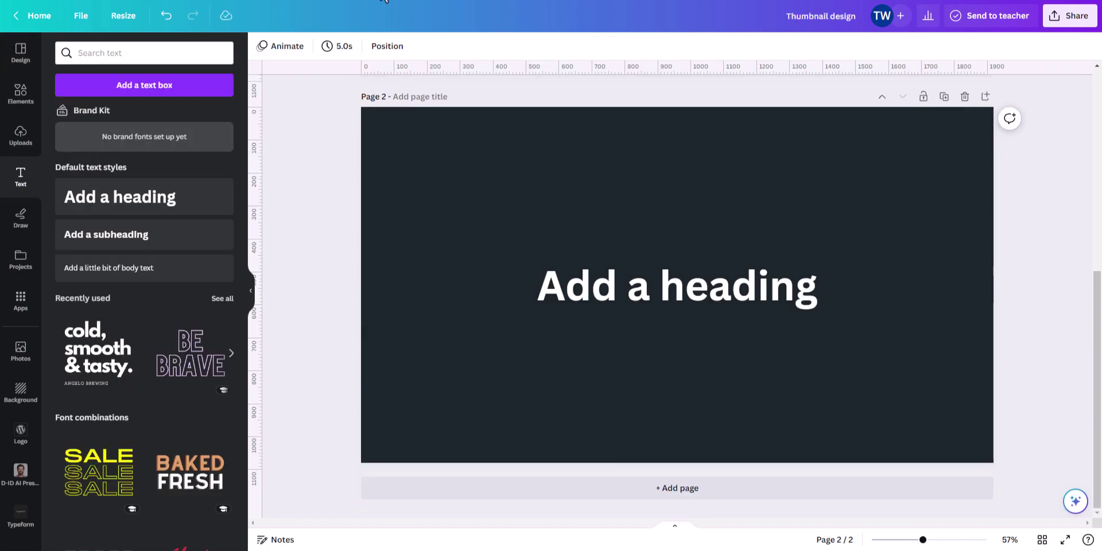
{"action": "left_click", "coordinate": [605, 222]}
{"action": "key", "text": "ctrl+v"}
{"action": "left_click_drag", "start_coordinate": [725, 246], "coordinate": [722, 291]}
{"action": "left_click", "coordinate": [730, 299]}
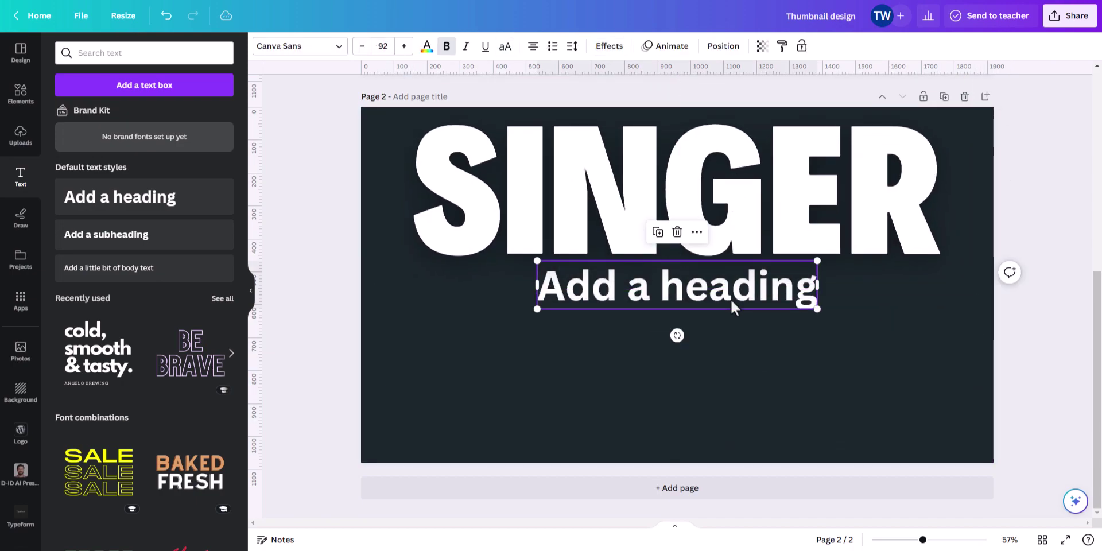
{"action": "key", "text": "Delete"}
- Set the SINGER text's font size to 144, move it lower on page 2 and narrow its text box
{"action": "left_click", "coordinate": [866, 241]}
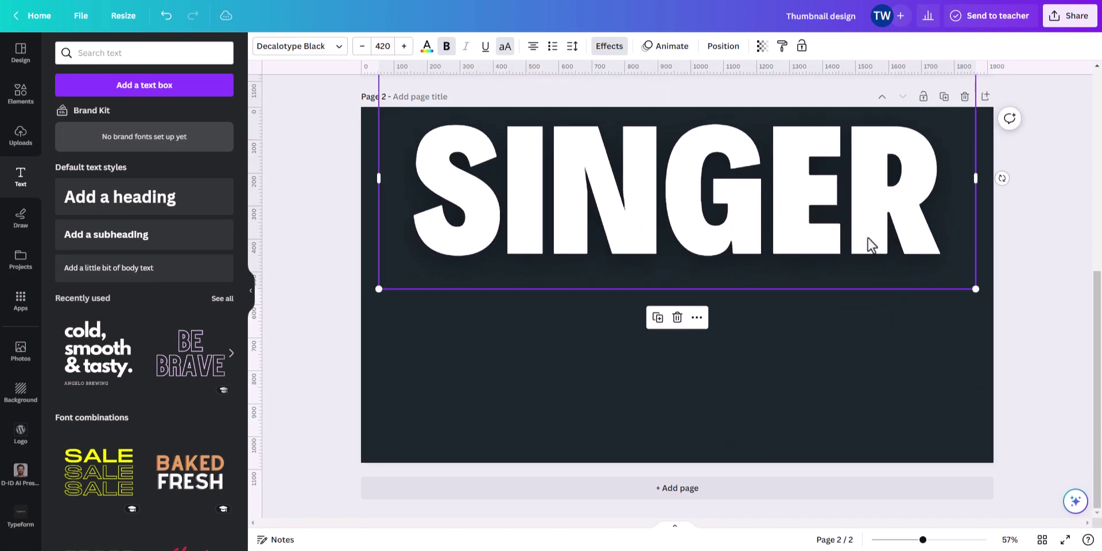
{"action": "left_click", "coordinate": [384, 52]}
{"action": "scroll", "coordinate": [402, 287], "scroll_direction": "down", "scroll_amount": 3}
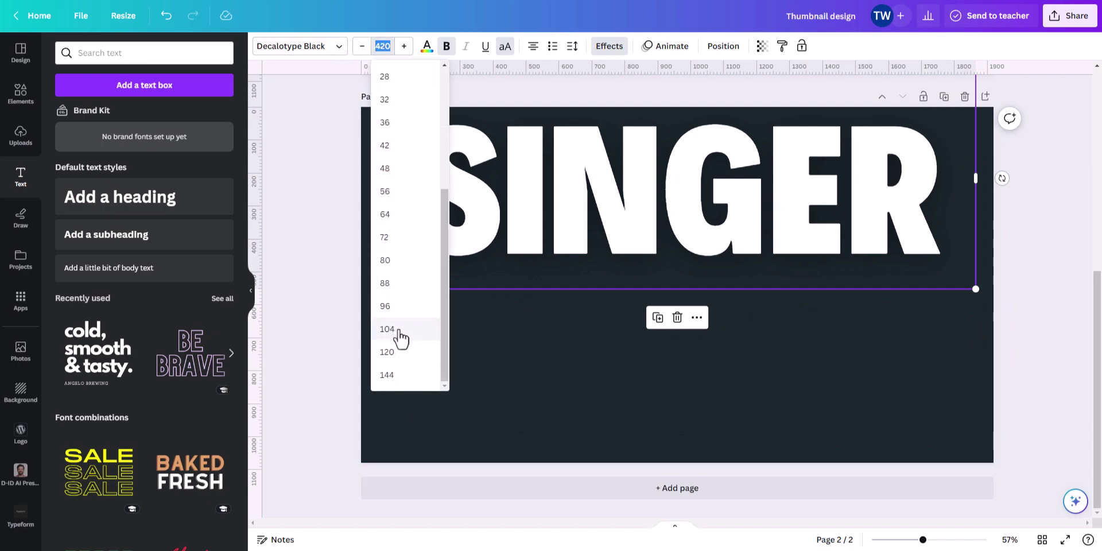
{"action": "left_click", "coordinate": [394, 373]}
{"action": "left_click_drag", "start_coordinate": [631, 139], "coordinate": [633, 241]}
{"action": "left_click_drag", "start_coordinate": [941, 227], "coordinate": [678, 229]}
{"action": "left_click", "coordinate": [780, 224]}
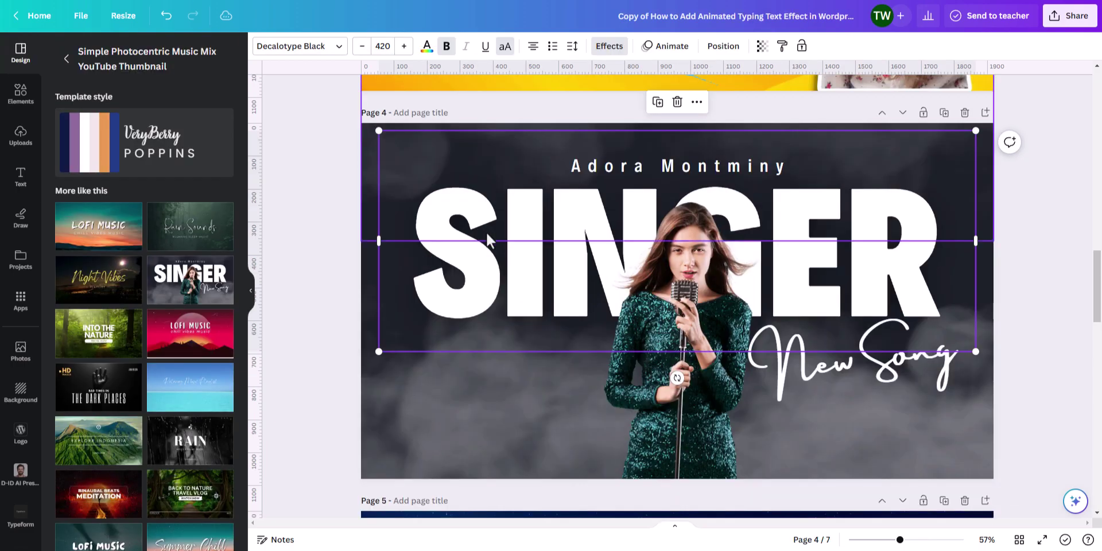
- Replace the SINGER text with "ANIMATED TYPING TEXT EFFECT_" and widen its box so the heading fits on three lines
{"action": "scroll", "coordinate": [486, 232], "scroll_direction": "up", "scroll_amount": 10}
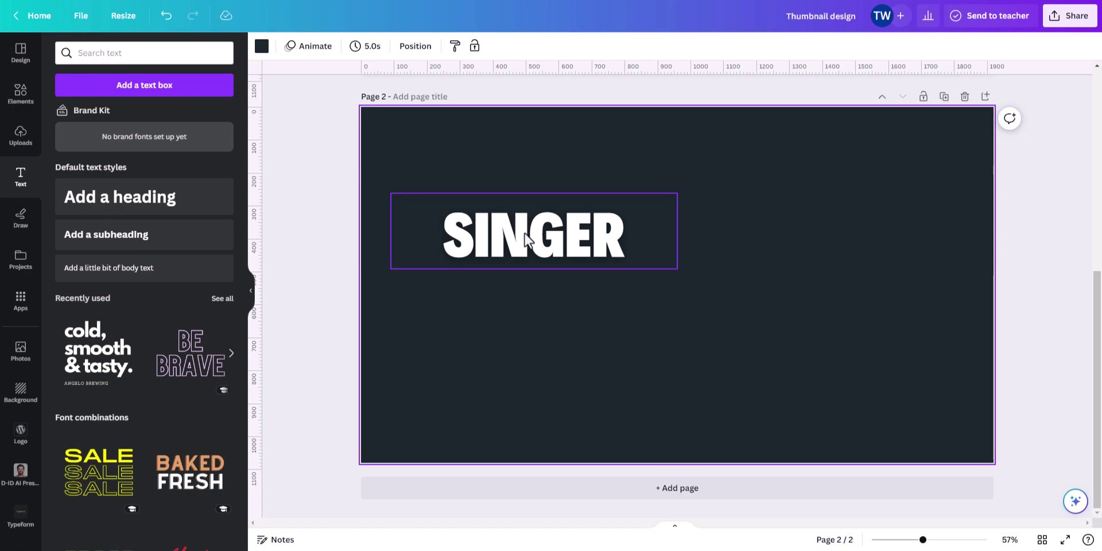
{"action": "double_click", "coordinate": [523, 232]}
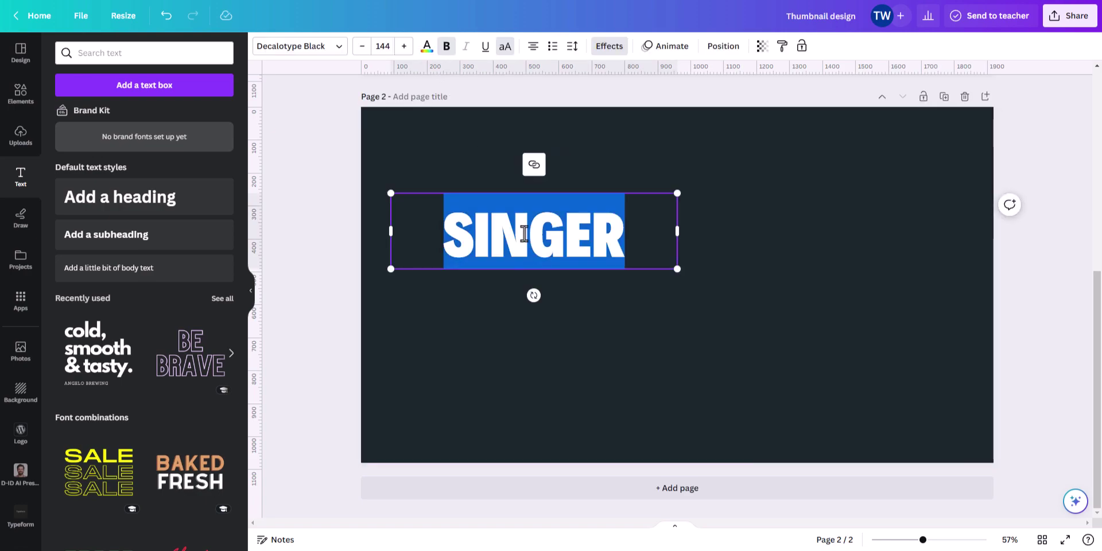
{"action": "type", "text": "ANIMATED TYPING TEXT EFFECT"}
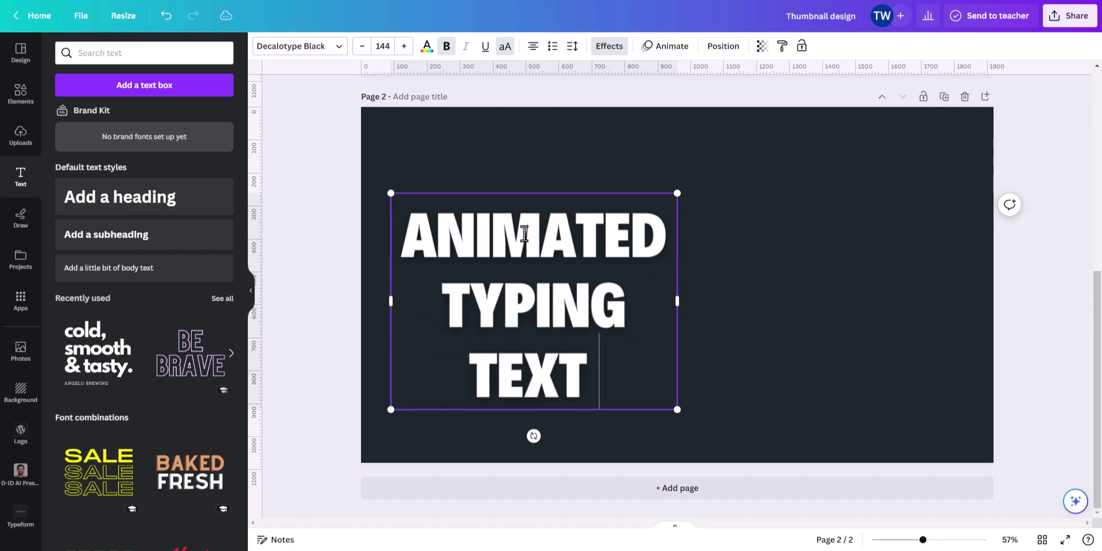
{"action": "left_click_drag", "start_coordinate": [678, 332], "coordinate": [743, 331]}
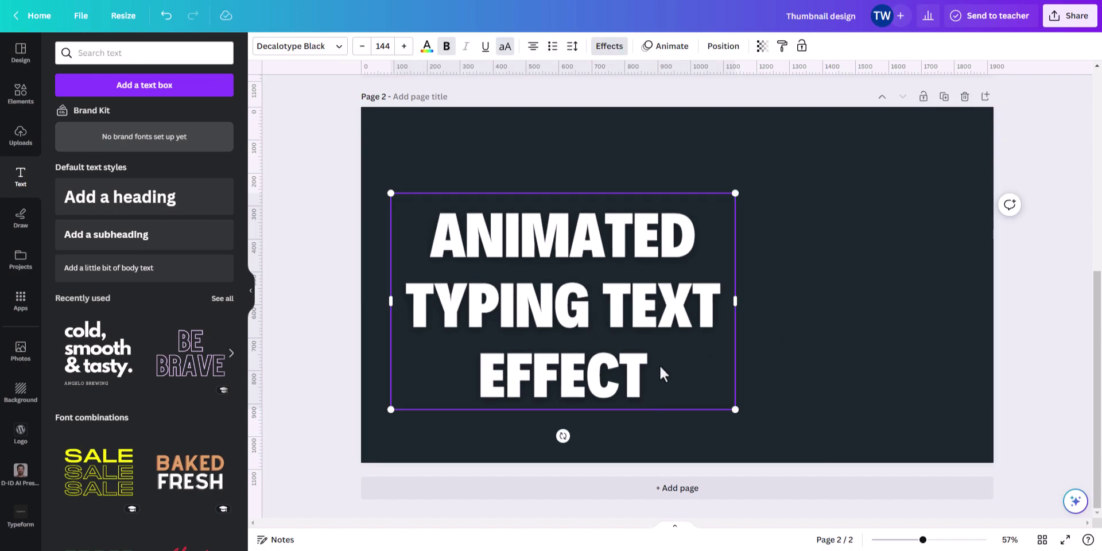
{"action": "type", "text": "_"}
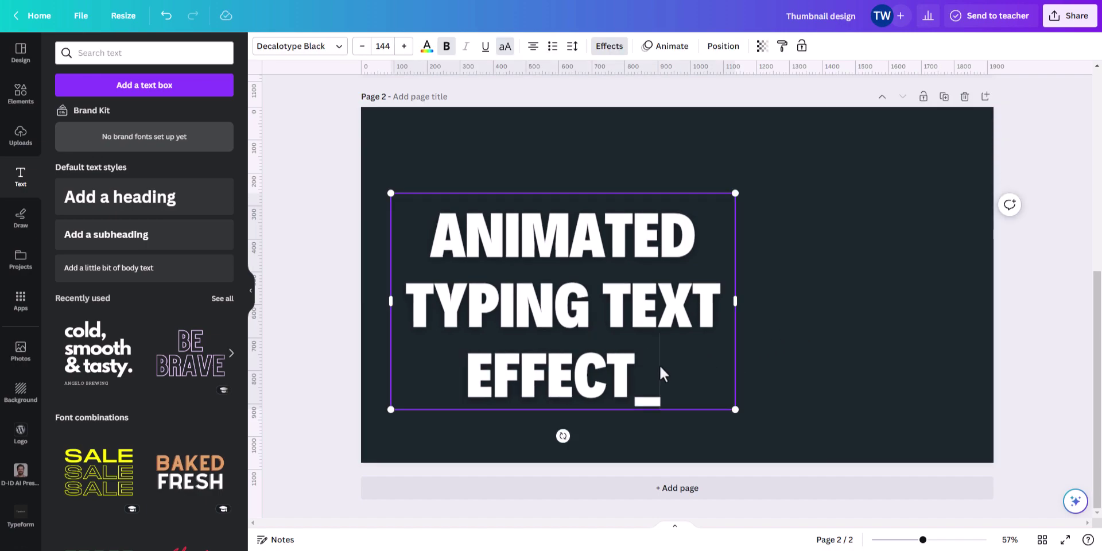
- Move the heading slightly left on page 2 and tighten its line spacing
{"action": "left_click", "coordinate": [802, 304]}
{"action": "left_click", "coordinate": [588, 325]}
{"action": "left_click_drag", "start_coordinate": [587, 324], "coordinate": [571, 321]}
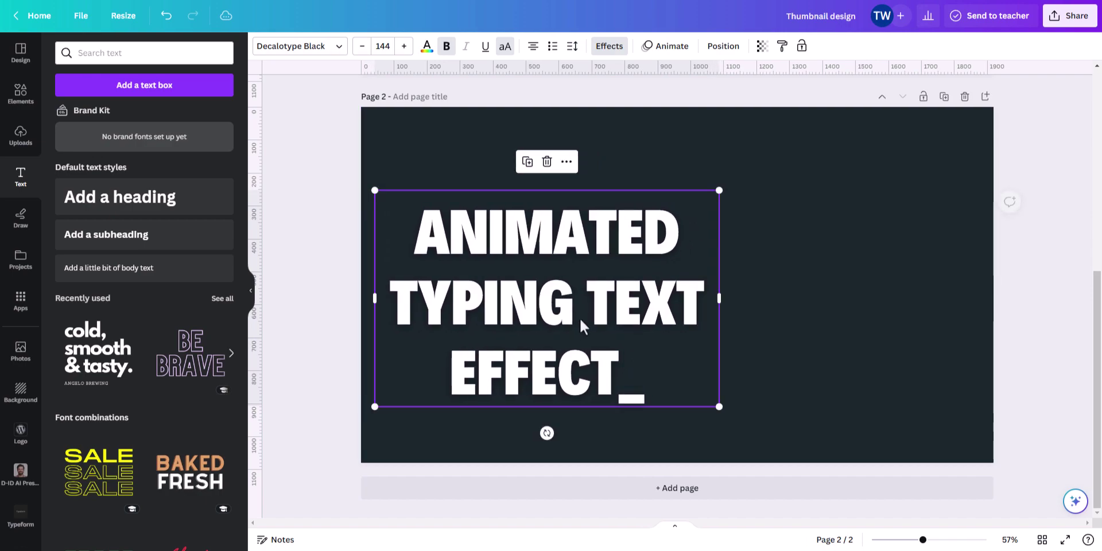
{"action": "left_click", "coordinate": [572, 47]}
{"action": "left_click_drag", "start_coordinate": [623, 130], "coordinate": [611, 130]}
{"action": "left_click", "coordinate": [813, 226]}
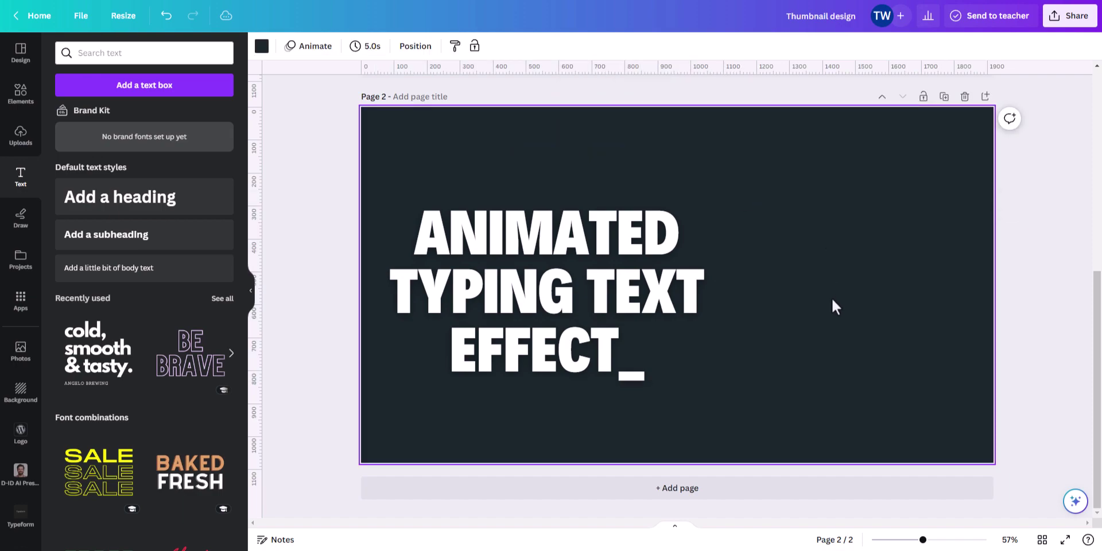
- Change the heading's font to Uni Sans and widen its text box so it fits on three lines again
{"action": "left_click", "coordinate": [608, 287]}
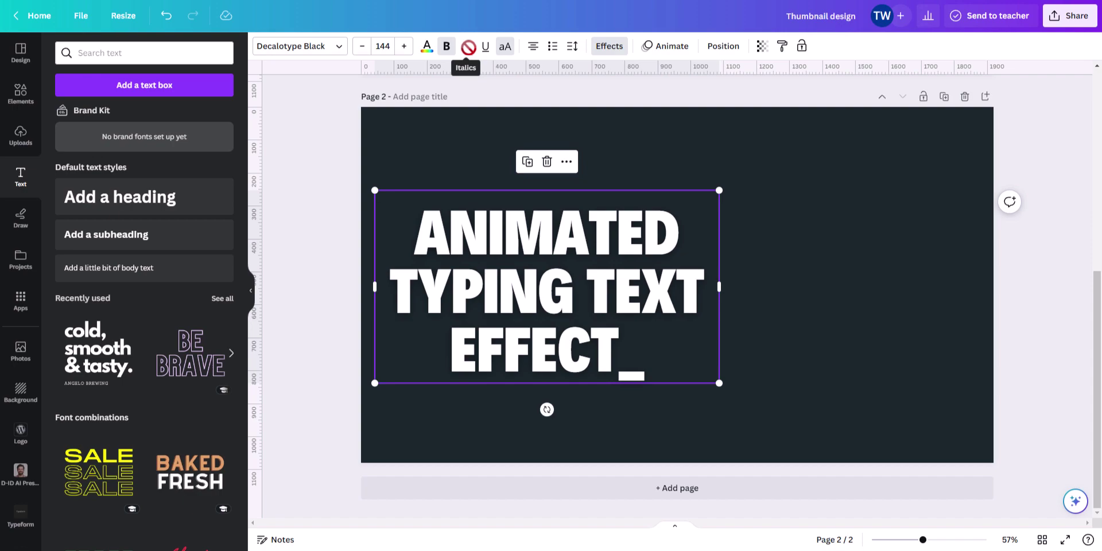
{"action": "left_click", "coordinate": [319, 48]}
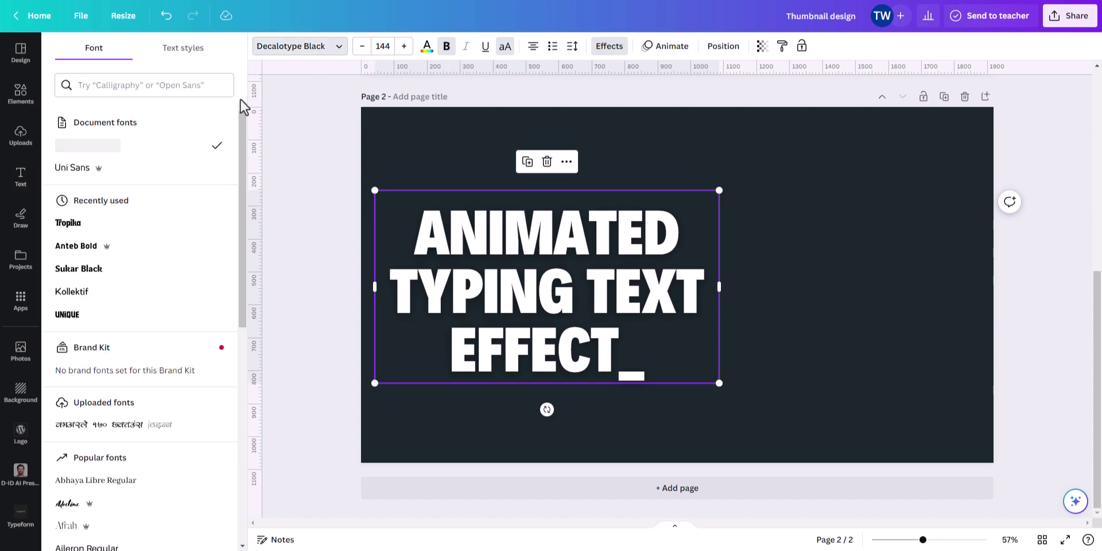
{"action": "left_click", "coordinate": [110, 170]}
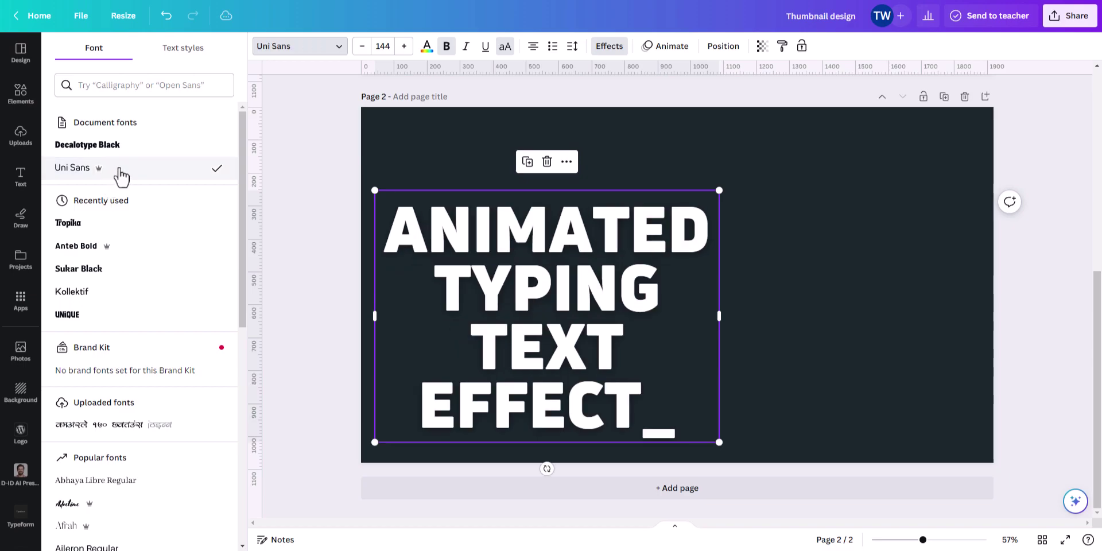
{"action": "left_click_drag", "start_coordinate": [720, 312], "coordinate": [787, 310]}
{"action": "left_click", "coordinate": [858, 303]}
- Italicize the heading, then scale it down and place it midway down the left side of page 2
{"action": "left_click", "coordinate": [646, 290]}
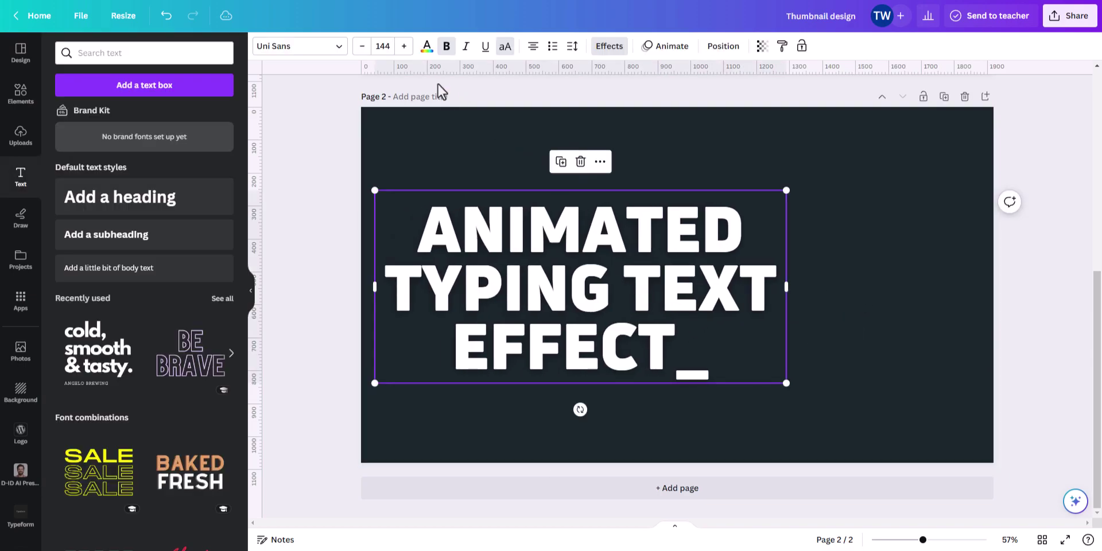
{"action": "left_click", "coordinate": [465, 46]}
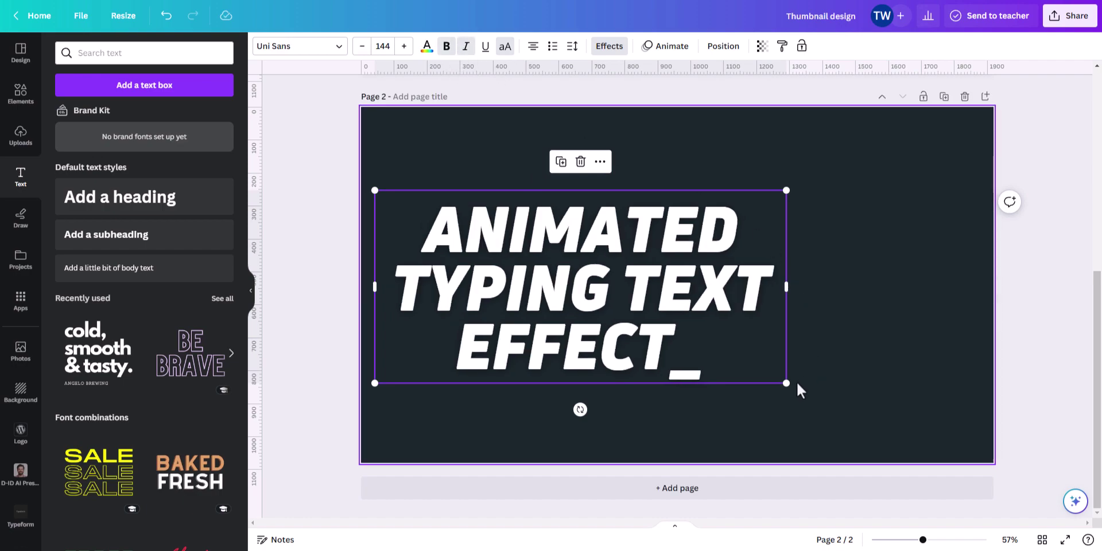
{"action": "left_click_drag", "start_coordinate": [785, 381], "coordinate": [688, 337]}
{"action": "left_click_drag", "start_coordinate": [613, 291], "coordinate": [618, 312]}
{"action": "left_click", "coordinate": [767, 253]}
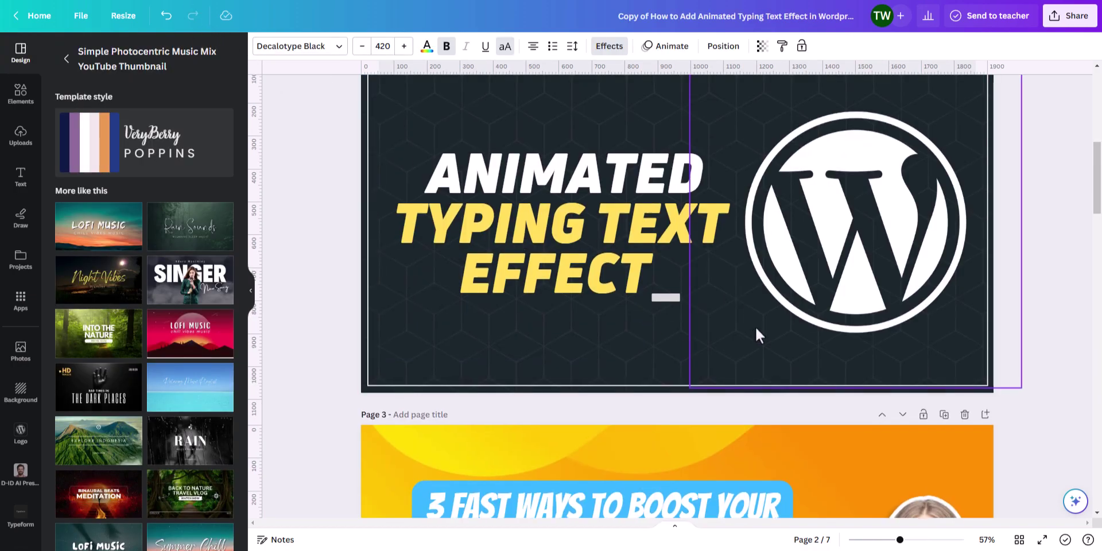
- Add the white WordPress logo from the Logo folder to the right half of page 2 and scale it down
{"action": "scroll", "coordinate": [755, 326], "scroll_direction": "up", "scroll_amount": 3}
{"action": "scroll", "coordinate": [818, 351], "scroll_direction": "down", "scroll_amount": 2}
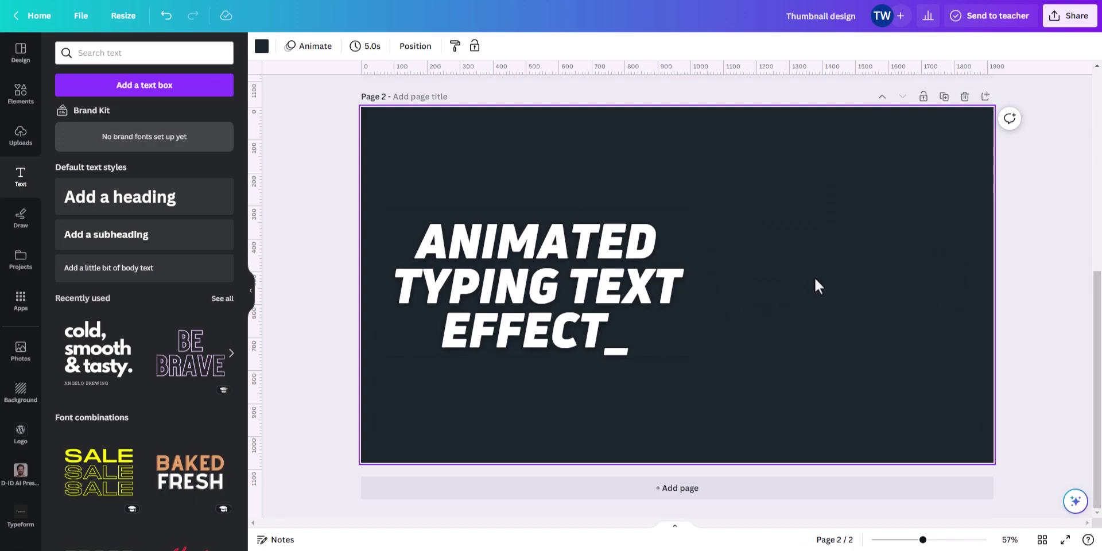
{"action": "left_click", "coordinate": [20, 436]}
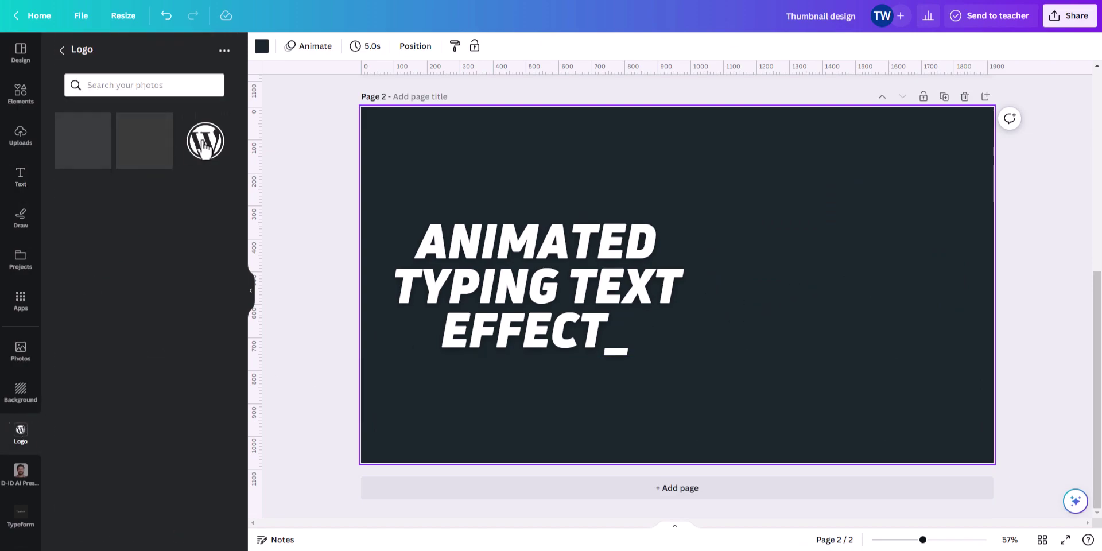
{"action": "left_click", "coordinate": [204, 143]}
{"action": "left_click_drag", "start_coordinate": [680, 260], "coordinate": [843, 251]}
{"action": "left_click_drag", "start_coordinate": [722, 159], "coordinate": [781, 217]}
- Crop the empty margins around the WordPress logo and enlarge it to fill the space beside the heading
{"action": "left_click_drag", "start_coordinate": [864, 217], "coordinate": [865, 237]}
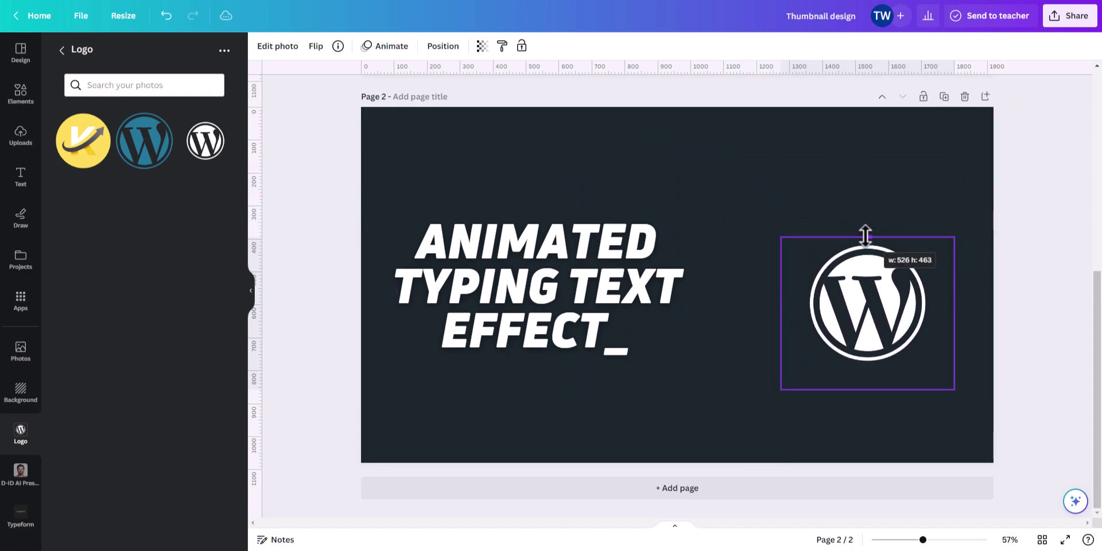
{"action": "left_click_drag", "start_coordinate": [867, 390], "coordinate": [867, 371]}
{"action": "left_click_drag", "start_coordinate": [781, 305], "coordinate": [799, 305]}
{"action": "left_click_drag", "start_coordinate": [954, 304], "coordinate": [840, 257]}
{"action": "left_click_drag", "start_coordinate": [858, 309], "coordinate": [977, 429]}
{"action": "left_click_drag", "start_coordinate": [910, 325], "coordinate": [890, 307]}
{"action": "left_click", "coordinate": [1067, 286]}
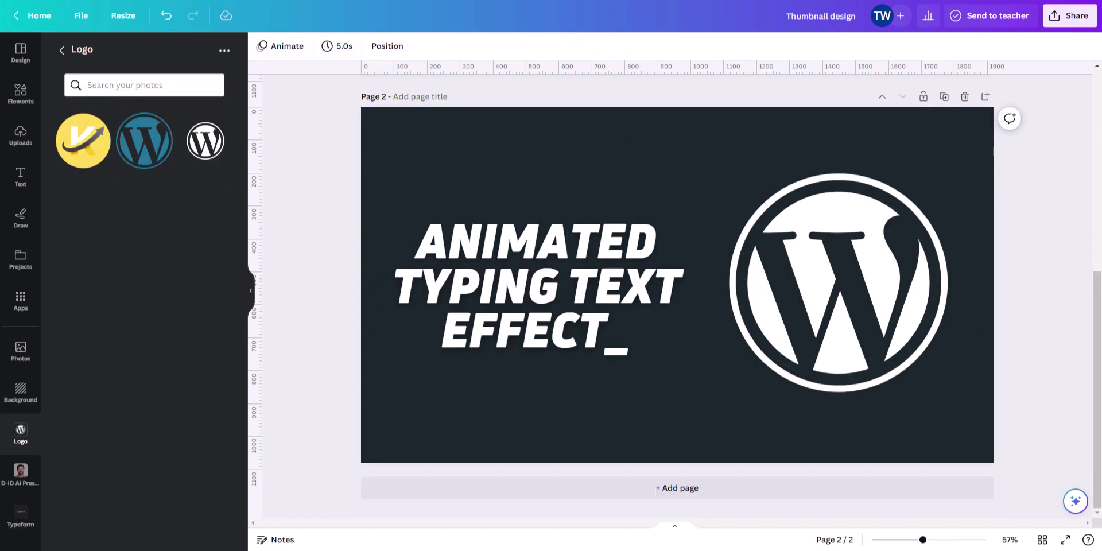
- Add a square shape and stretch it over page 2, leaving a narrow, even margin along the page edges
{"action": "left_click", "coordinate": [20, 98]}
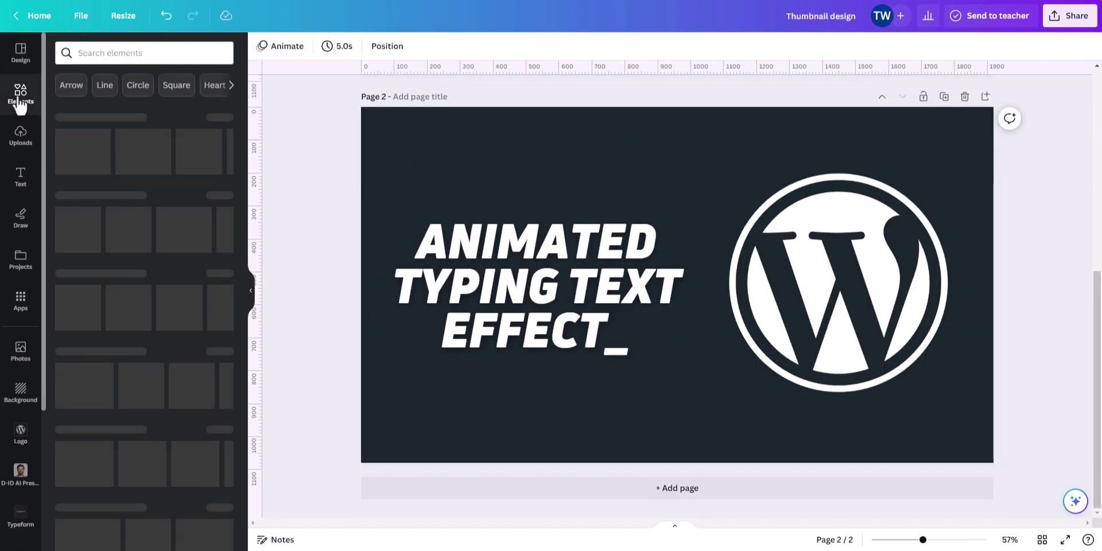
{"action": "left_click_drag", "start_coordinate": [69, 232], "coordinate": [700, 193]}
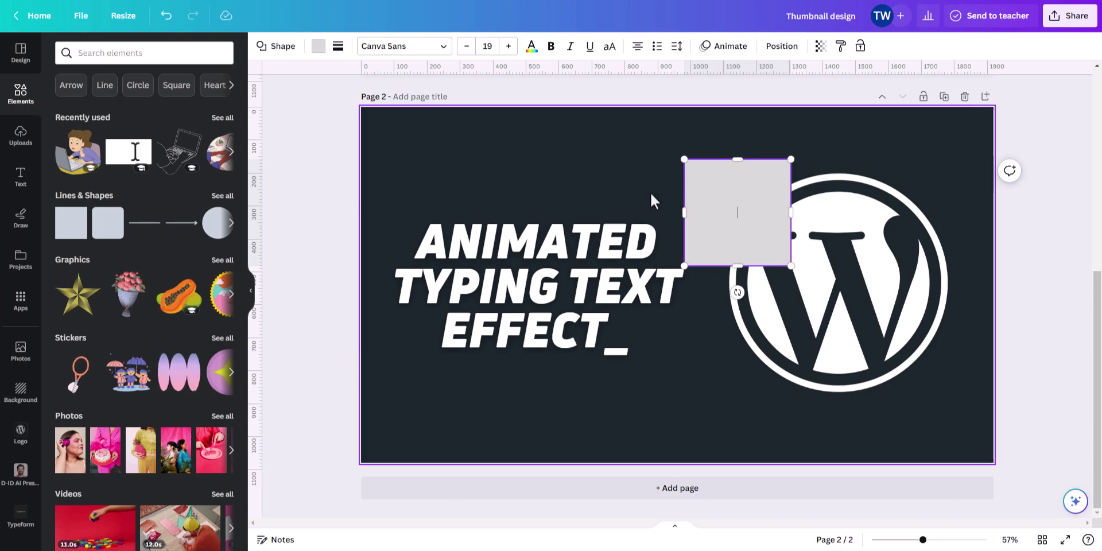
{"action": "left_click_drag", "start_coordinate": [722, 192], "coordinate": [410, 153]}
{"action": "left_click_drag", "start_coordinate": [477, 225], "coordinate": [981, 453]}
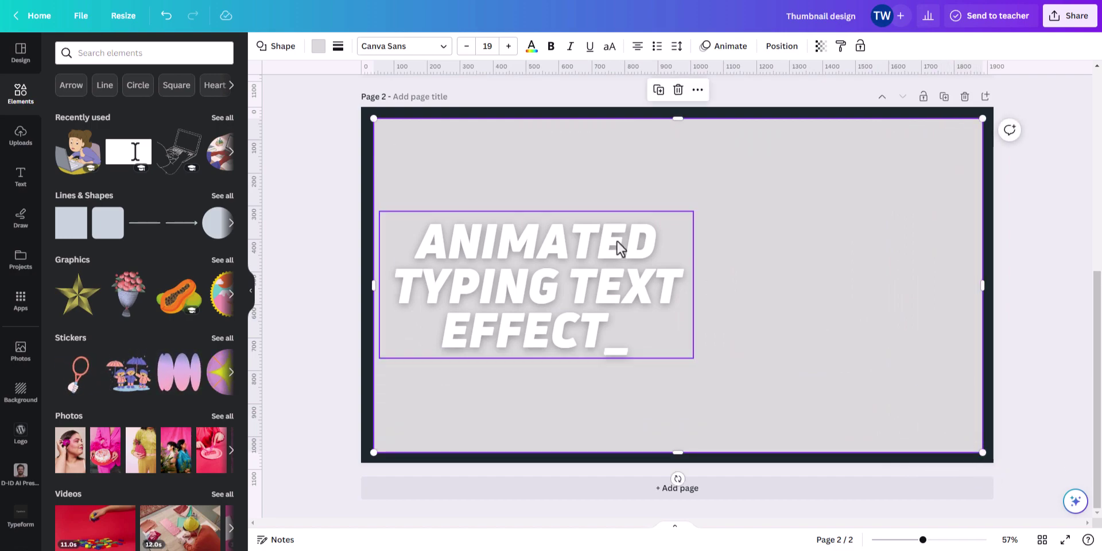
- Remove the rectangle's fill color and give it a solid border with a weight of 7
{"action": "left_click", "coordinate": [319, 48]}
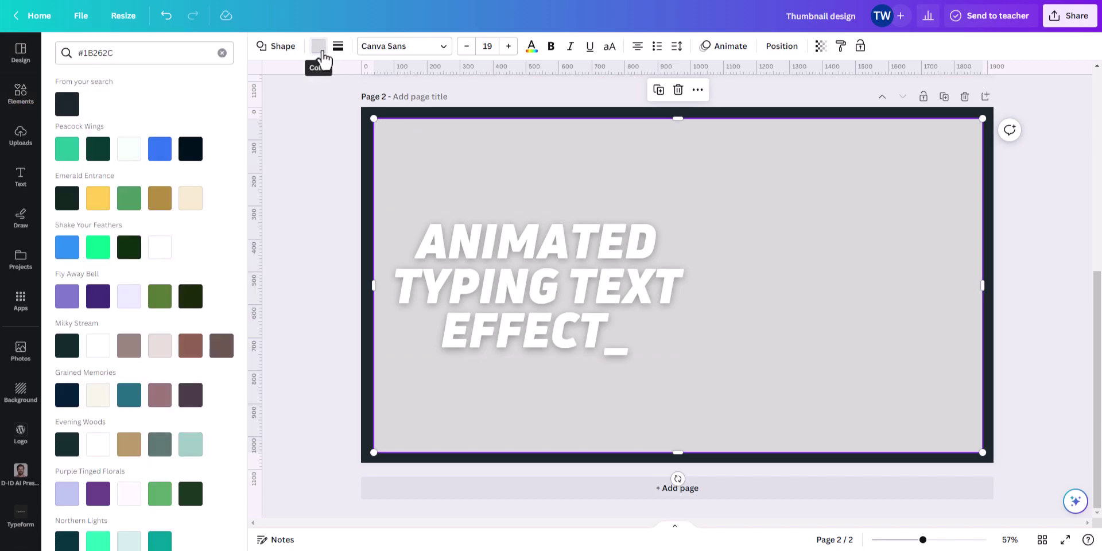
{"action": "left_click", "coordinate": [221, 53]}
{"action": "left_click", "coordinate": [95, 123]}
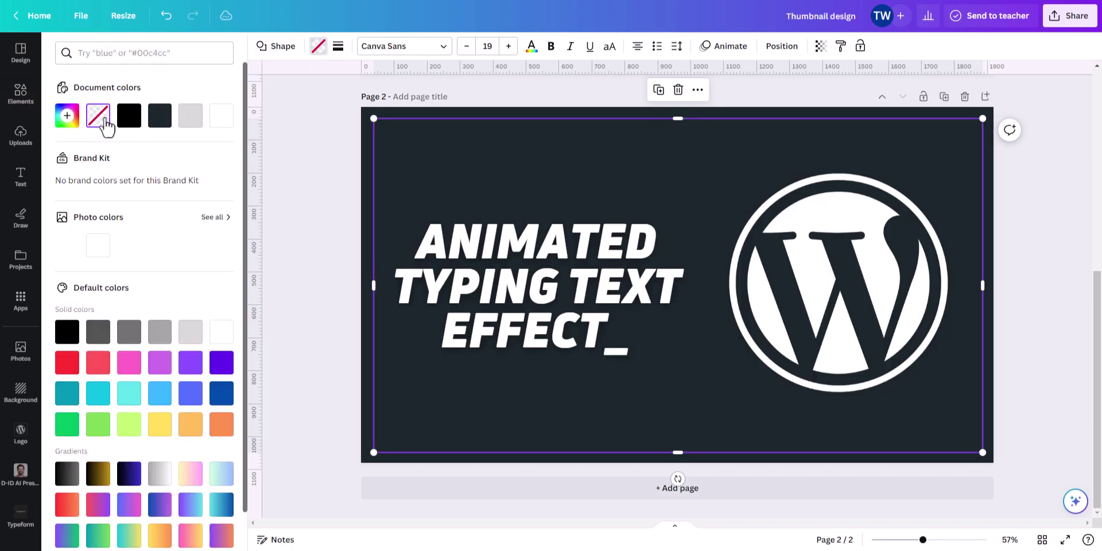
{"action": "left_click", "coordinate": [337, 48]}
{"action": "left_click_drag", "start_coordinate": [338, 120], "coordinate": [349, 120]}
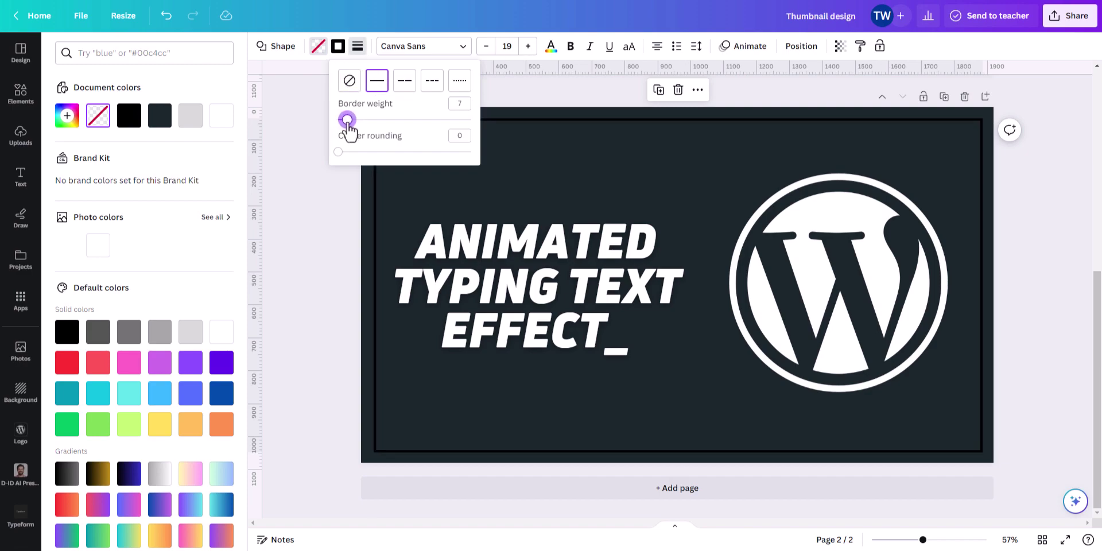
- Color the rectangle's border white and set the shape's transparency to 57
{"action": "left_click", "coordinate": [338, 47]}
{"action": "left_click", "coordinate": [155, 120]}
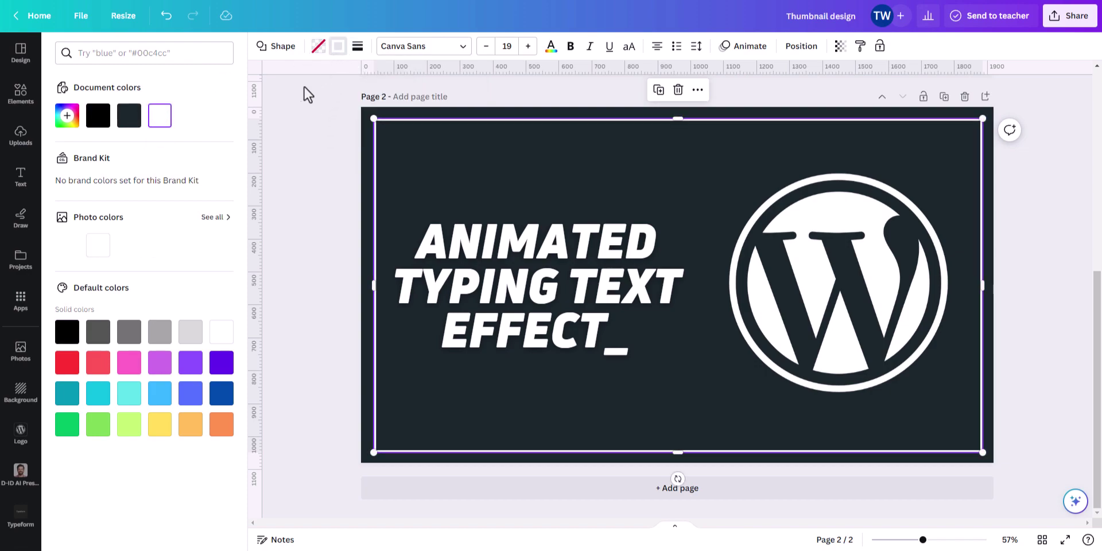
{"action": "left_click", "coordinate": [839, 48]}
{"action": "left_click_drag", "start_coordinate": [830, 97], "coordinate": [794, 102]}
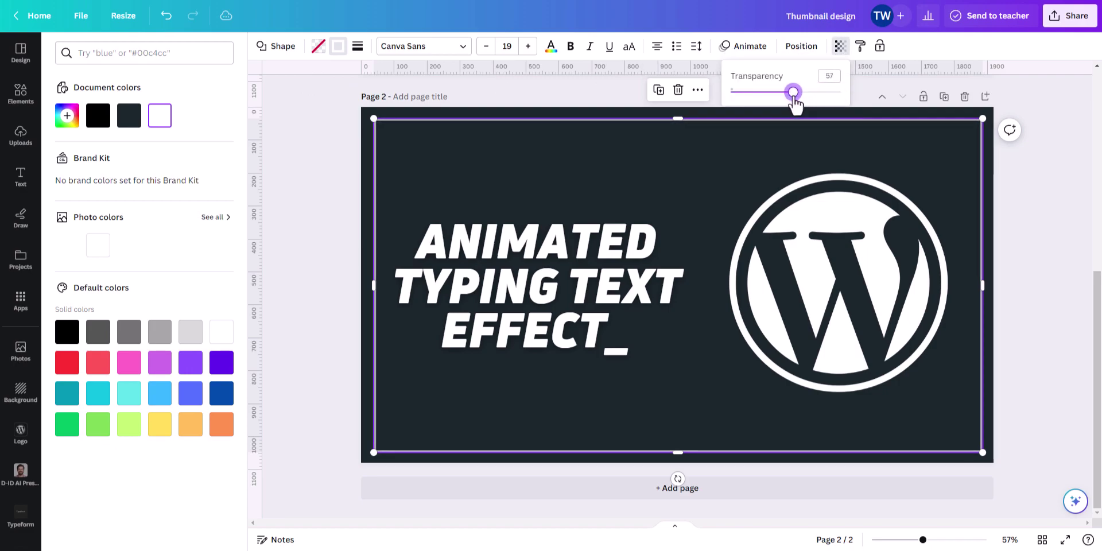
{"action": "left_click", "coordinate": [324, 160]}
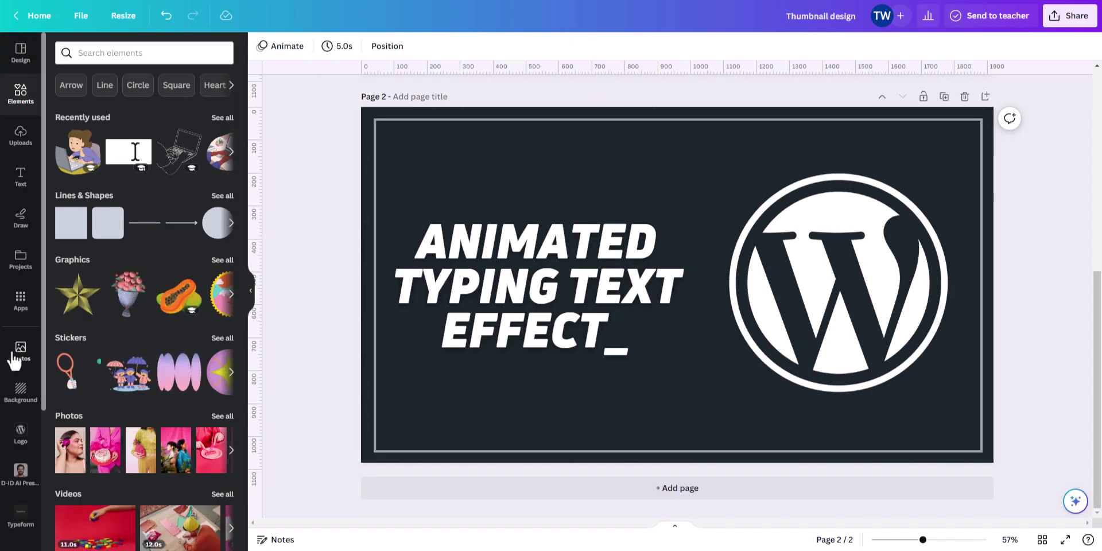
- Add the white cube-line pattern from the Abstract project folder and enlarge it to cover all of page 2
{"action": "scroll", "coordinate": [17, 450], "scroll_direction": "down", "scroll_amount": 2}
{"action": "scroll", "coordinate": [16, 450], "scroll_direction": "up", "scroll_amount": 2}
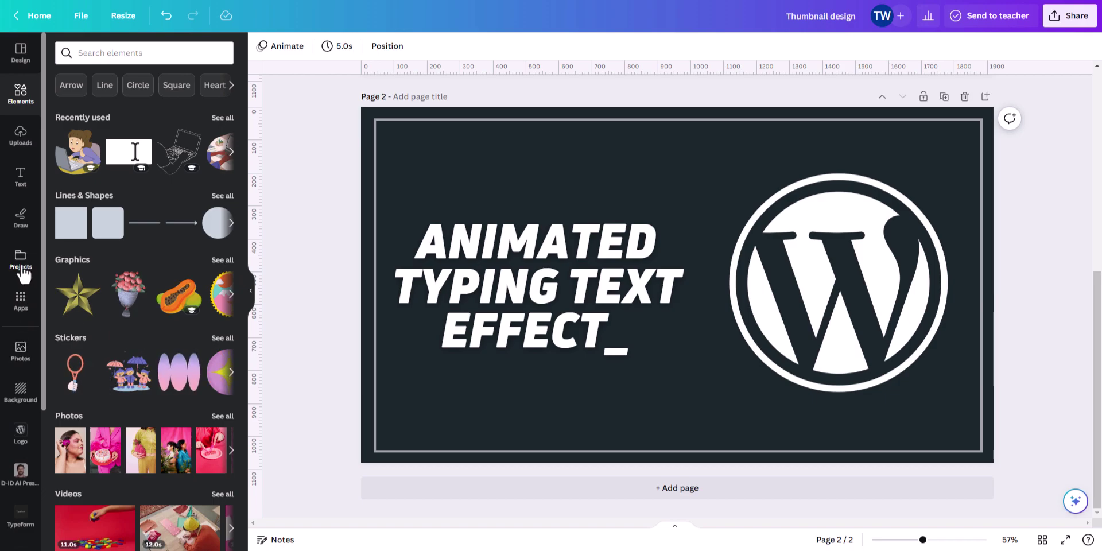
{"action": "left_click", "coordinate": [22, 267]}
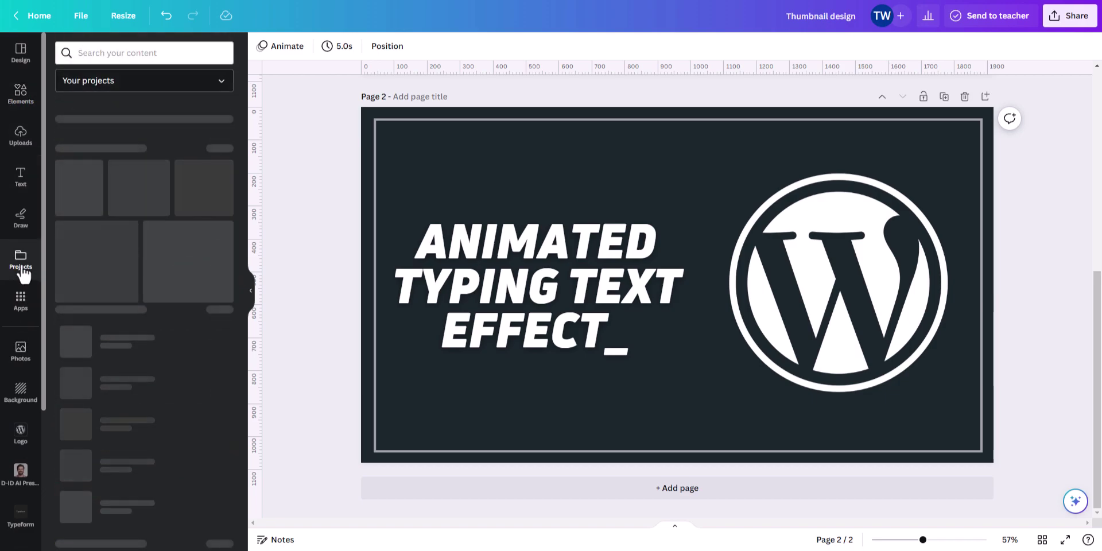
{"action": "scroll", "coordinate": [133, 479], "scroll_direction": "down", "scroll_amount": 2}
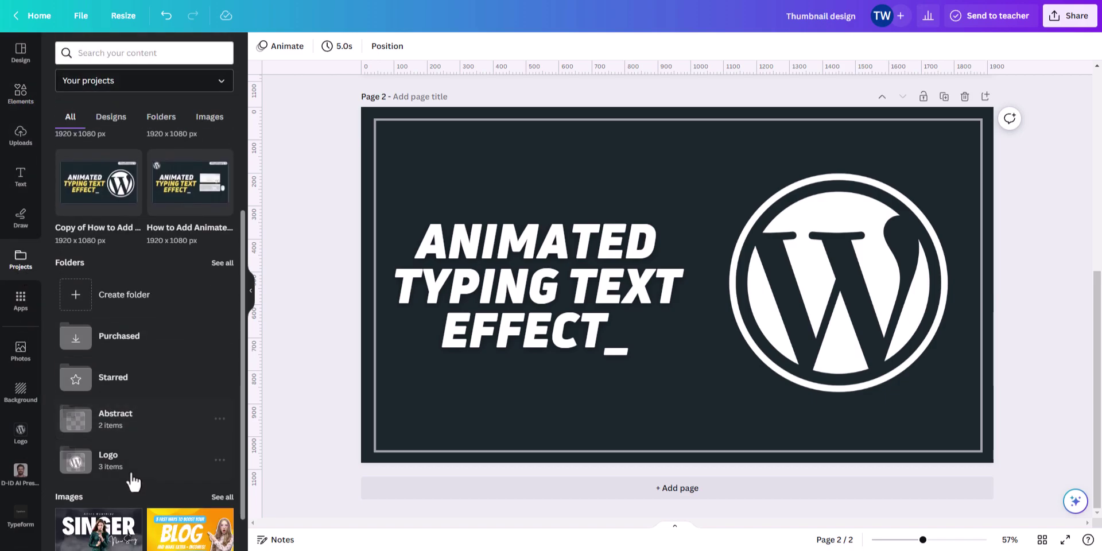
{"action": "left_click", "coordinate": [124, 428]}
{"action": "left_click_drag", "start_coordinate": [113, 162], "coordinate": [540, 175]}
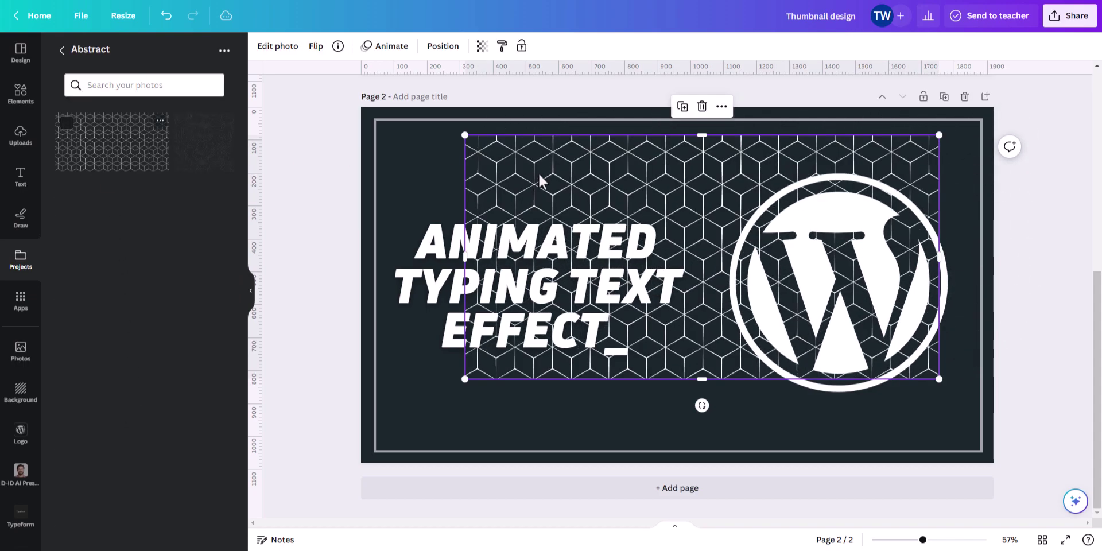
{"action": "left_click_drag", "start_coordinate": [631, 178], "coordinate": [528, 145]}
{"action": "left_click_drag", "start_coordinate": [835, 348], "coordinate": [1037, 497]}
- Send the cube-line pattern to the back of page 2 and select the border rectangle
{"action": "right_click", "coordinate": [721, 145]}
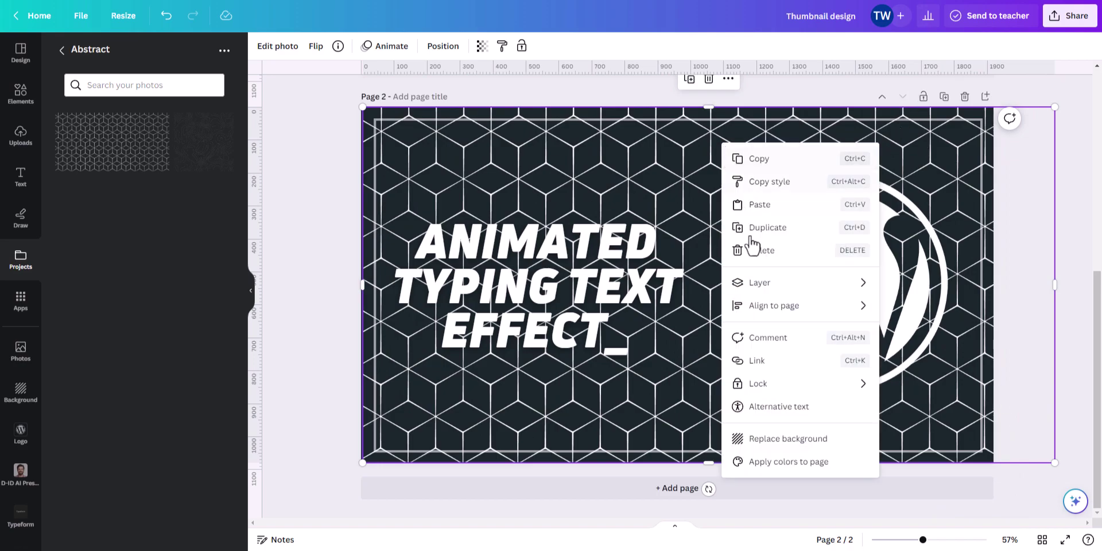
{"action": "mouse_move", "coordinate": [803, 393]}
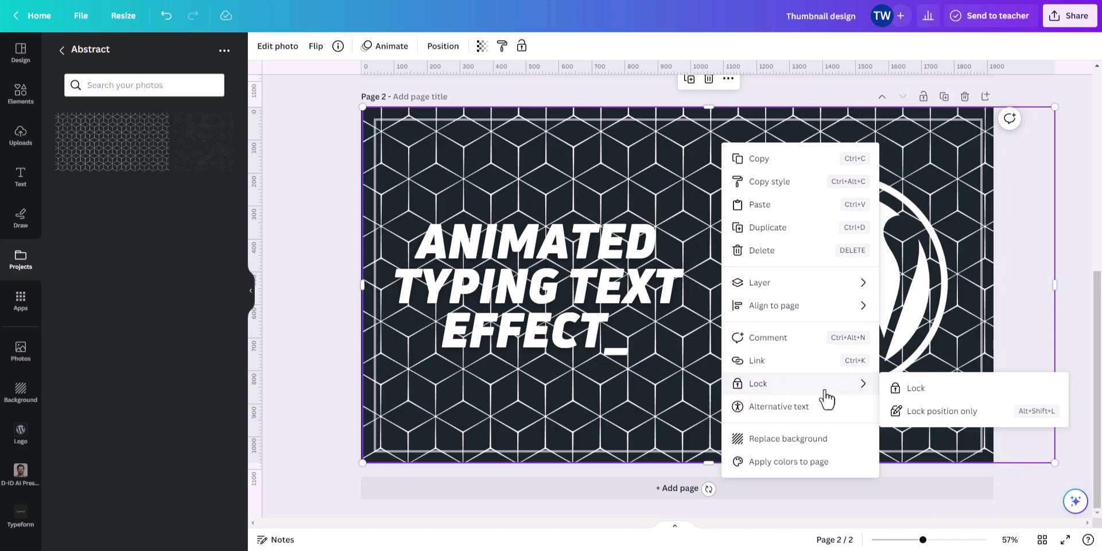
{"action": "mouse_move", "coordinate": [797, 284]}
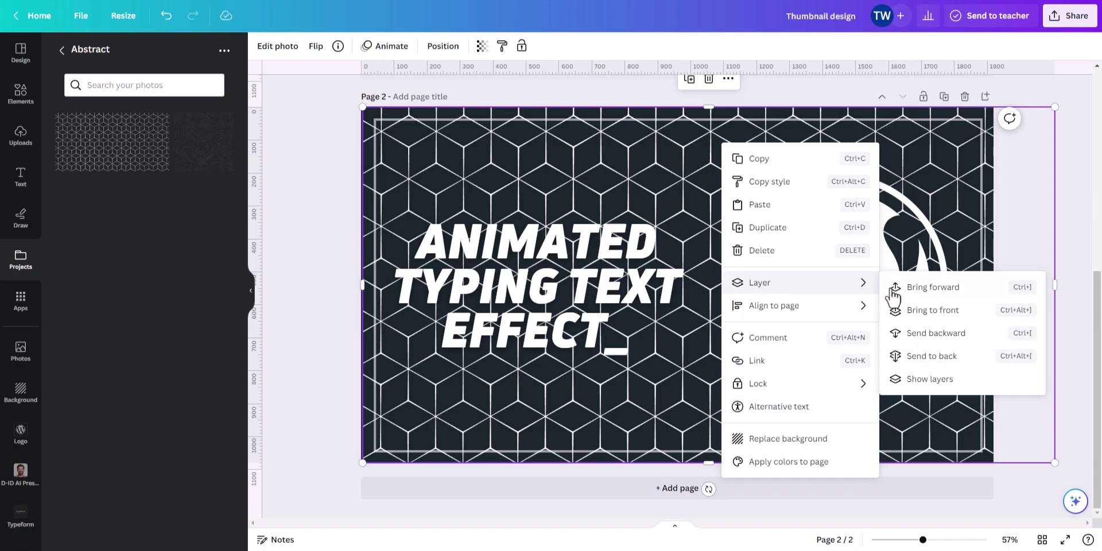
{"action": "left_click", "coordinate": [946, 359]}
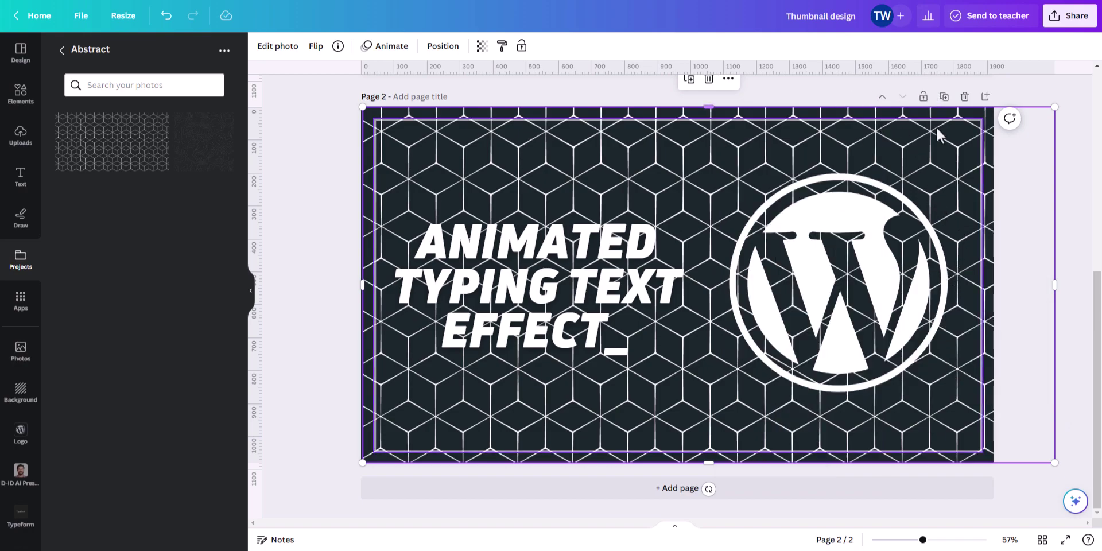
{"action": "left_click", "coordinate": [1092, 131]}
{"action": "left_click", "coordinate": [880, 148]}
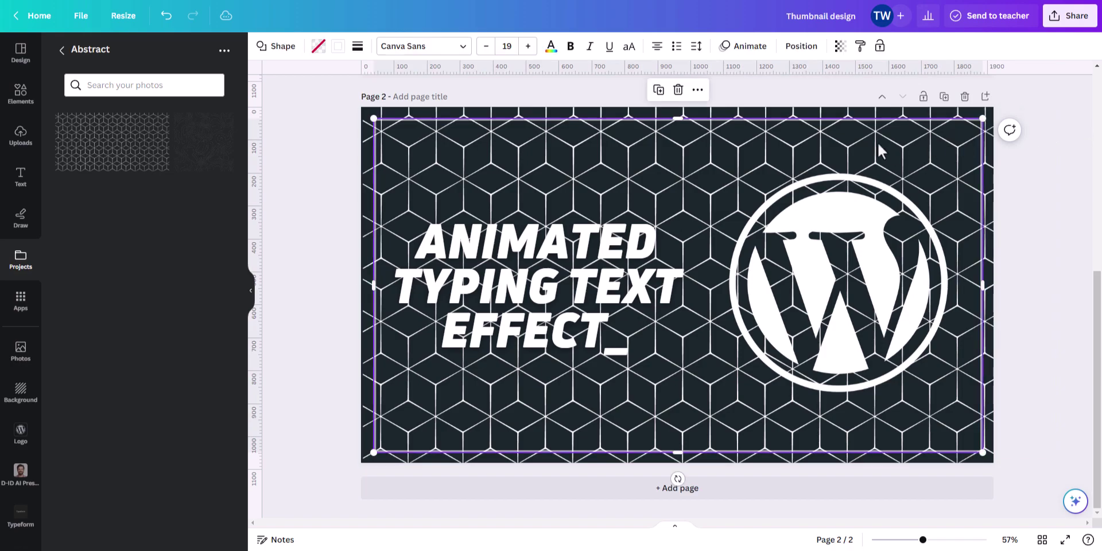
- Set the transparency of the cube-line pattern on page 2 to 8
{"action": "left_click", "coordinate": [878, 144]}
{"action": "key", "text": "ctrl"}
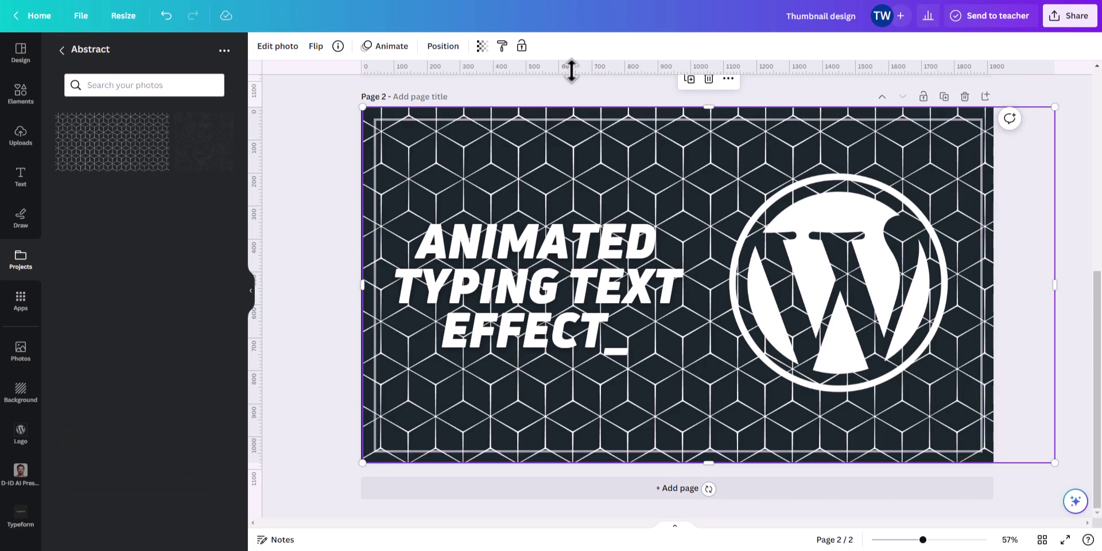
{"action": "left_click", "coordinate": [482, 47]}
{"action": "left_click_drag", "start_coordinate": [478, 95], "coordinate": [389, 98]}
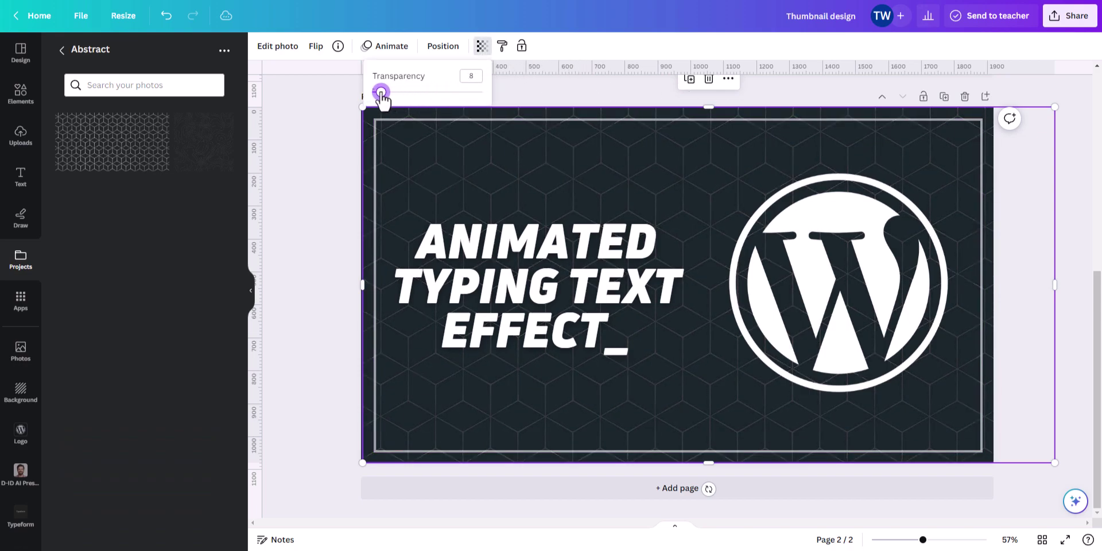
{"action": "left_click", "coordinate": [326, 188]}
{"action": "left_click", "coordinate": [326, 188]}
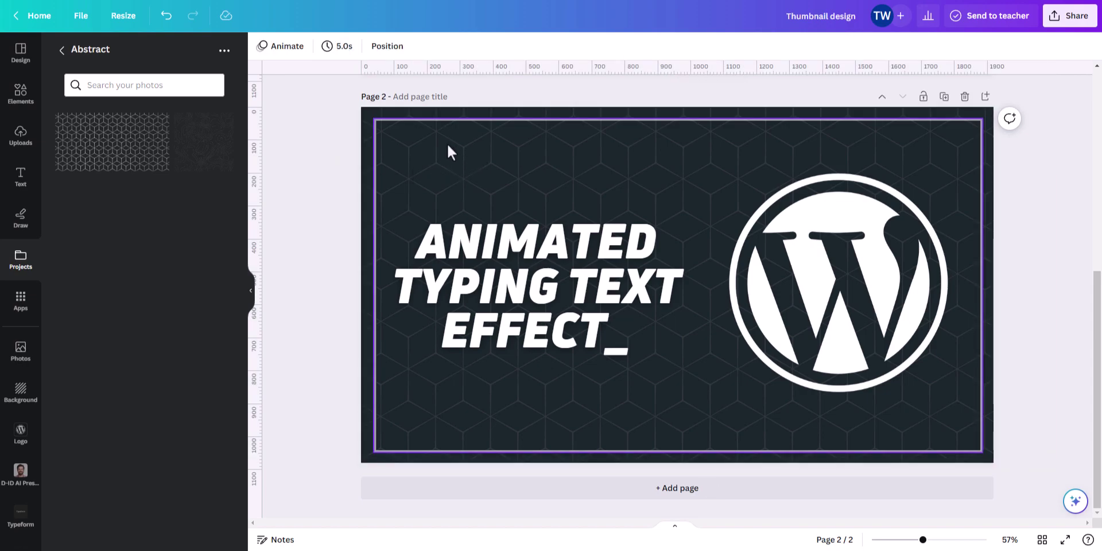
{"action": "left_click", "coordinate": [632, 157]}
{"action": "left_click", "coordinate": [631, 157]}
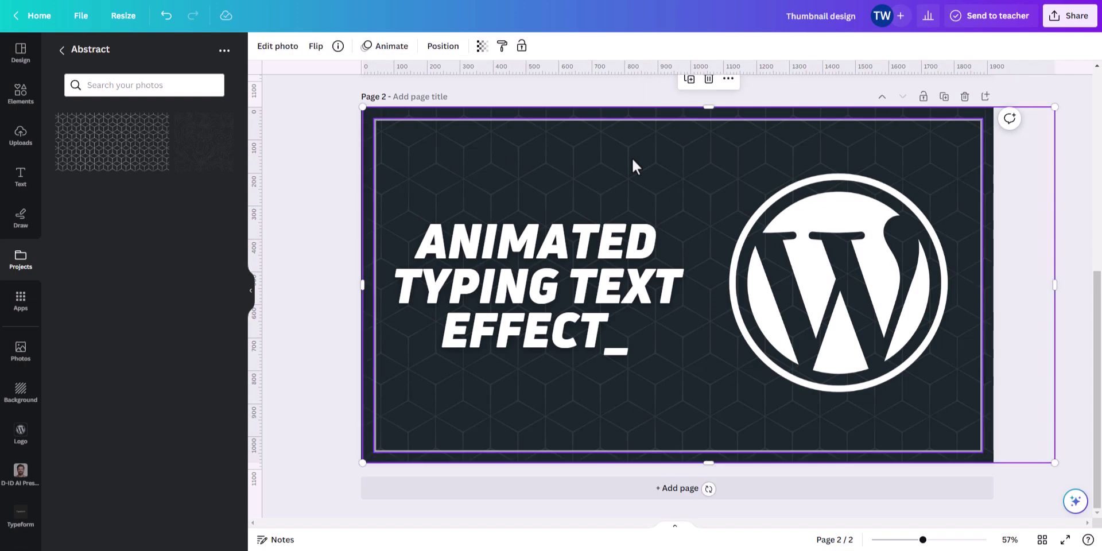
{"action": "left_click", "coordinate": [601, 164]}
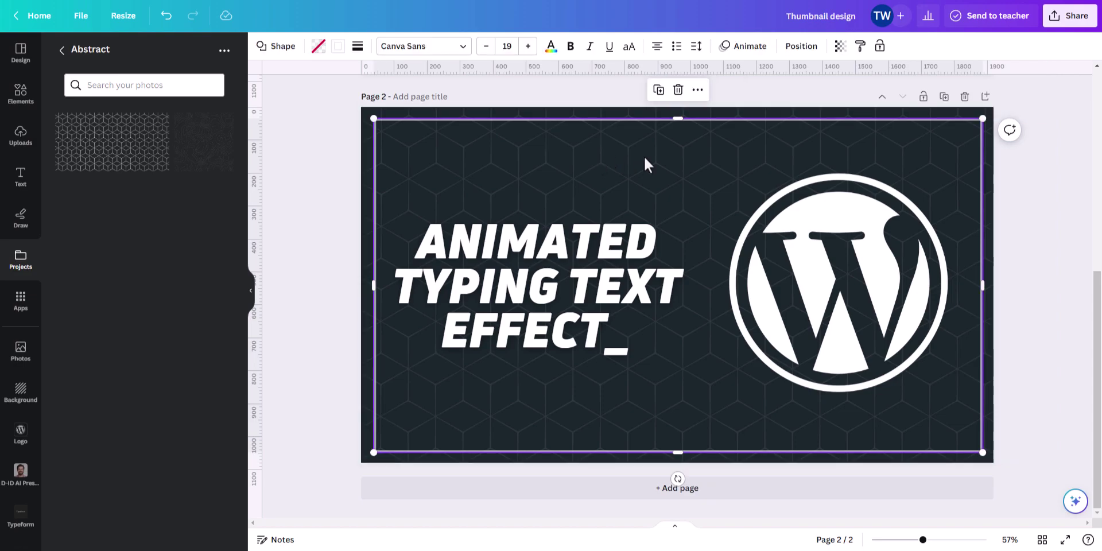
{"action": "left_click_drag", "start_coordinate": [664, 153], "coordinate": [1097, 156]}
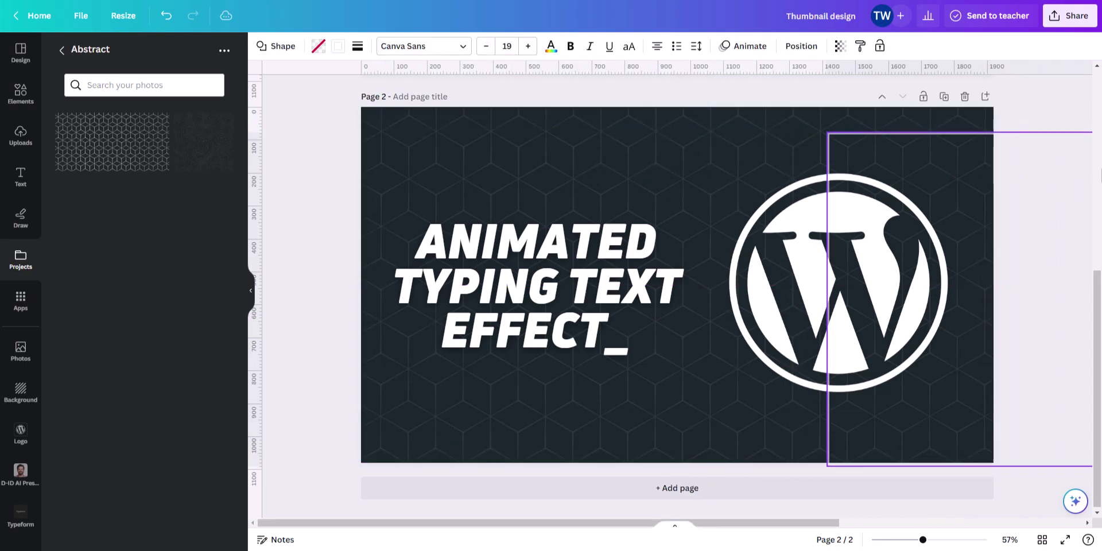
{"action": "left_click", "coordinate": [537, 154]}
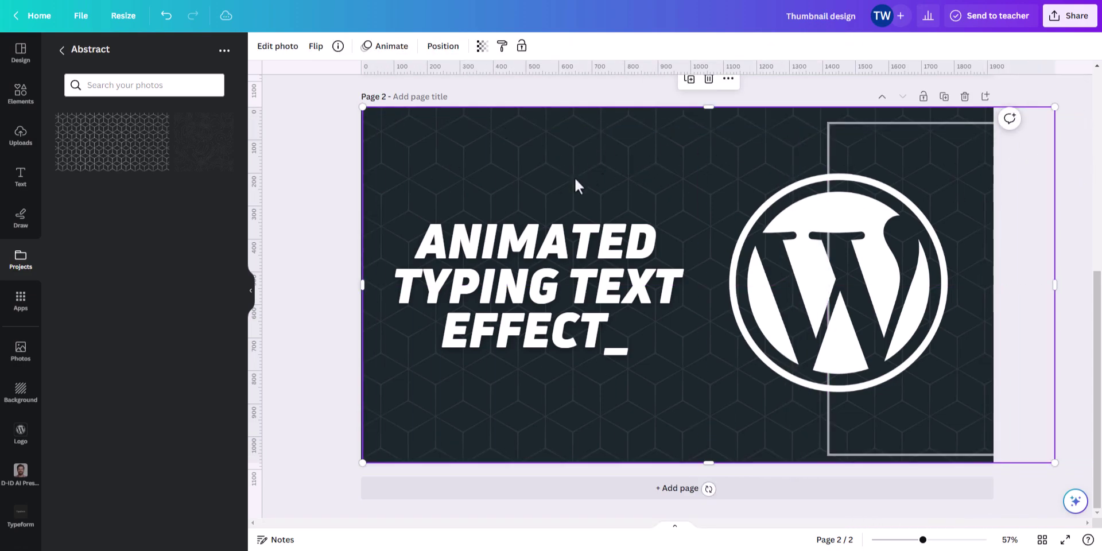
{"action": "left_click", "coordinate": [970, 152]}
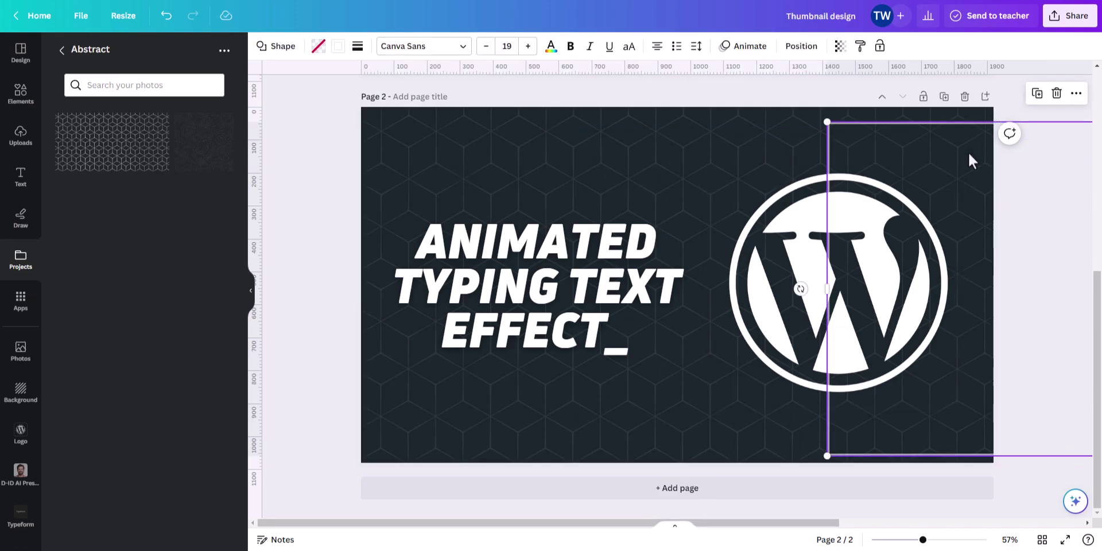
{"action": "key", "text": "ctrl+z"}
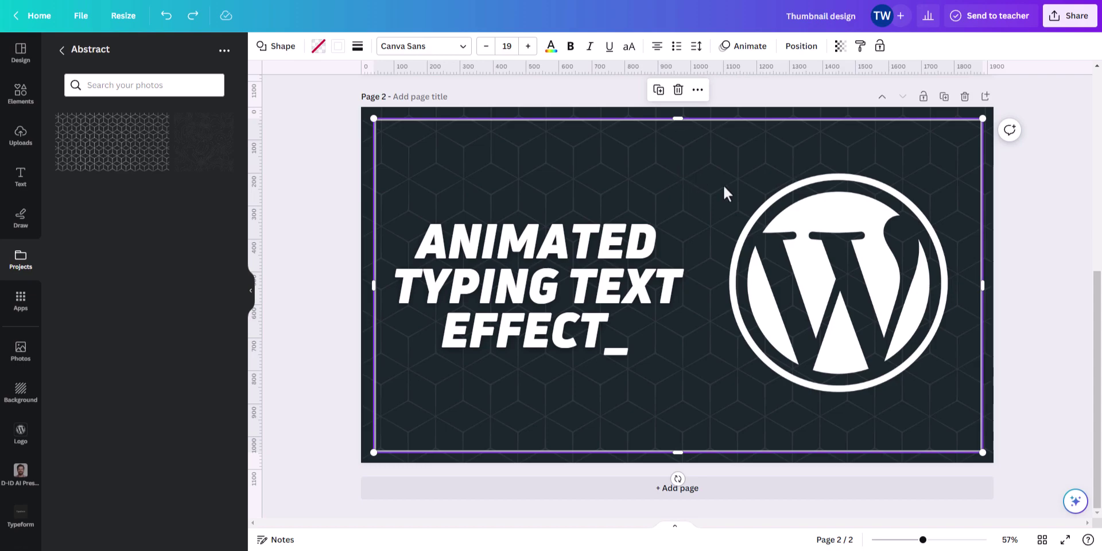
{"action": "left_click", "coordinate": [1038, 182]}
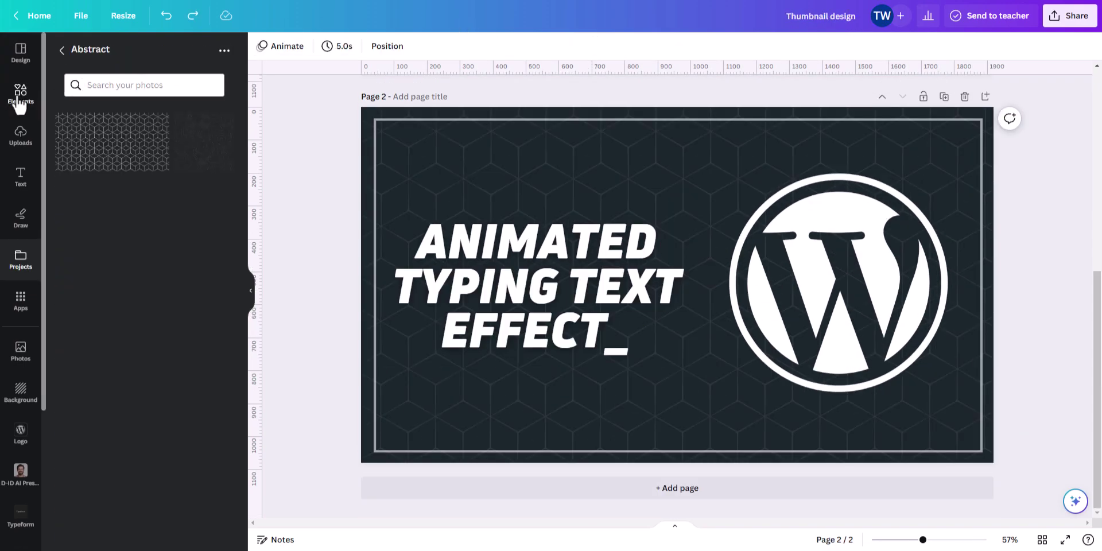
- Search the elements for "search" and add the white search bar graphic with the blue magnifier button to page 2
{"action": "left_click", "coordinate": [21, 93]}
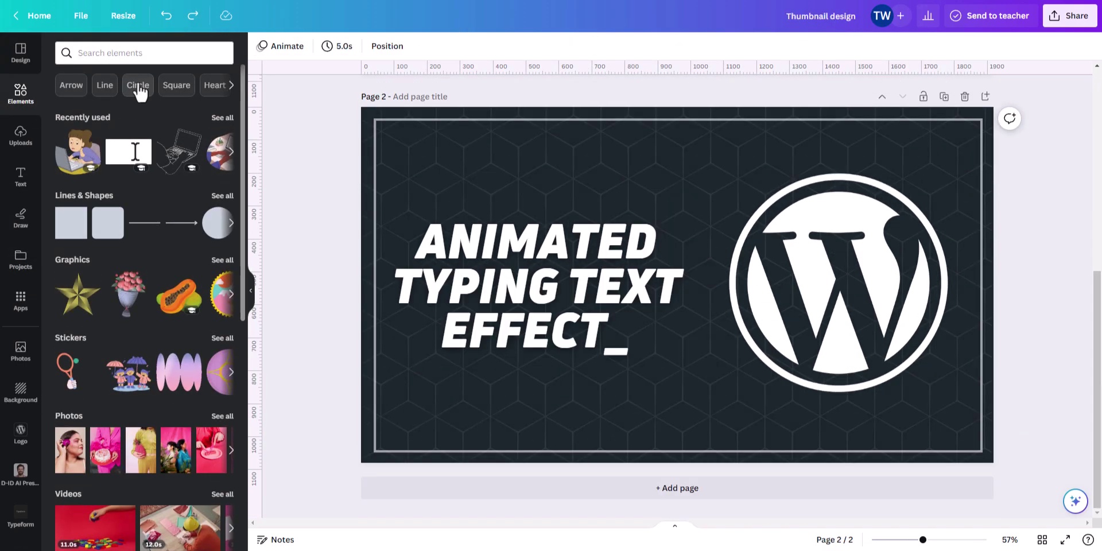
{"action": "left_click", "coordinate": [129, 52]}
{"action": "type", "text": "s"}
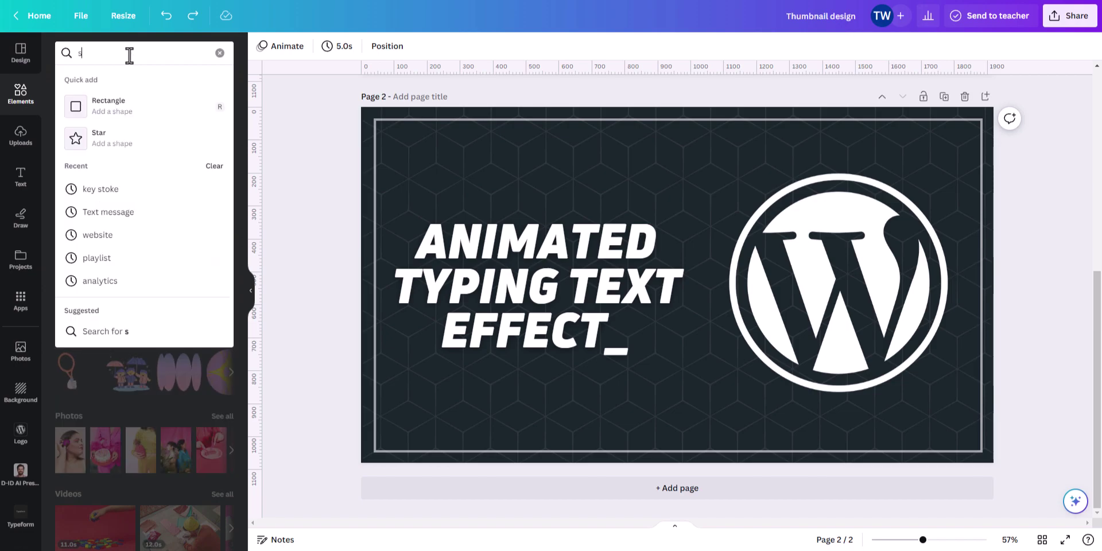
{"action": "type", "text": "earc"}
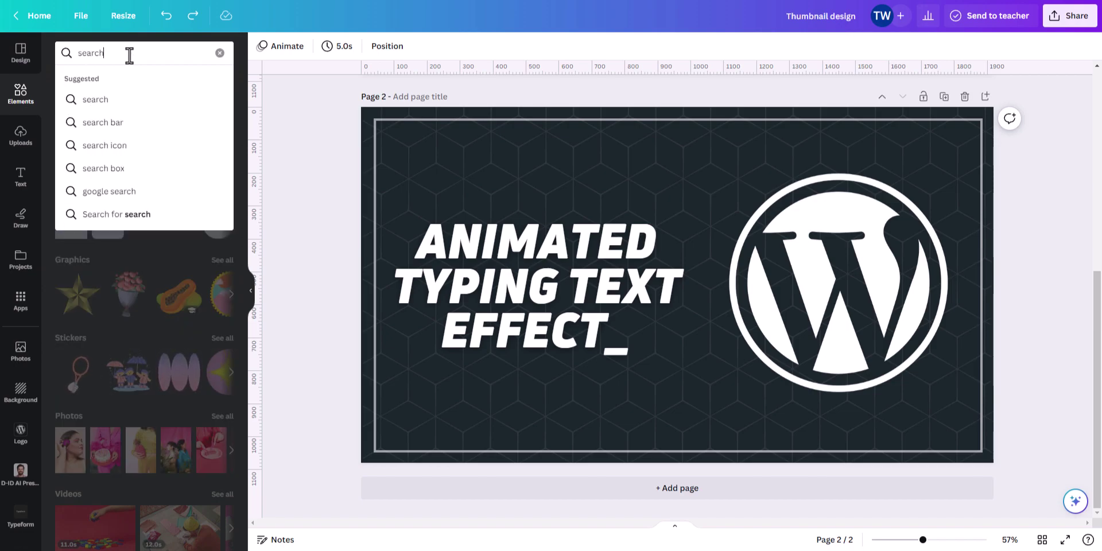
{"action": "type", "text": "h"}
{"action": "key", "text": "Return"}
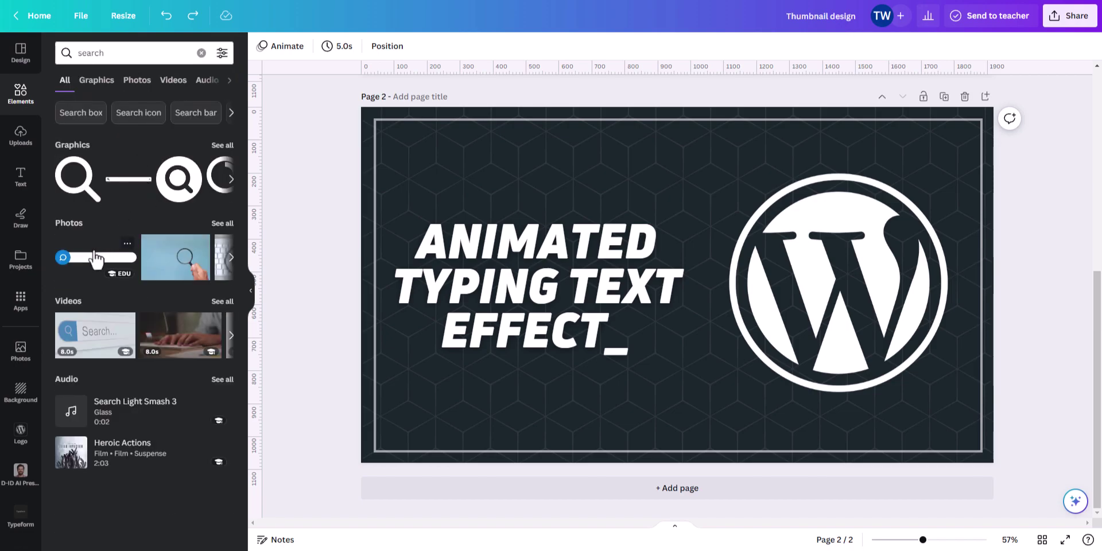
{"action": "left_click", "coordinate": [223, 147]}
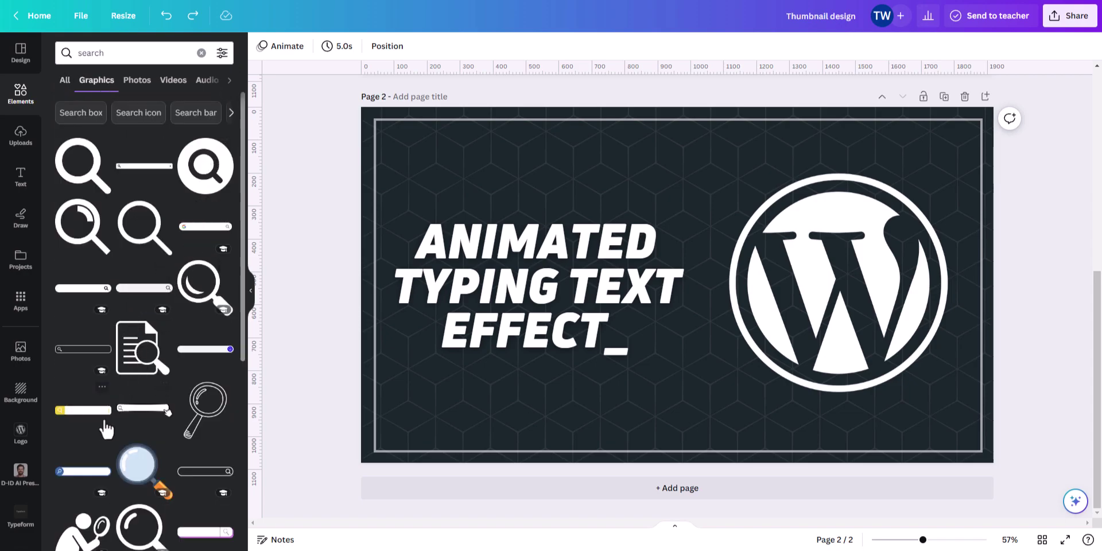
{"action": "scroll", "coordinate": [106, 429], "scroll_direction": "down", "scroll_amount": 1}
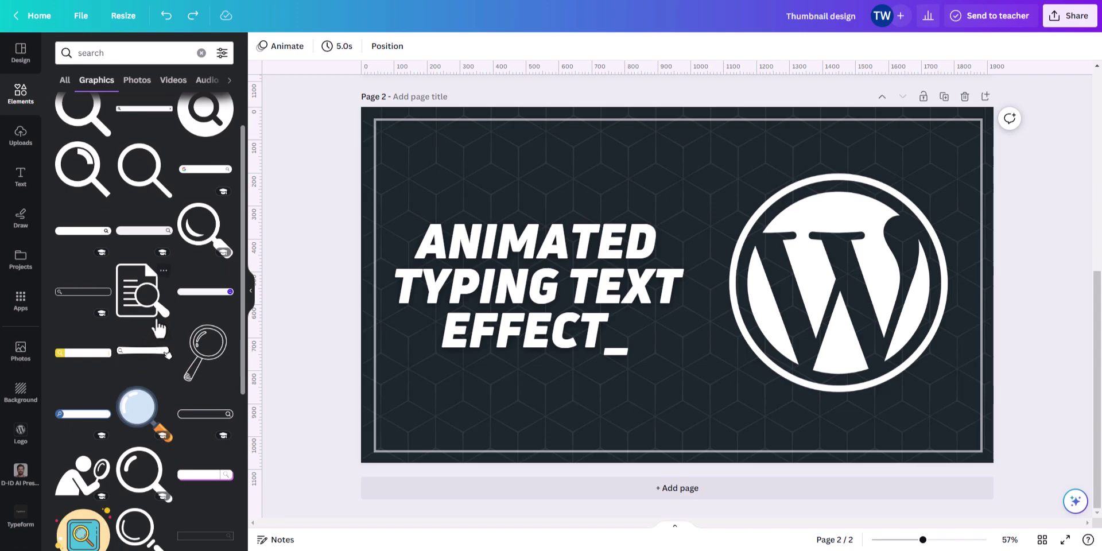
{"action": "left_click", "coordinate": [190, 295]}
- Shrink the search bar graphic and place it in the upper-right corner of page 2, inside the border above the WordPress logo
{"action": "left_click_drag", "start_coordinate": [739, 295], "coordinate": [699, 164]}
{"action": "left_click_drag", "start_coordinate": [768, 172], "coordinate": [734, 173]}
{"action": "left_click_drag", "start_coordinate": [664, 167], "coordinate": [901, 147]}
{"action": "left_click_drag", "start_coordinate": [752, 155], "coordinate": [831, 154]}
- Add a new text box near the search bar graphic and set its font size to 16
{"action": "scroll", "coordinate": [963, 185], "scroll_direction": "up", "scroll_amount": 3, "text": "ctrl"}
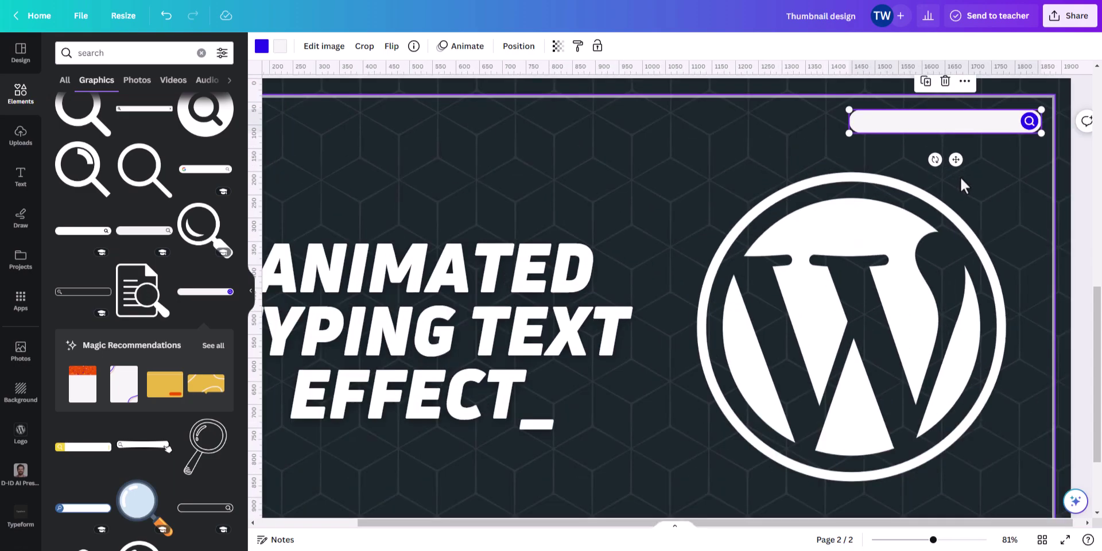
{"action": "scroll", "coordinate": [963, 184], "scroll_direction": "up", "scroll_amount": 5, "text": "ctrl"}
{"action": "scroll", "coordinate": [975, 218], "scroll_direction": "up", "scroll_amount": 3}
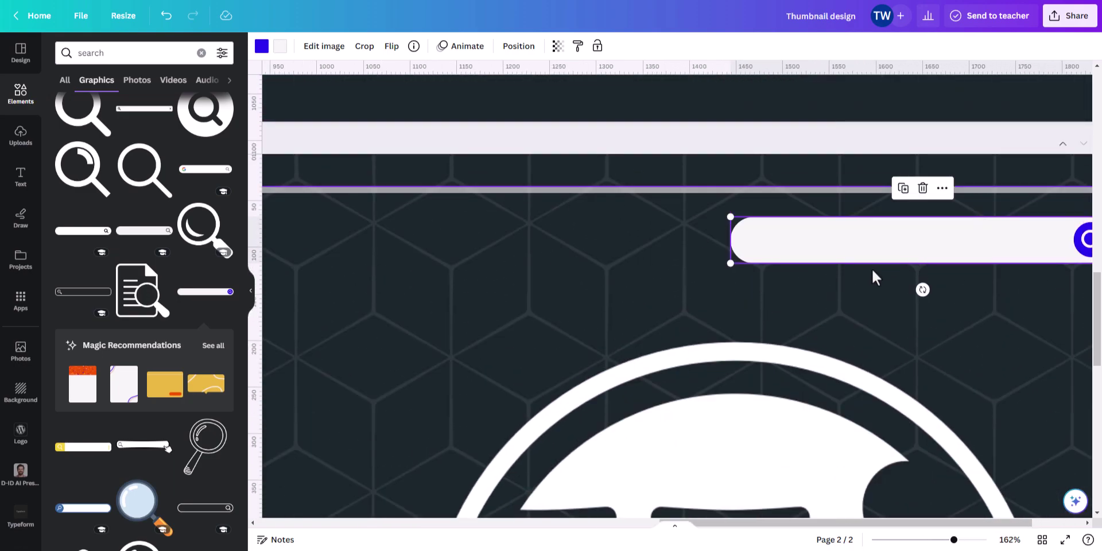
{"action": "key", "text": "t"}
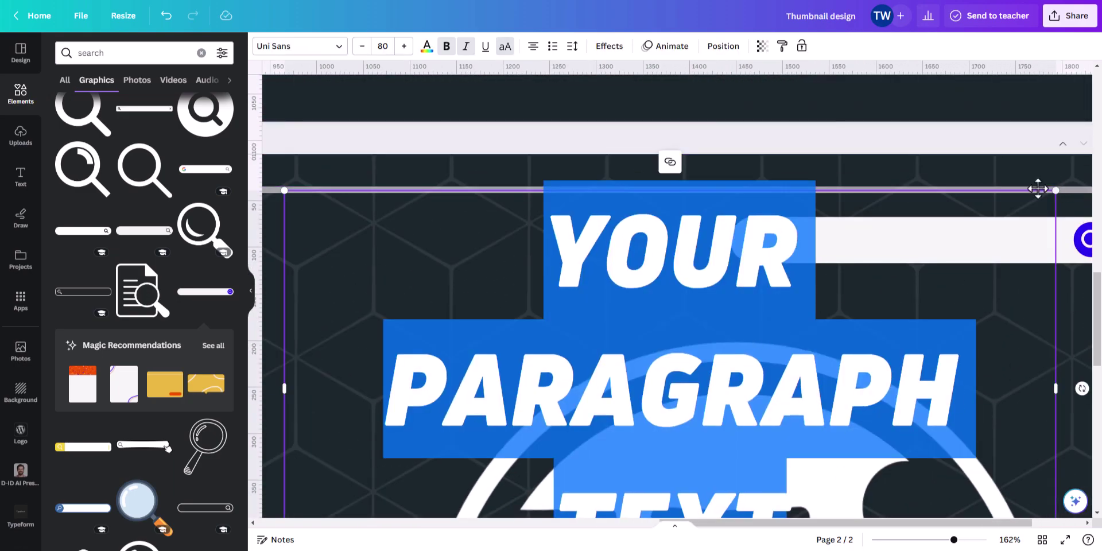
{"action": "left_click", "coordinate": [383, 46]}
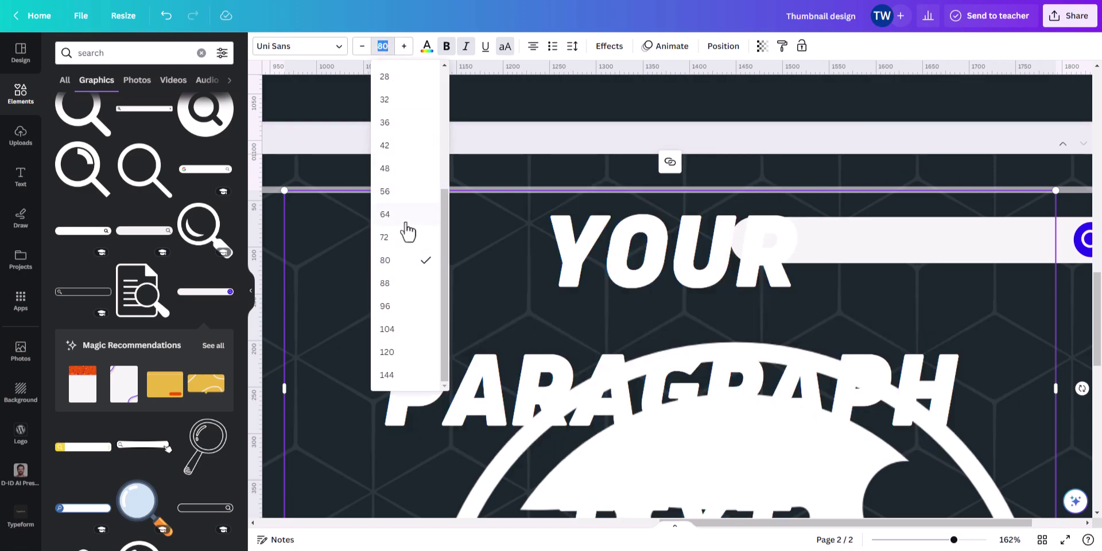
{"action": "left_click", "coordinate": [408, 129]}
{"action": "left_click", "coordinate": [383, 46]}
{"action": "scroll", "coordinate": [411, 189], "scroll_direction": "up", "scroll_amount": 2}
{"action": "left_click", "coordinate": [407, 151]}
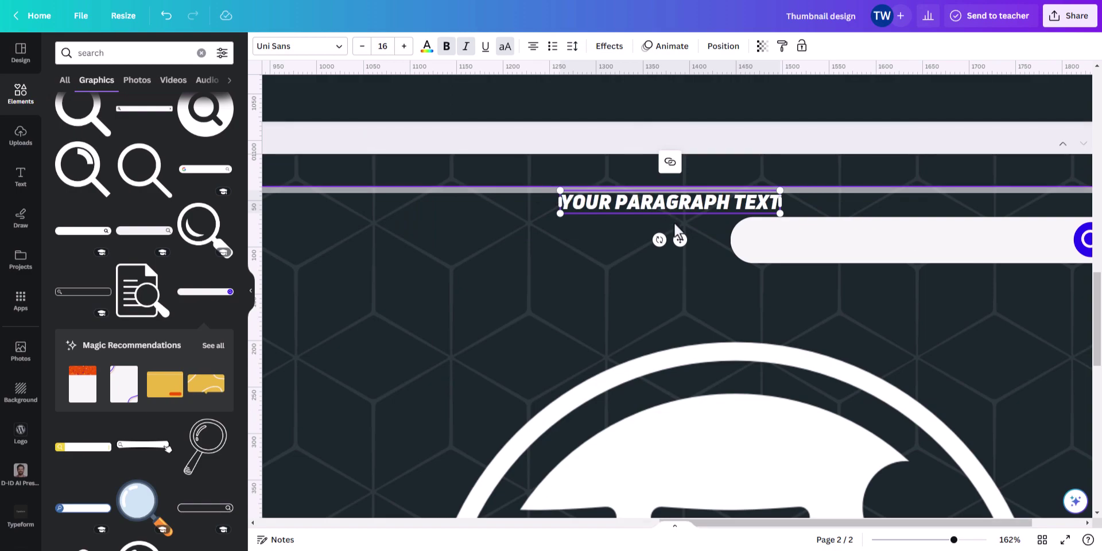
- Move the new text box onto the search bar and color its text black
{"action": "left_click_drag", "start_coordinate": [689, 241], "coordinate": [870, 275]}
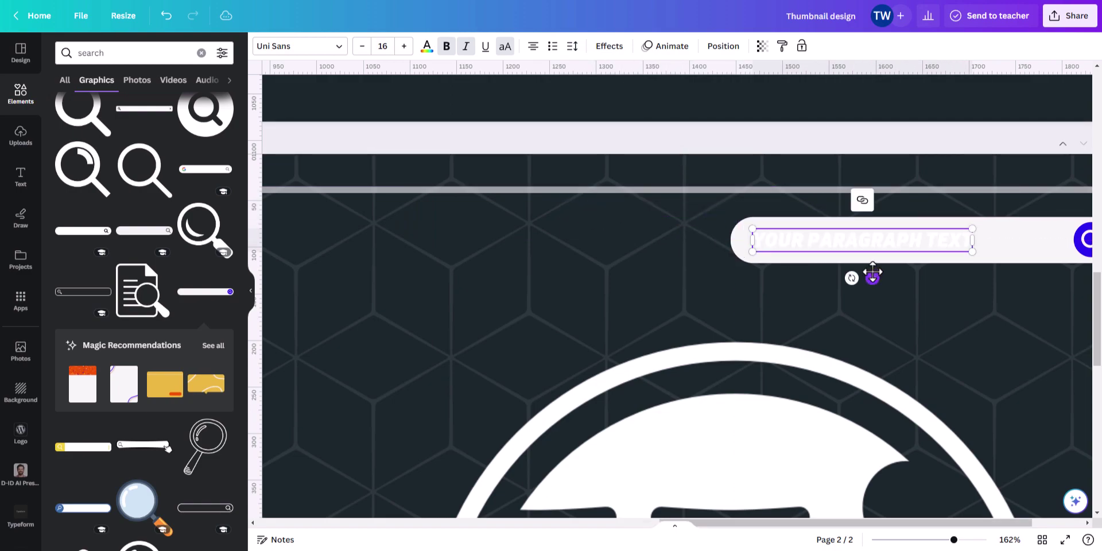
{"action": "left_click", "coordinate": [428, 52]}
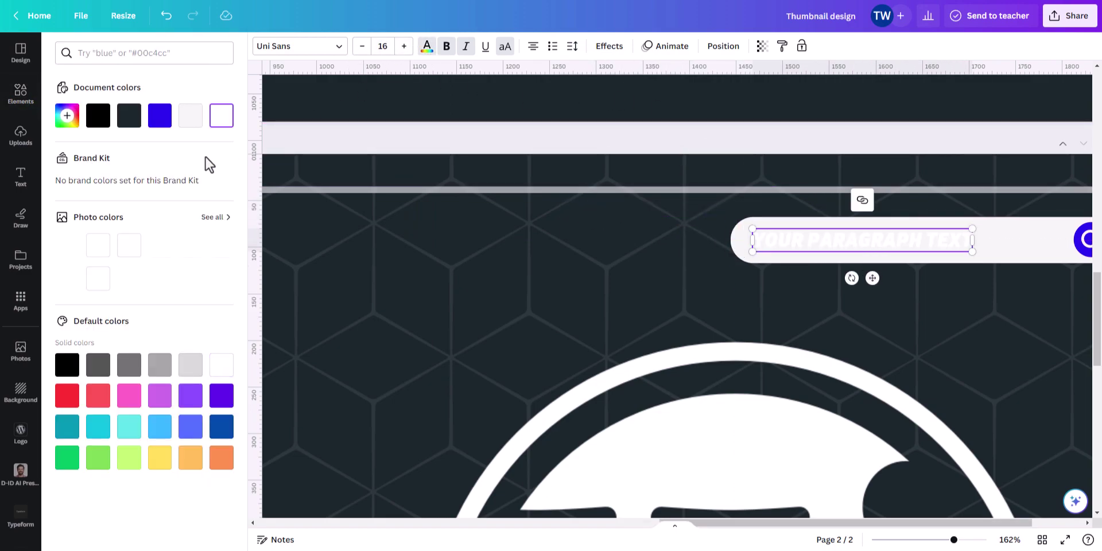
{"action": "left_click", "coordinate": [101, 122]}
- Replace the placeholder text on the search bar with "KEY2BLOGGING.COM"
{"action": "double_click", "coordinate": [807, 244]}
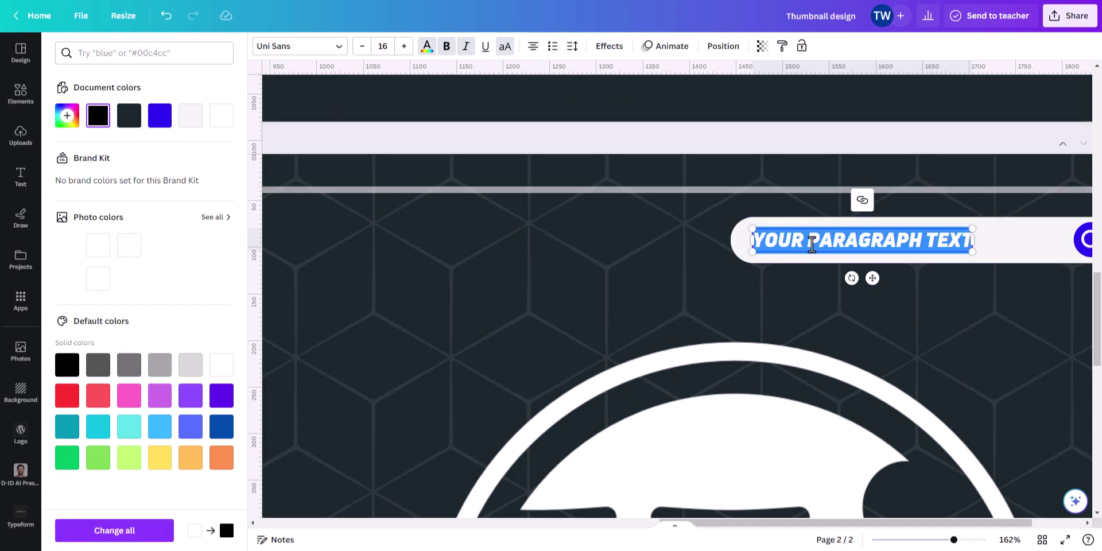
{"action": "type", "text": "KEY2"}
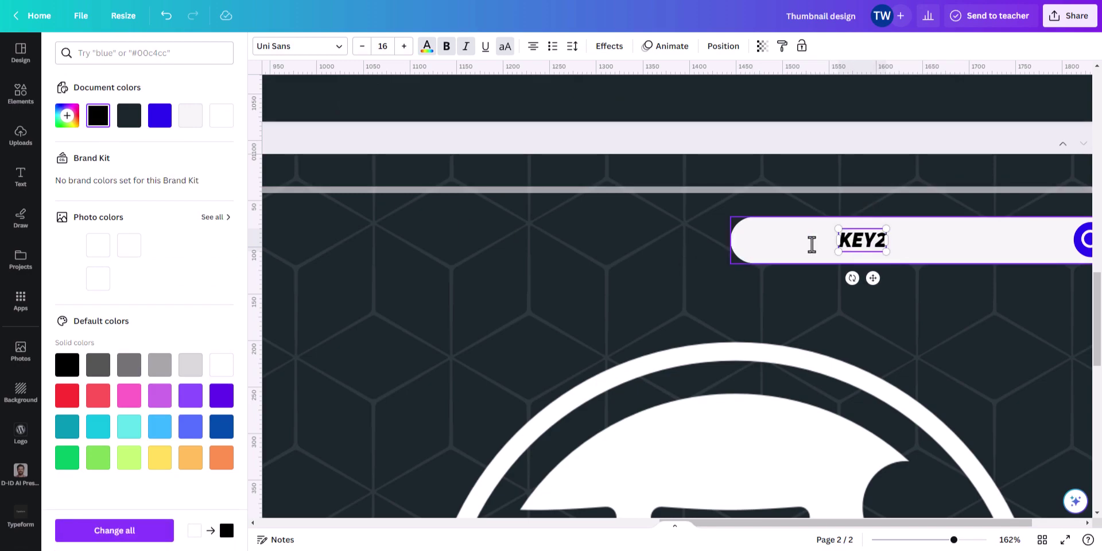
{"action": "type", "text": "BLOGG"}
{"action": "type", "text": "ING.COM"}
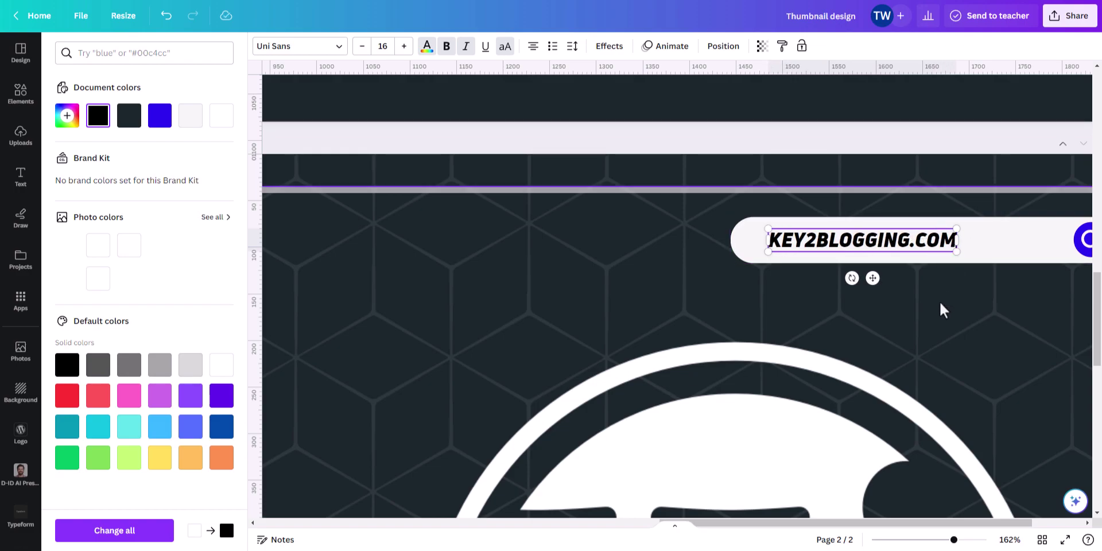
- Set the website text's font size to 20 and center it within the search bar
{"action": "scroll", "coordinate": [940, 298], "scroll_direction": "down", "scroll_amount": 4, "text": "ctrl"}
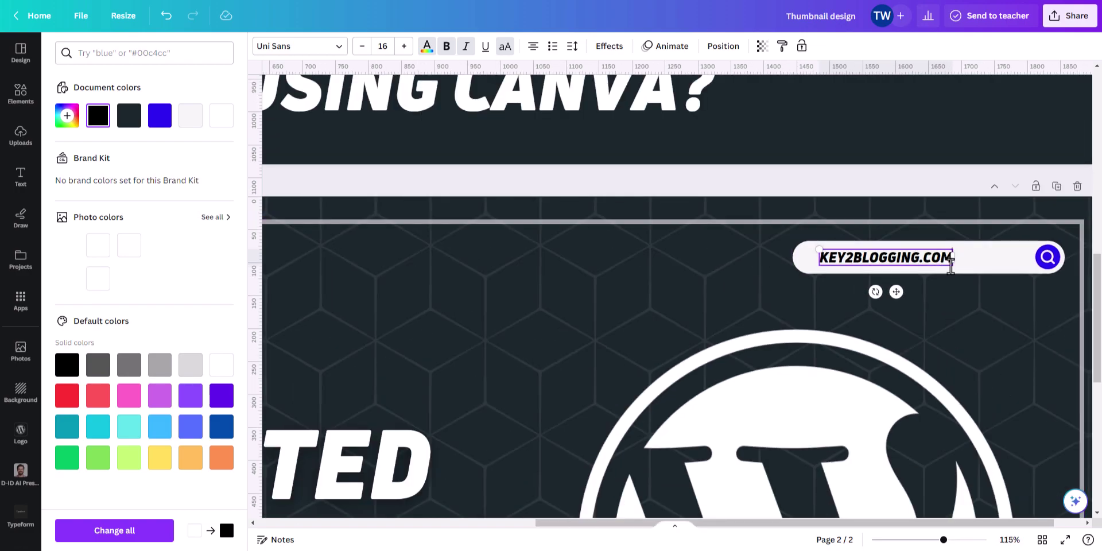
{"action": "left_click", "coordinate": [404, 46]}
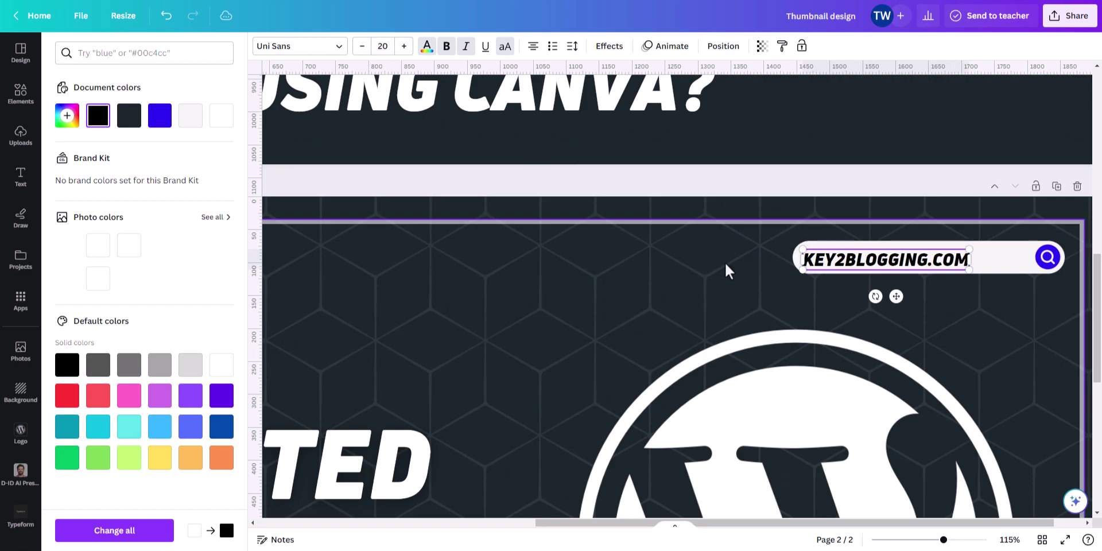
{"action": "left_click_drag", "start_coordinate": [896, 297], "coordinate": [925, 293]}
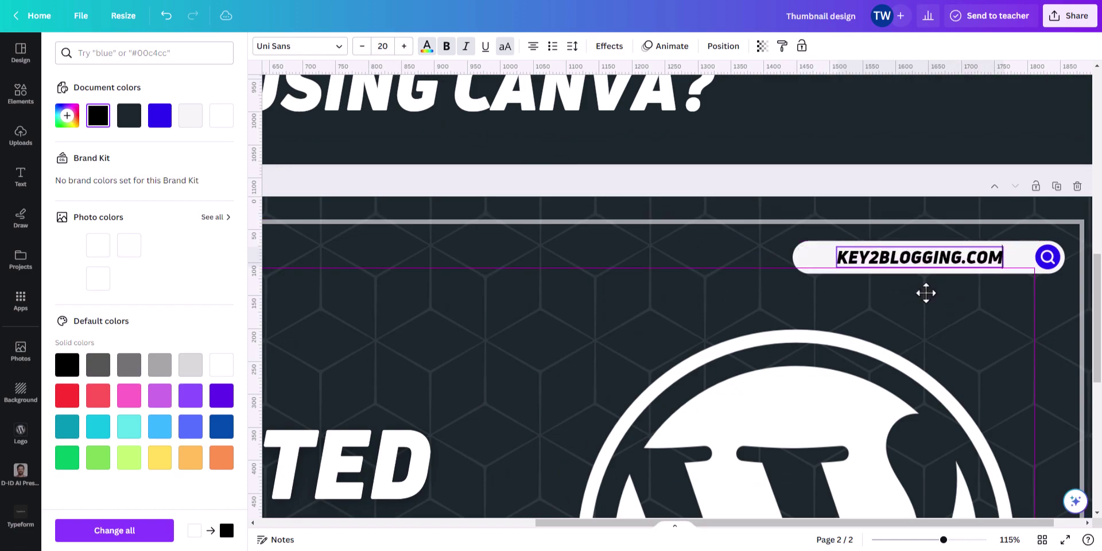
{"action": "left_click", "coordinate": [748, 272]}
- Lock the position of the cube-line pattern on page 2 and select the border rectangle
{"action": "scroll", "coordinate": [634, 308], "scroll_direction": "down", "scroll_amount": 2, "text": "ctrl"}
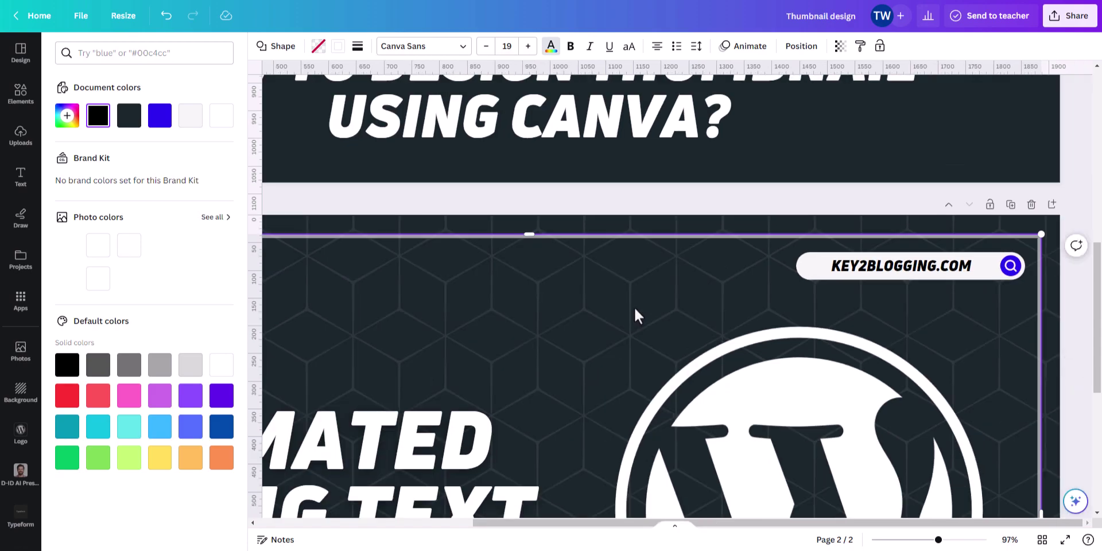
{"action": "scroll", "coordinate": [634, 308], "scroll_direction": "down", "scroll_amount": 3}
{"action": "scroll", "coordinate": [632, 300], "scroll_direction": "down", "scroll_amount": 2}
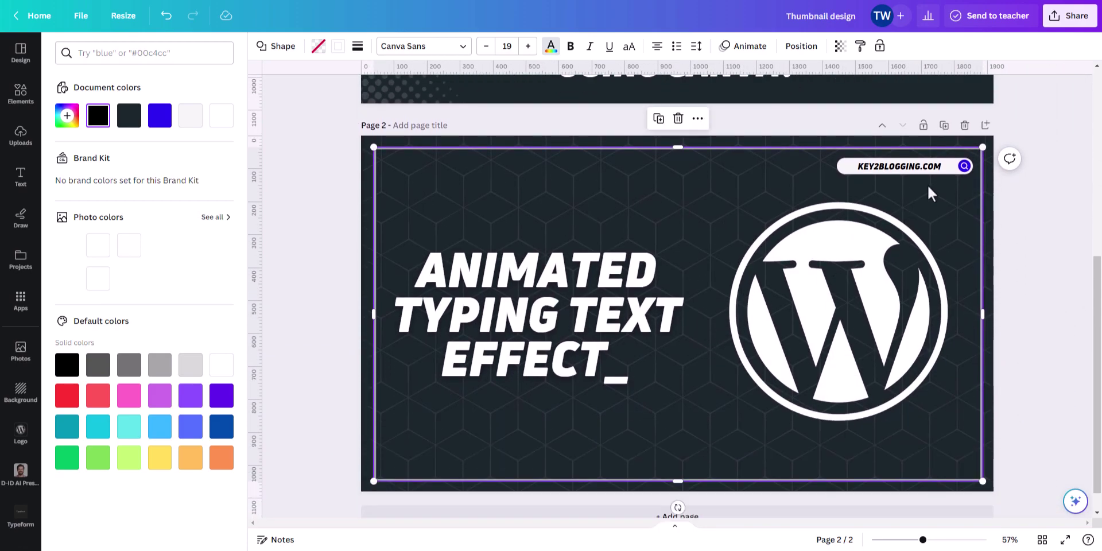
{"action": "scroll", "coordinate": [950, 183], "scroll_direction": "up", "scroll_amount": 4, "text": "ctrl"}
{"action": "scroll", "coordinate": [979, 201], "scroll_direction": "up", "scroll_amount": 1}
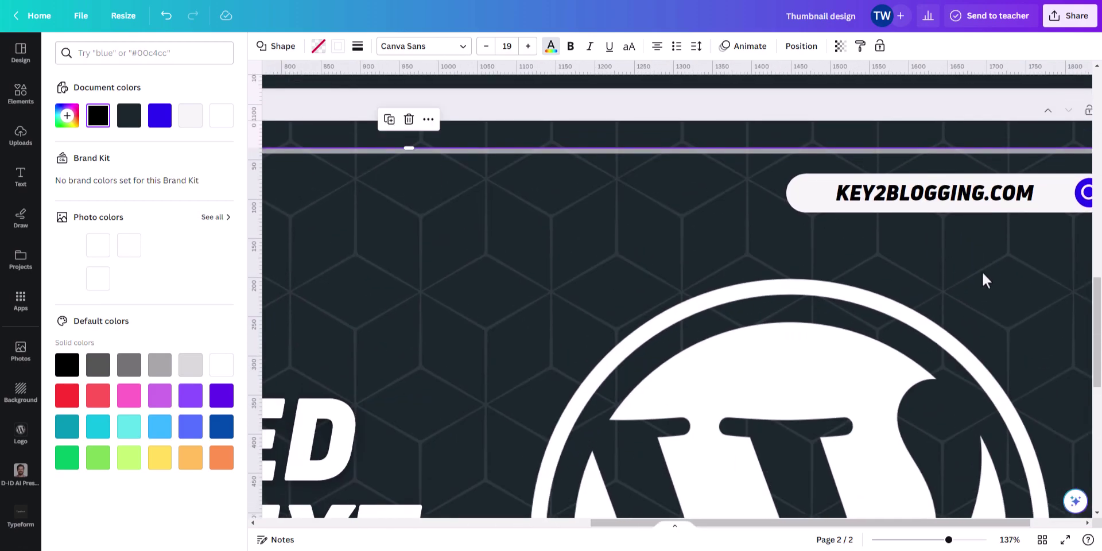
{"action": "left_click", "coordinate": [903, 135]}
{"action": "scroll", "coordinate": [671, 194], "scroll_direction": "down", "scroll_amount": 4, "text": "ctrl"}
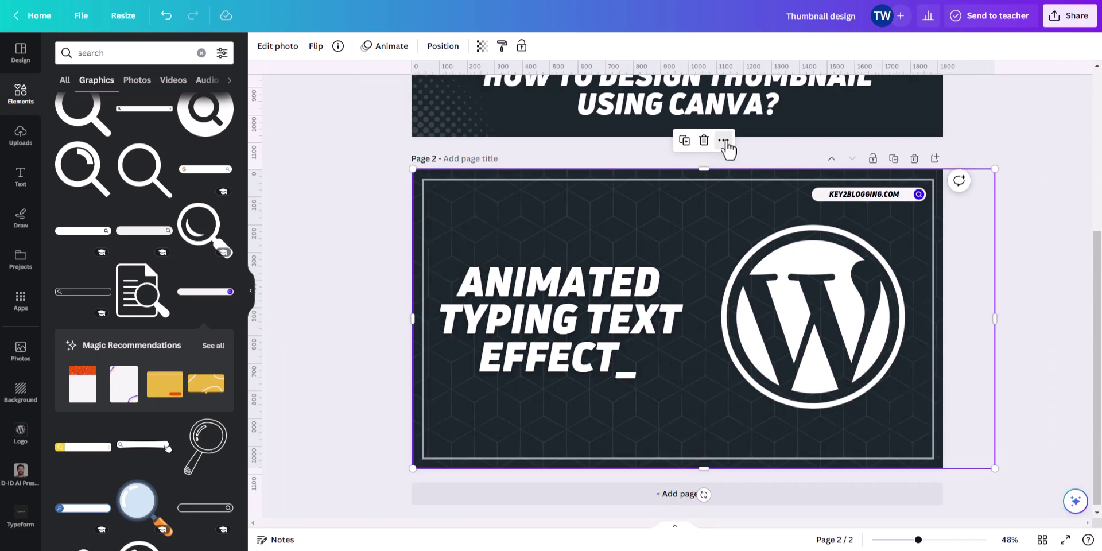
{"action": "left_click", "coordinate": [723, 140]}
{"action": "mouse_move", "coordinate": [829, 398]}
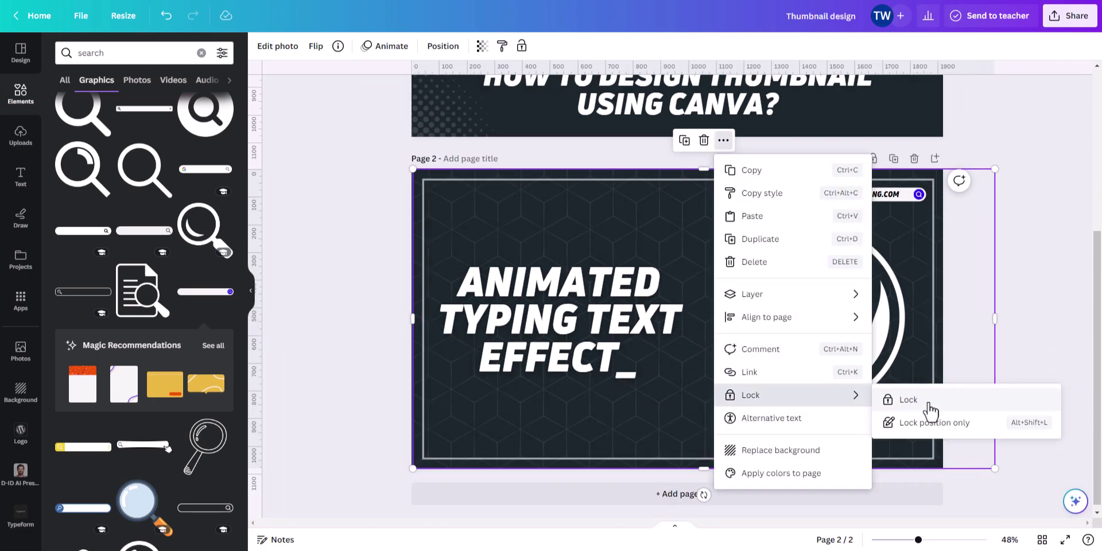
{"action": "left_click", "coordinate": [933, 423]}
{"action": "left_click", "coordinate": [766, 209]}
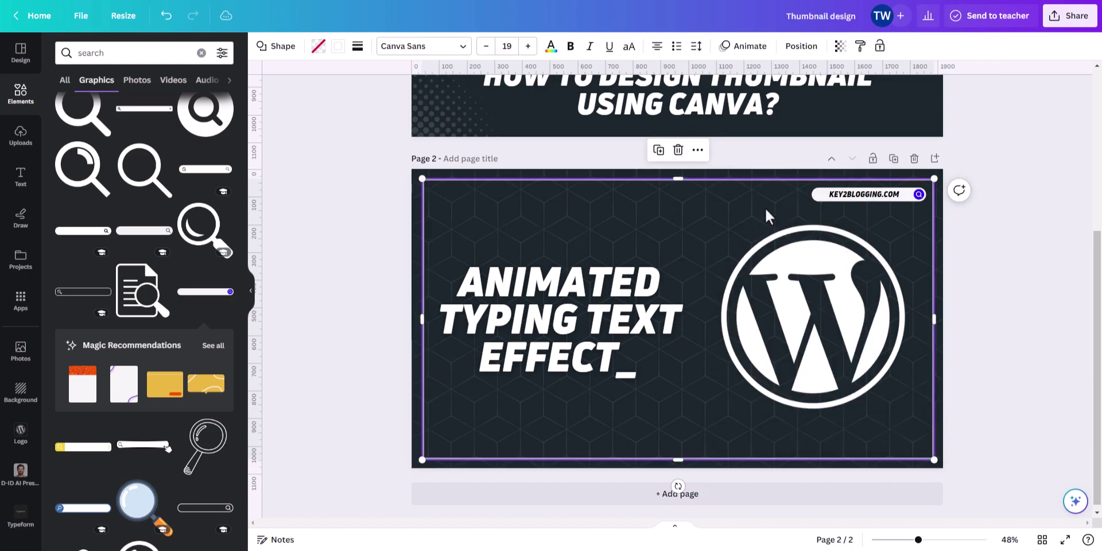
- Lock only the position of the border rectangle on page 2
{"action": "left_click", "coordinate": [698, 152]}
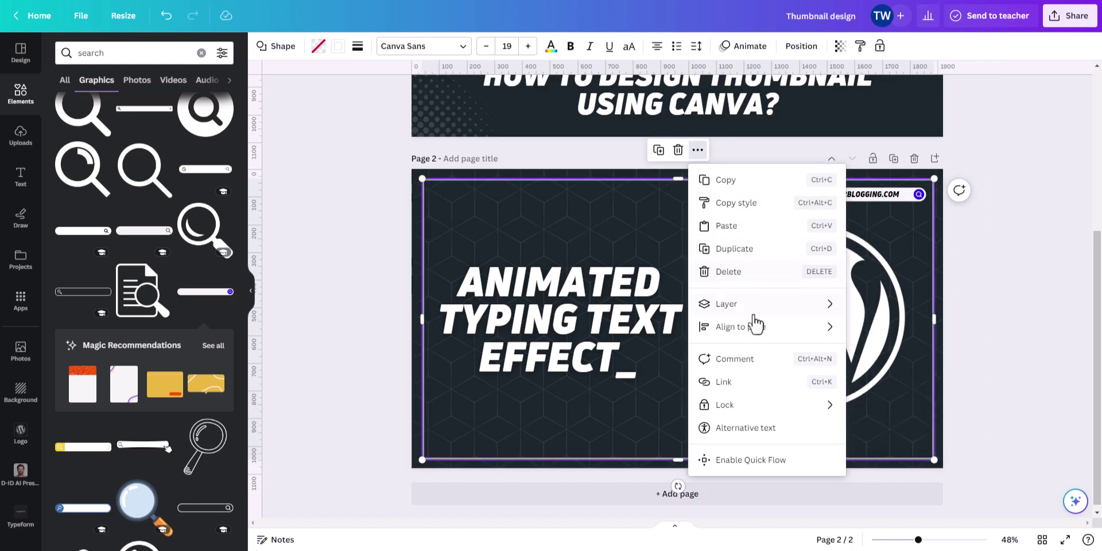
{"action": "mouse_move", "coordinate": [771, 409]}
{"action": "left_click", "coordinate": [883, 411]}
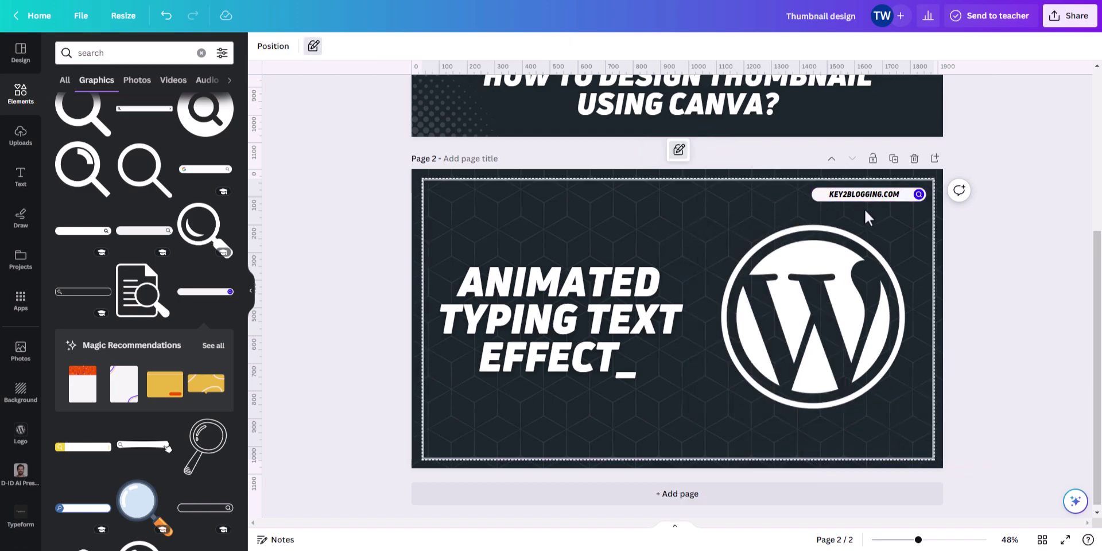
- Group the website text with its search bar and move the group to the lower-left corner inside the border
{"action": "left_click", "coordinate": [888, 194]}
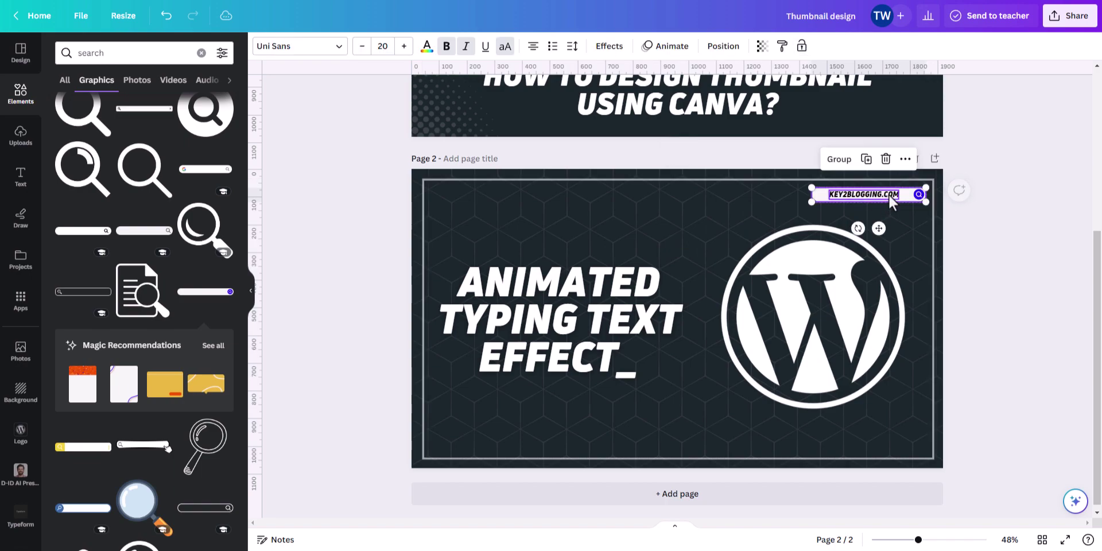
{"action": "left_click", "coordinate": [839, 159]}
{"action": "left_click_drag", "start_coordinate": [866, 197], "coordinate": [491, 446]}
- Lock only the position of the "ANIMATED TYPING TEXT EFFECT_" title
{"action": "left_click", "coordinate": [445, 358]}
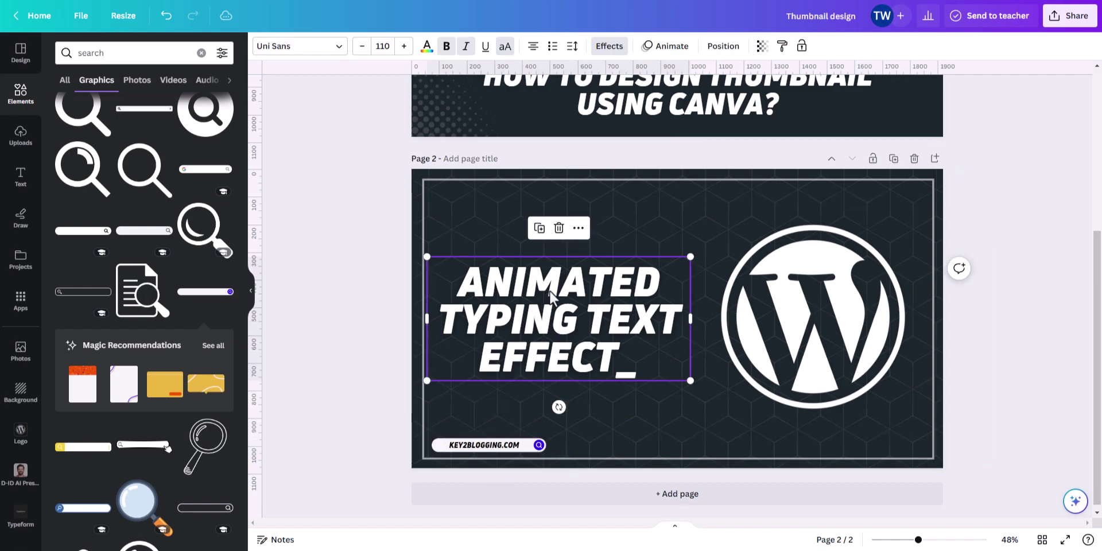
{"action": "right_click", "coordinate": [565, 273]}
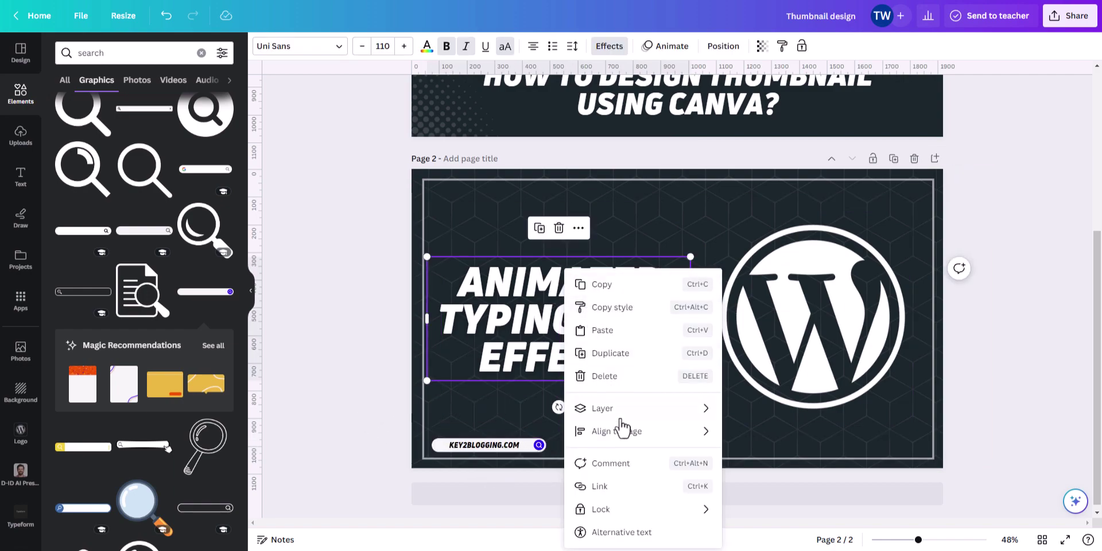
{"action": "mouse_move", "coordinate": [665, 514]}
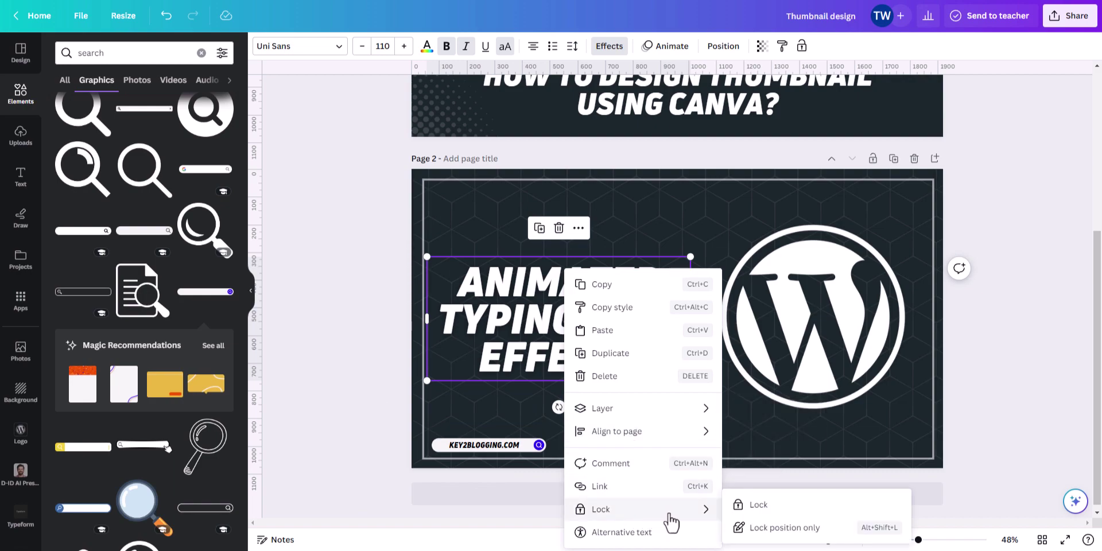
{"action": "left_click", "coordinate": [777, 525]}
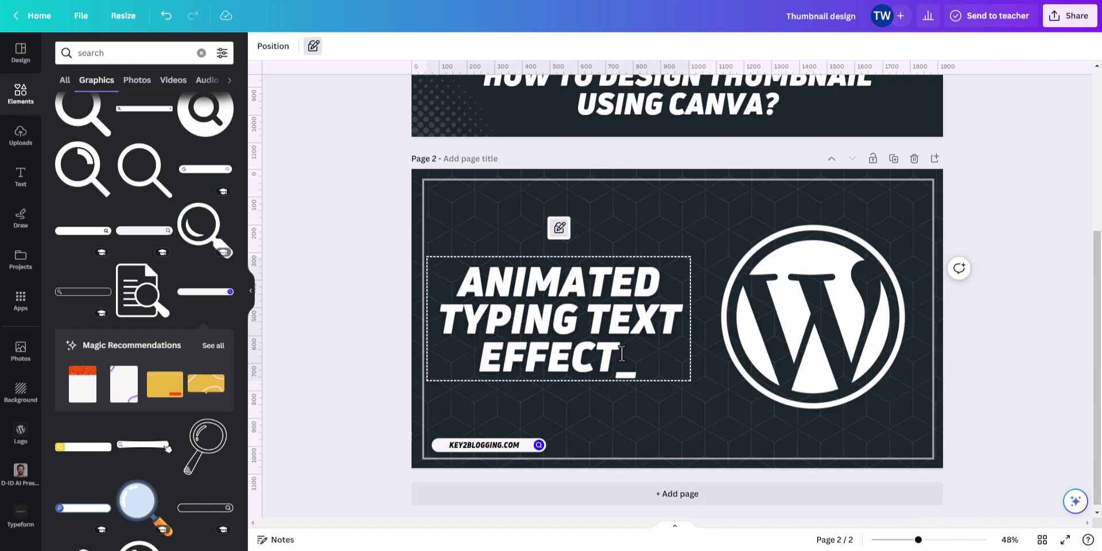
- Unlock the border rectangle on page 2 and send it to the back of the layer order
{"action": "left_click", "coordinate": [831, 345]}
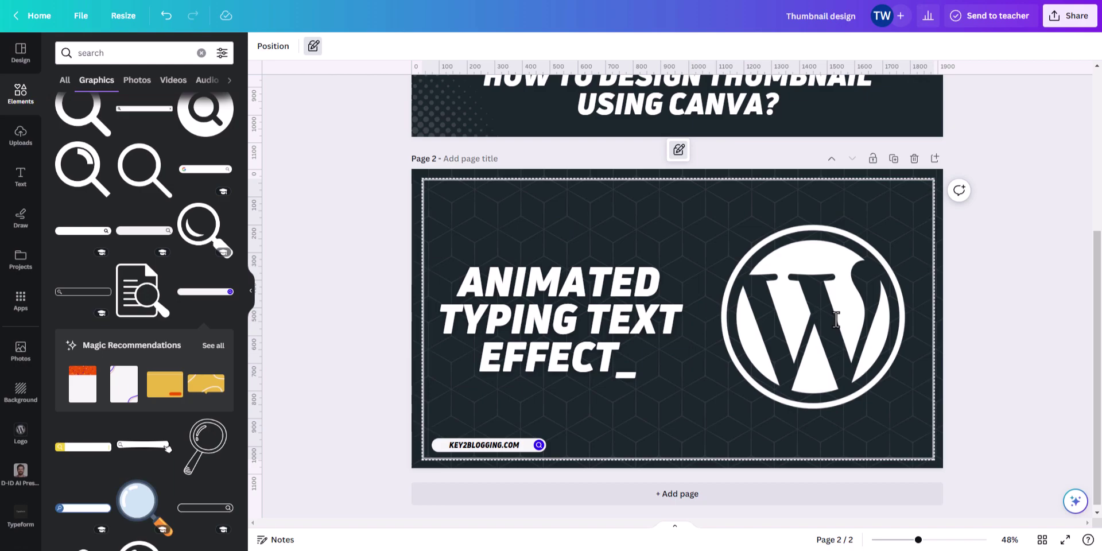
{"action": "left_click", "coordinate": [678, 150]}
{"action": "right_click", "coordinate": [721, 210]}
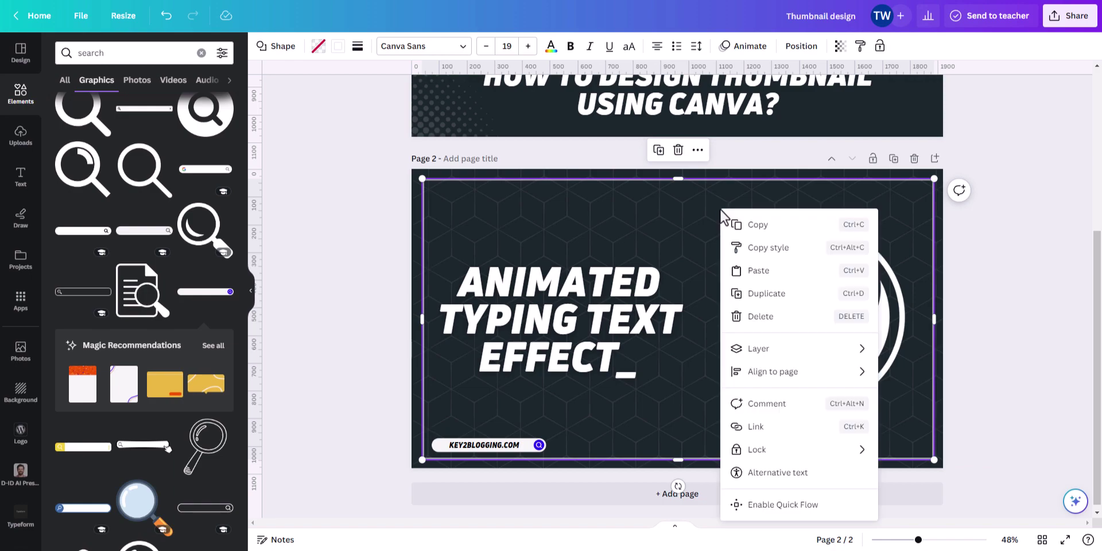
{"action": "mouse_move", "coordinate": [826, 352]}
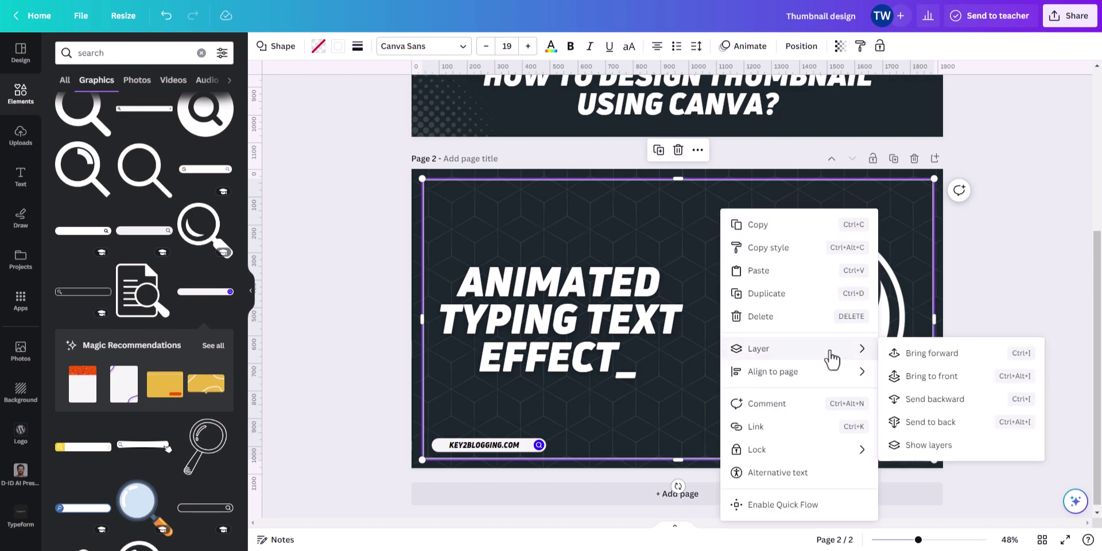
{"action": "left_click", "coordinate": [938, 425]}
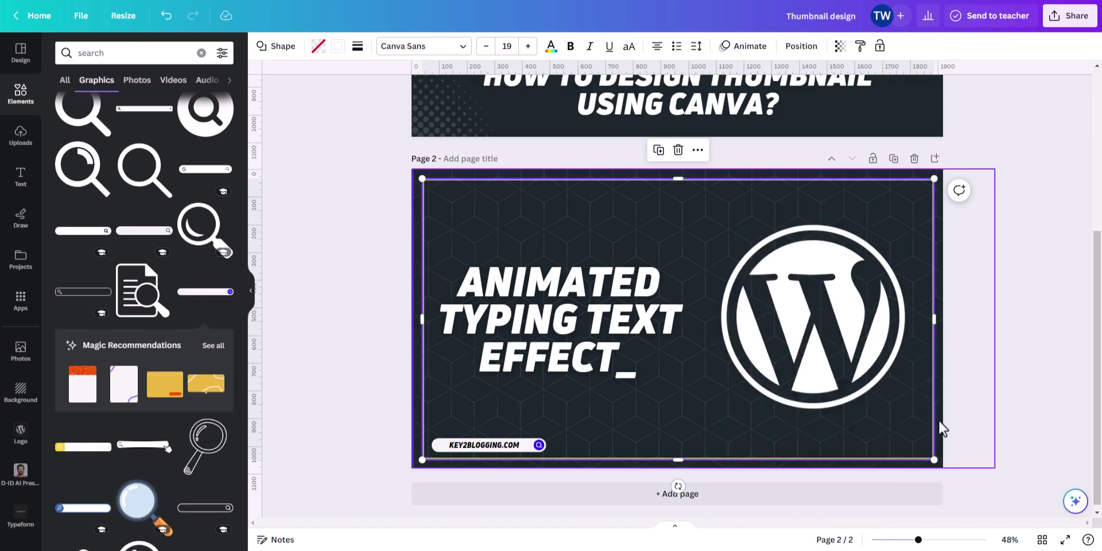
{"action": "left_click", "coordinate": [1026, 244]}
{"action": "left_click", "coordinate": [917, 196]}
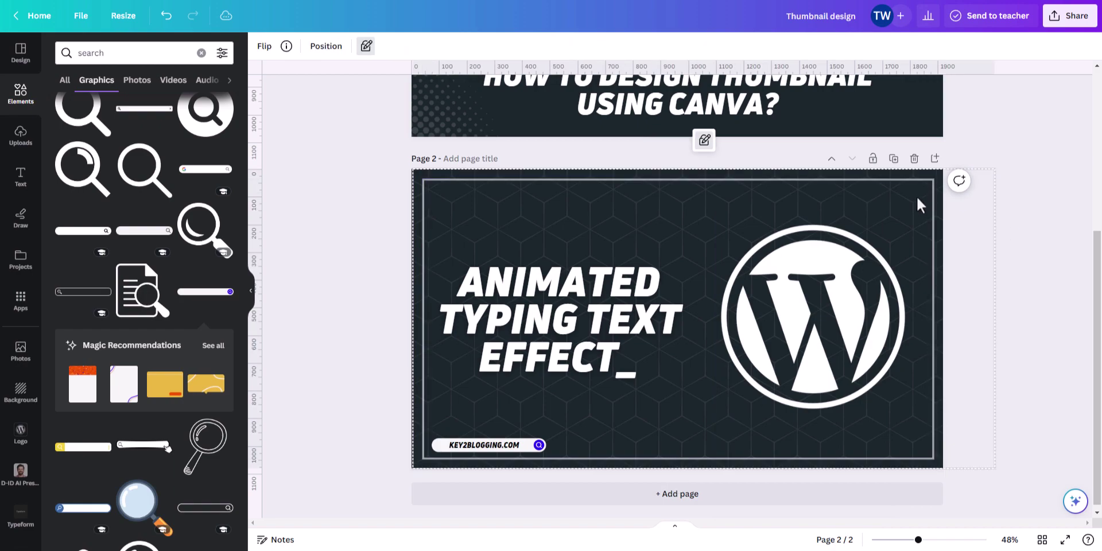
{"action": "left_click", "coordinate": [827, 284]}
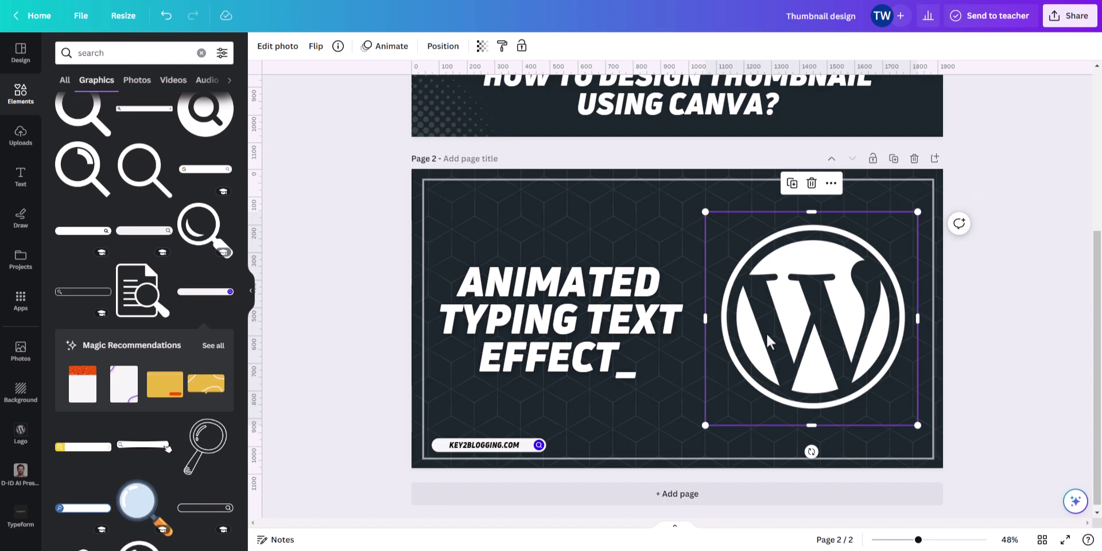
{"action": "left_click", "coordinate": [608, 321]}
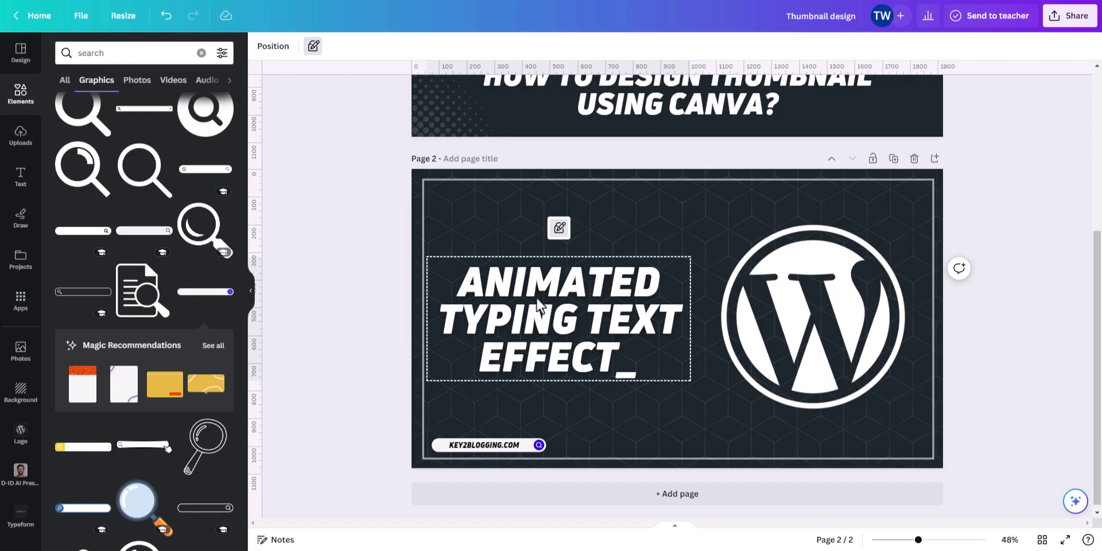
{"action": "left_click", "coordinate": [843, 310]}
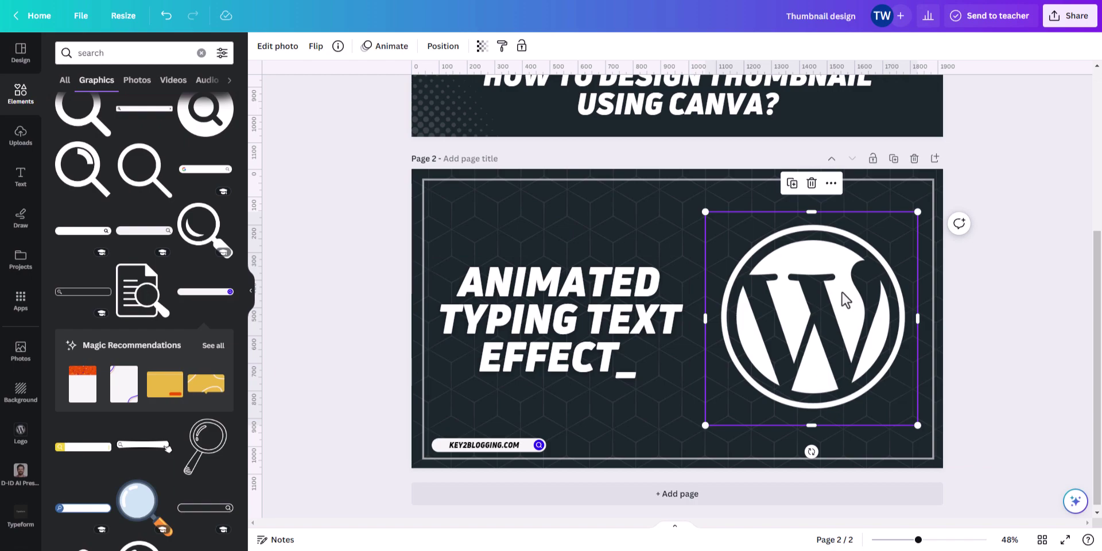
{"action": "left_click", "coordinate": [1059, 267]}
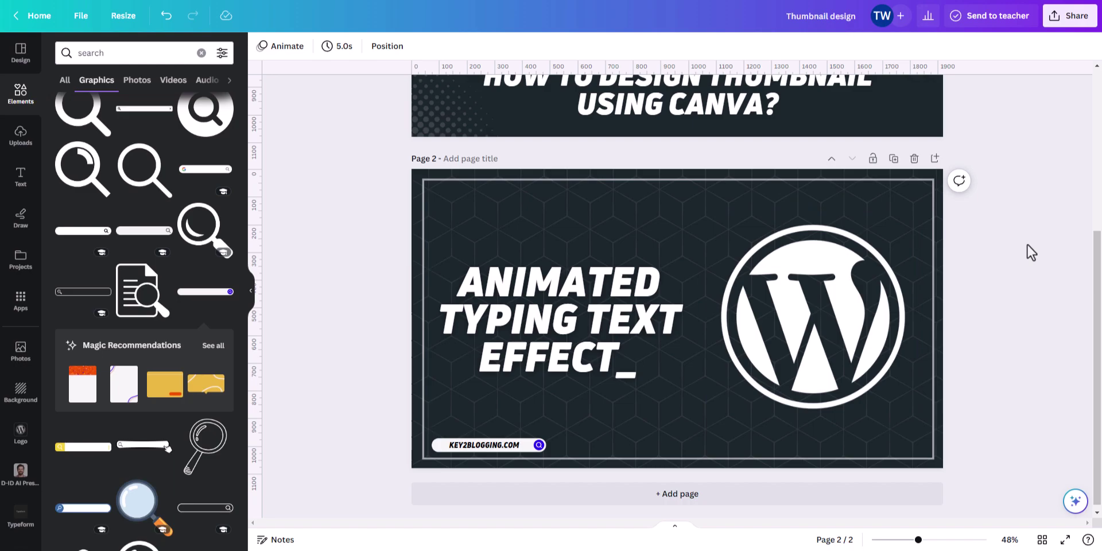
- Unlock the "ANIMATED TYPING TEXT EFFECT_" title, enlarge it slightly and reposition it beside the WordPress logo
{"action": "scroll", "coordinate": [1031, 252], "scroll_direction": "up", "scroll_amount": 2}
{"action": "left_click", "coordinate": [528, 297]}
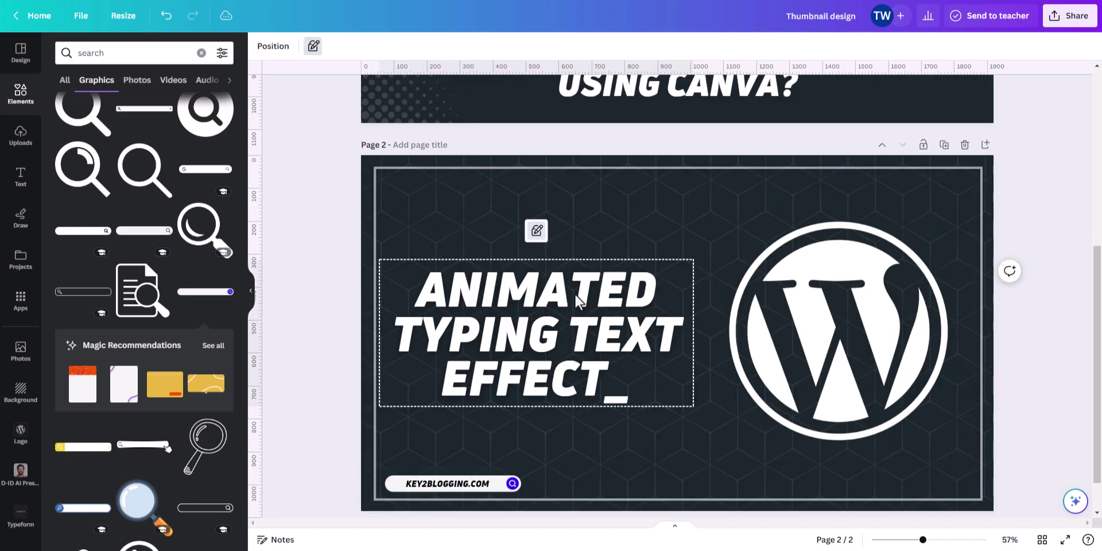
{"action": "left_click", "coordinate": [540, 235]}
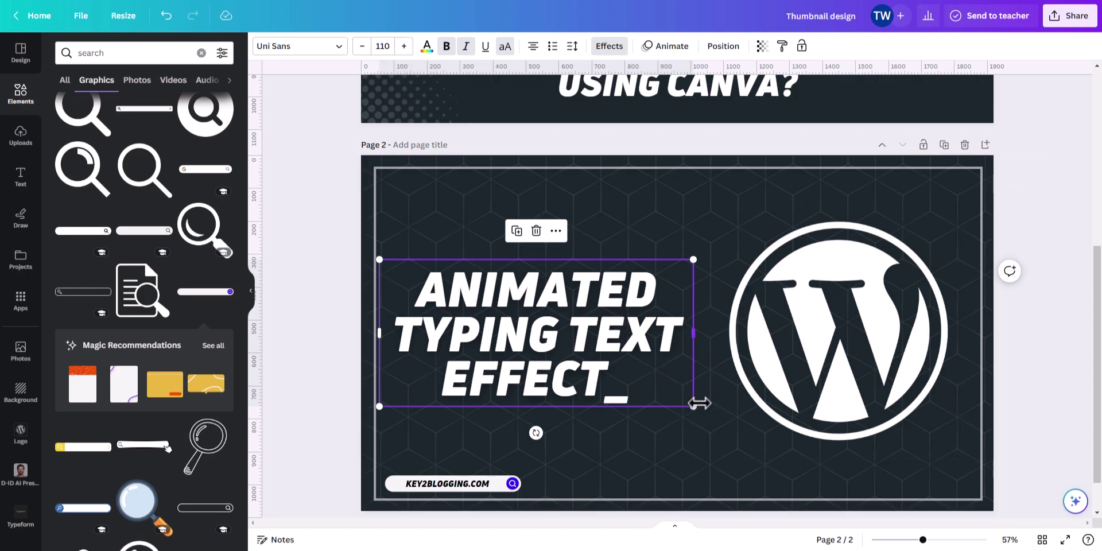
{"action": "left_click_drag", "start_coordinate": [693, 405], "coordinate": [731, 424]}
{"action": "mouse_move", "coordinate": [601, 357]}
{"action": "left_mouse_down"}
{"action": "mouse_move", "coordinate": [593, 374]}
{"action": "mouse_move", "coordinate": [593, 354]}
{"action": "left_mouse_up"}
- Shift the WordPress logo slightly up and to the right on page 2, and return to page 1
{"action": "left_click", "coordinate": [826, 374]}
{"action": "left_click_drag", "start_coordinate": [826, 374], "coordinate": [834, 366]}
{"action": "left_click", "coordinate": [339, 364]}
{"action": "scroll", "coordinate": [339, 364], "scroll_direction": "up", "scroll_amount": 5}
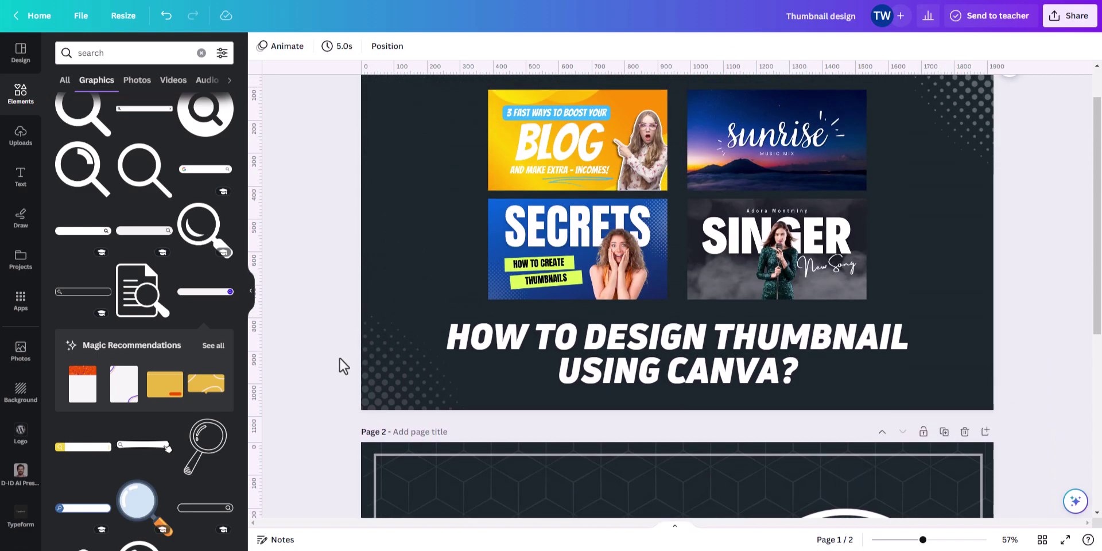
{"action": "scroll", "coordinate": [339, 364], "scroll_direction": "up", "scroll_amount": 1}
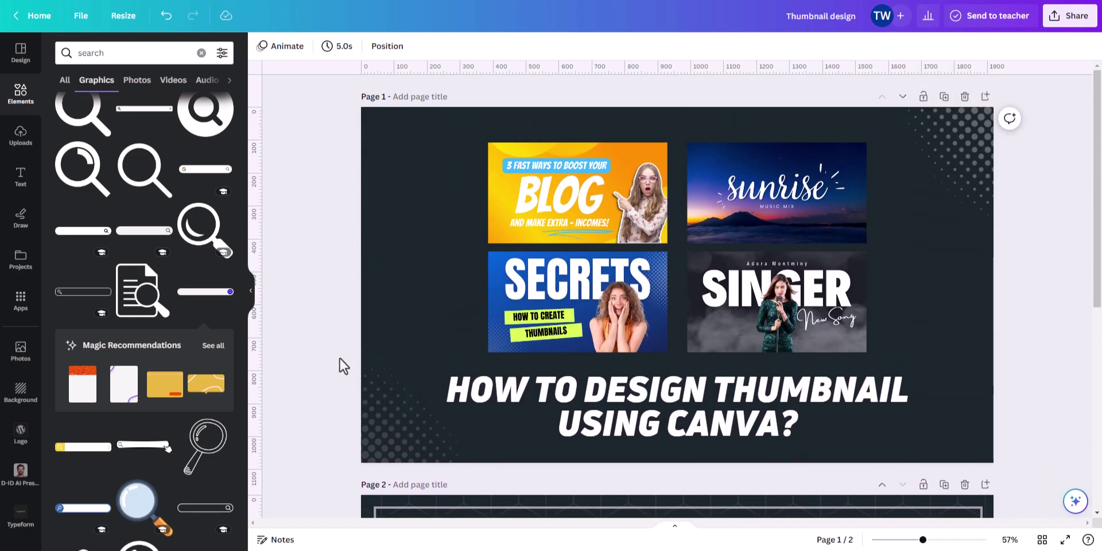